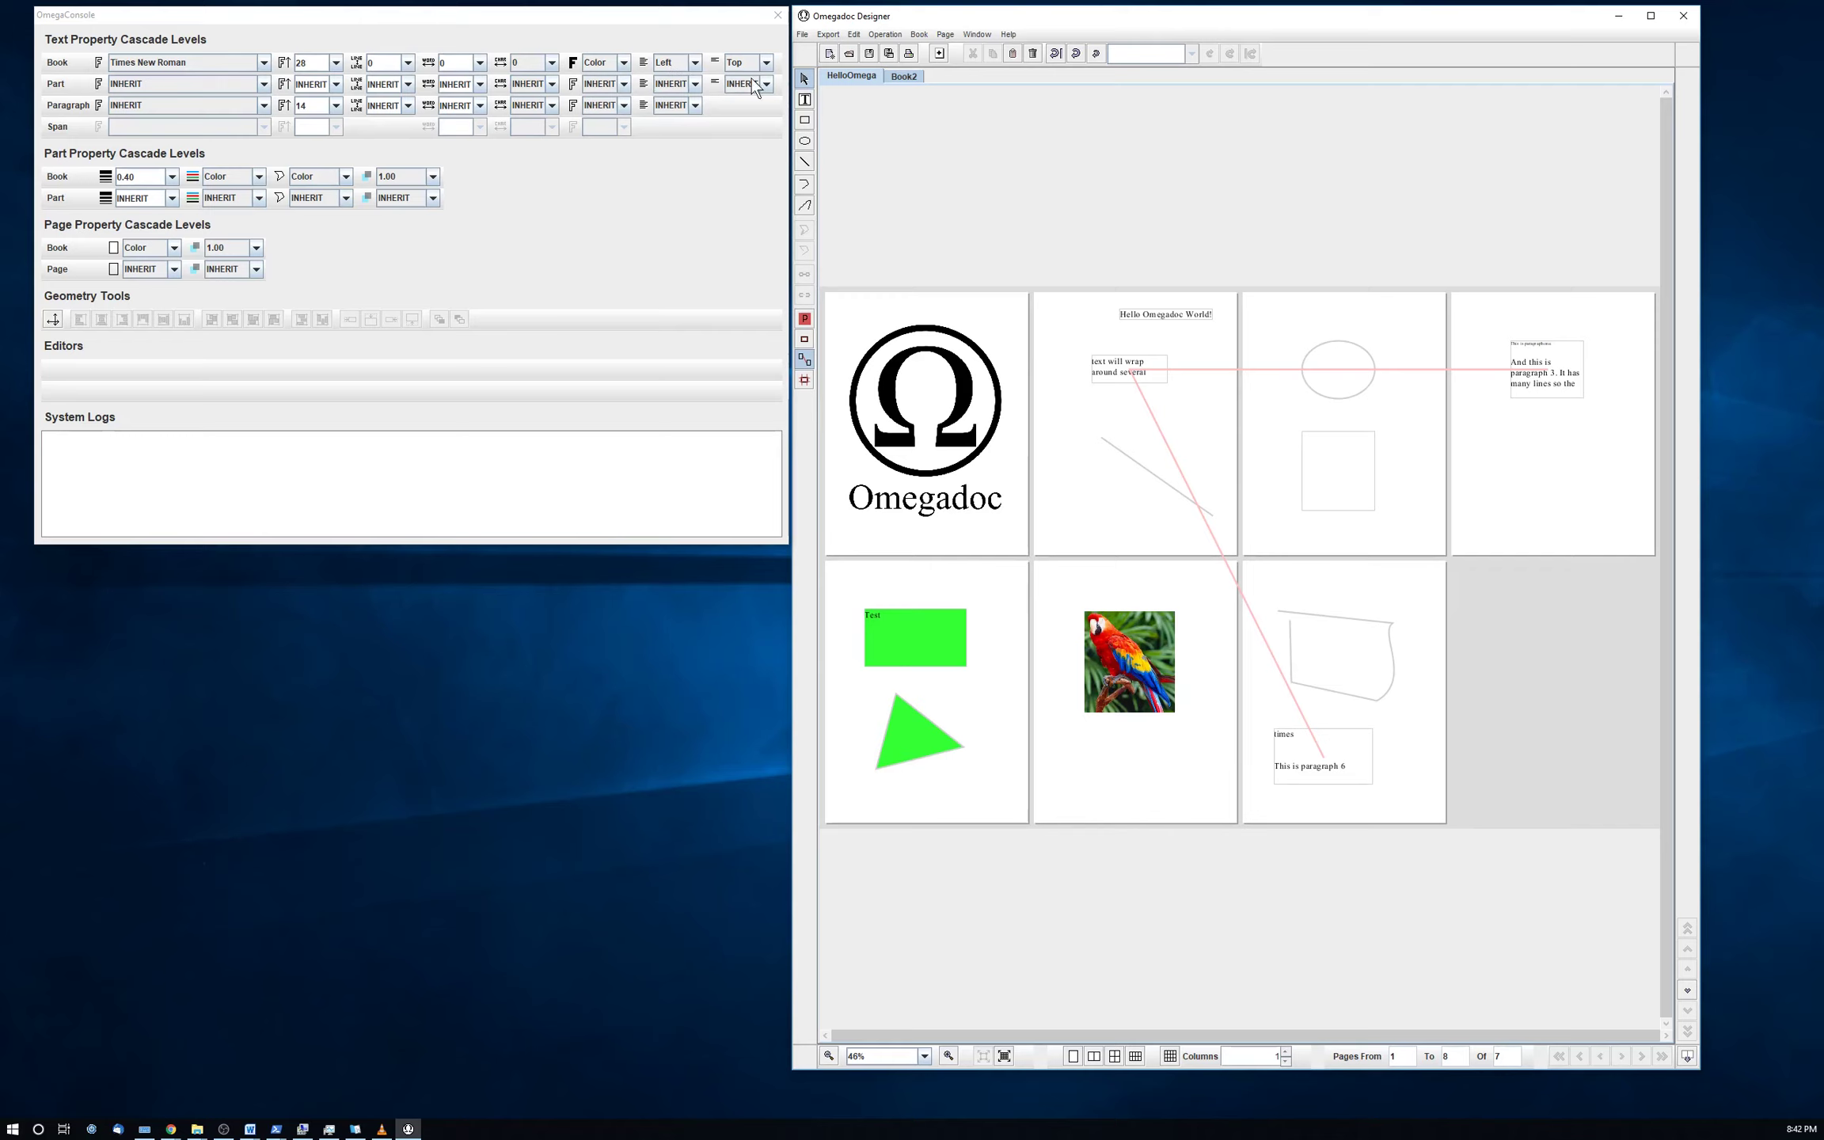
- Select the "Hello Omegadoc World!" text frame on the second page and set the Book-level font size to 20
click(1085, 325)
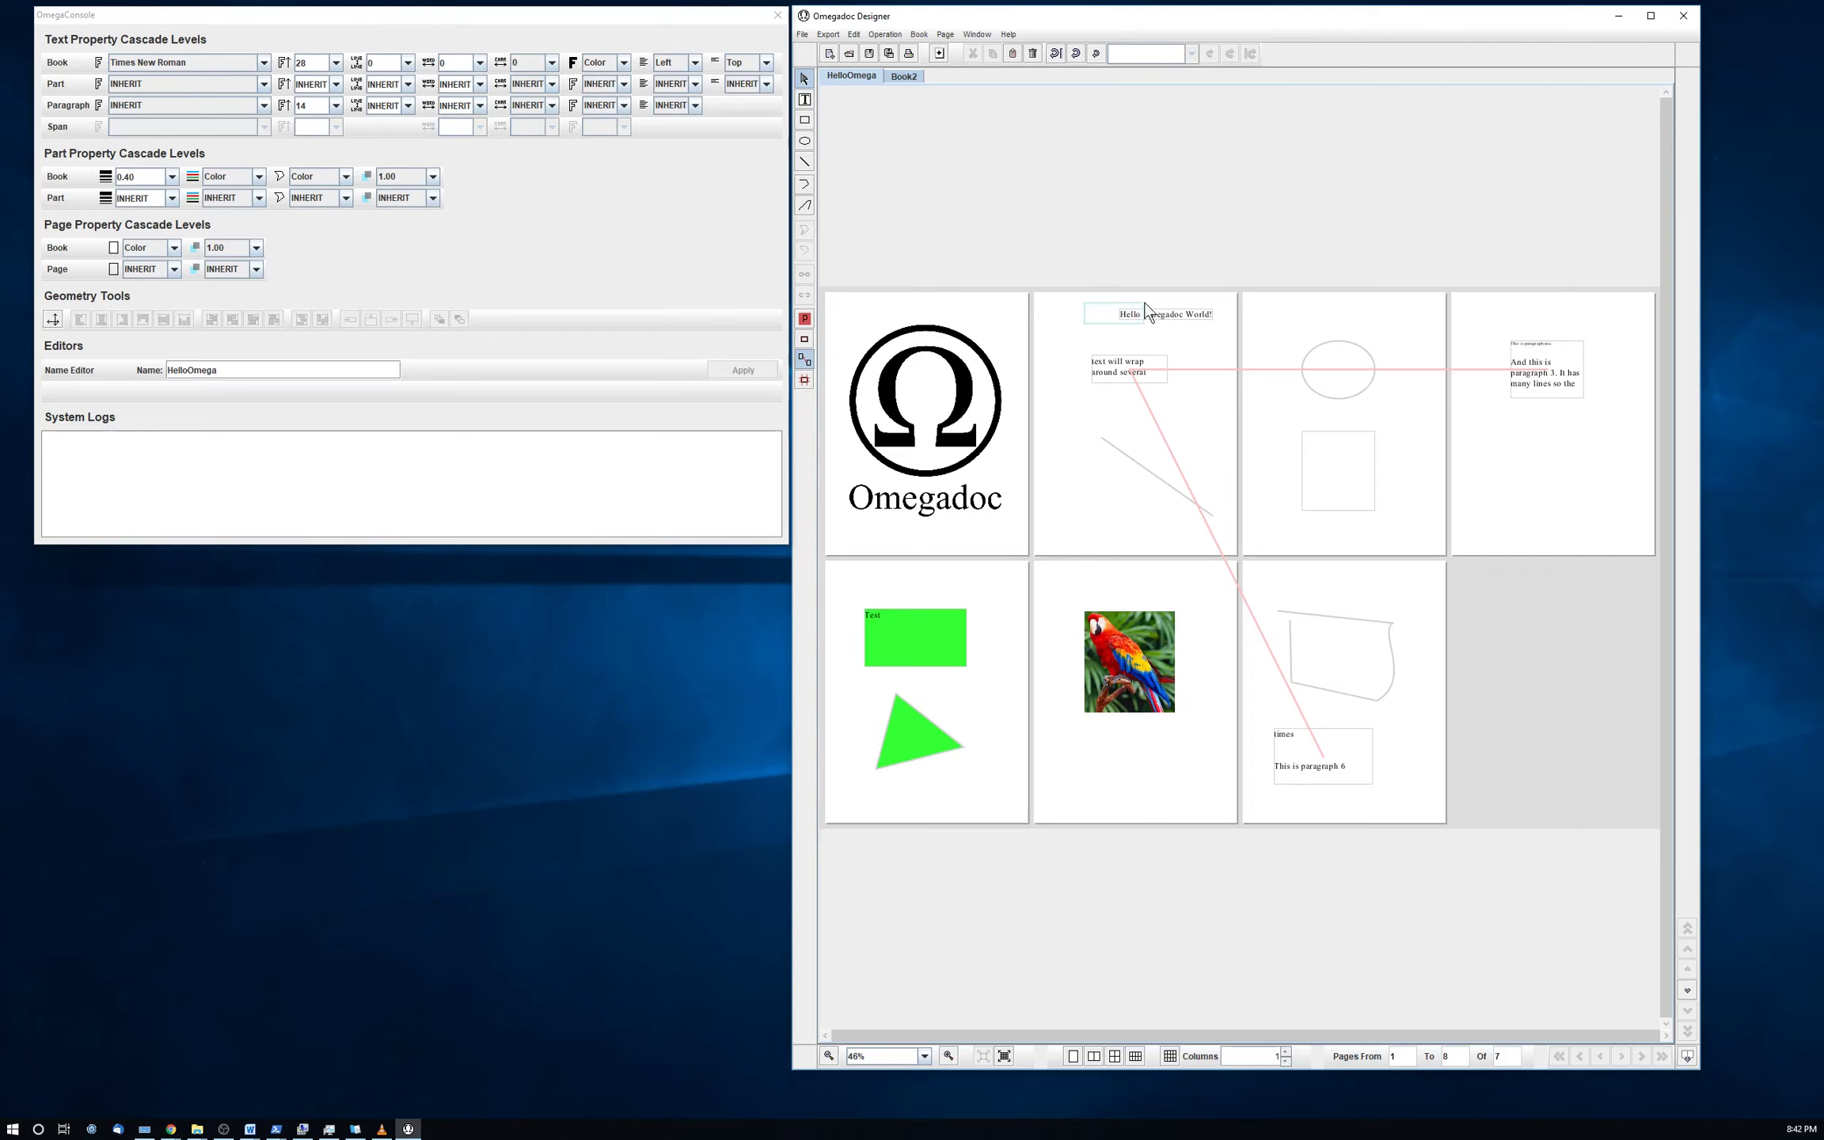
drag(1145, 311, 1144, 307)
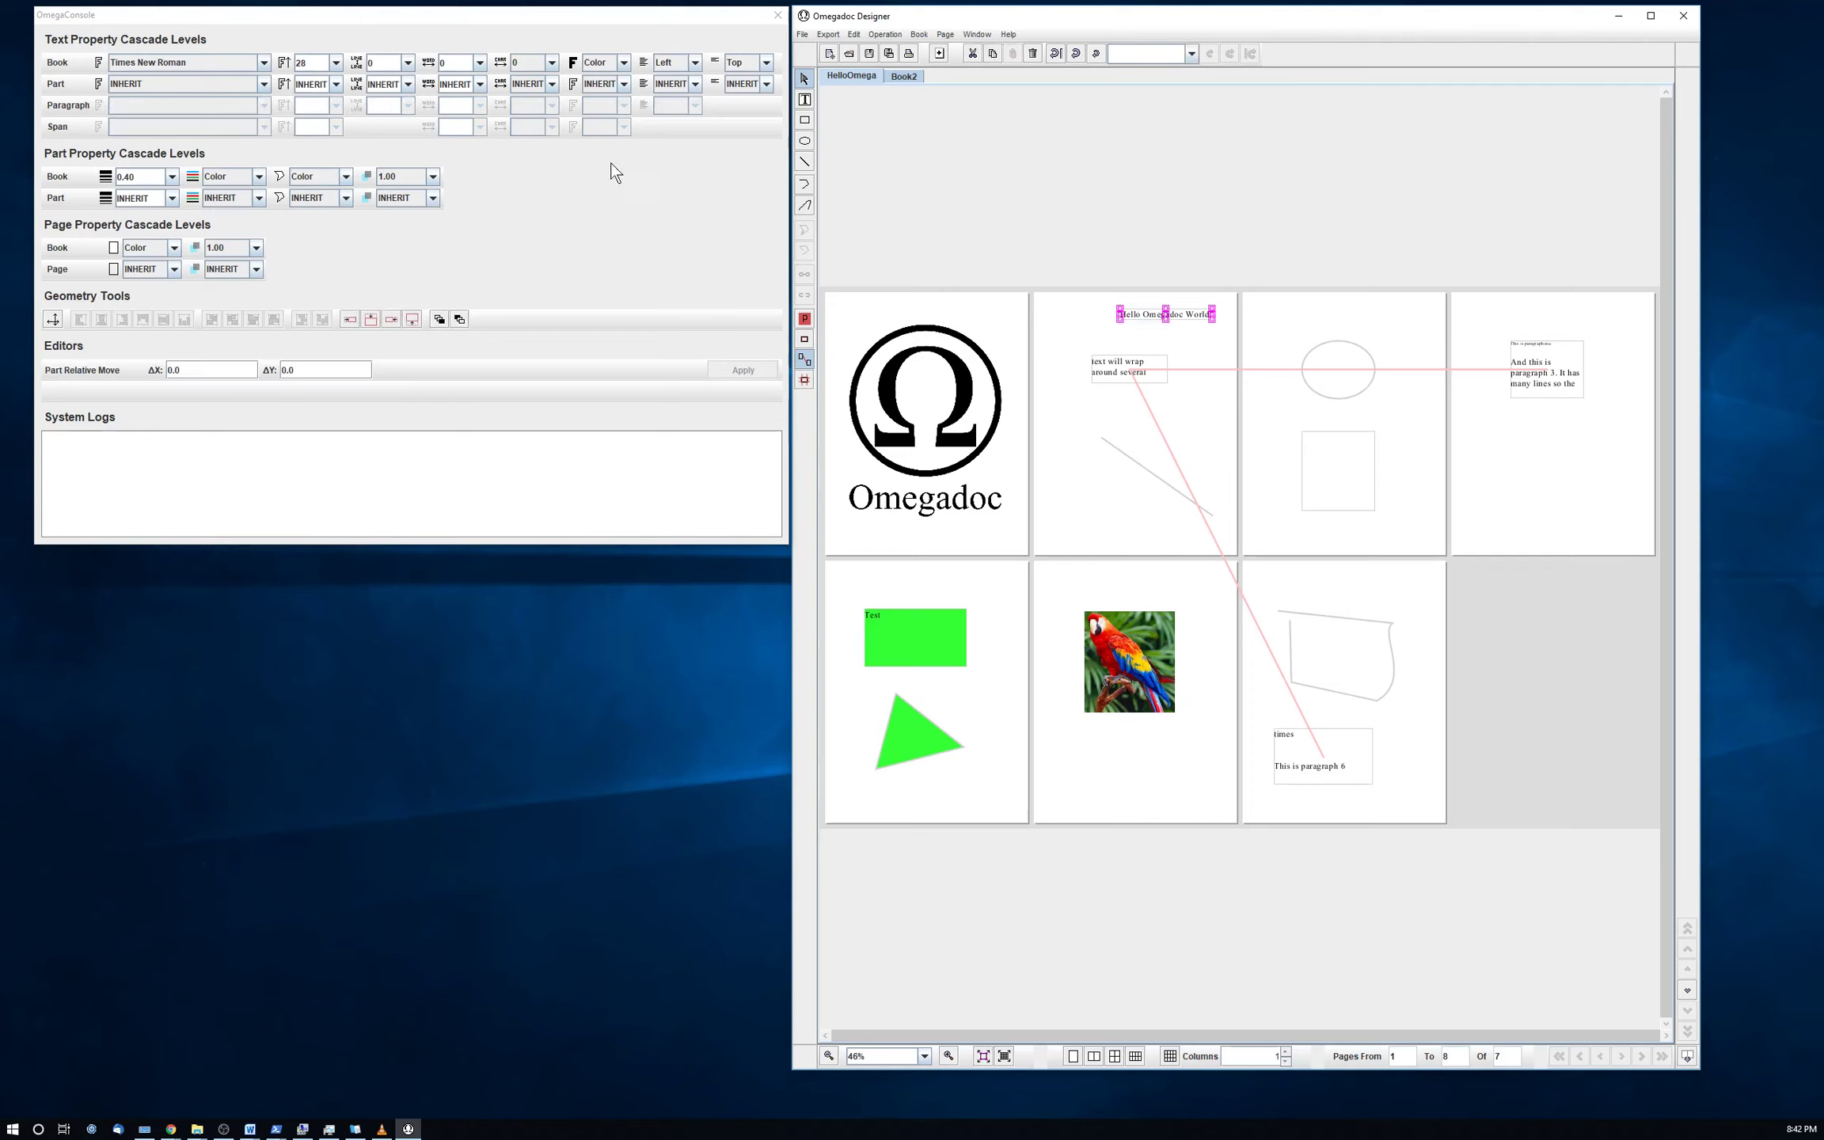
click(338, 63)
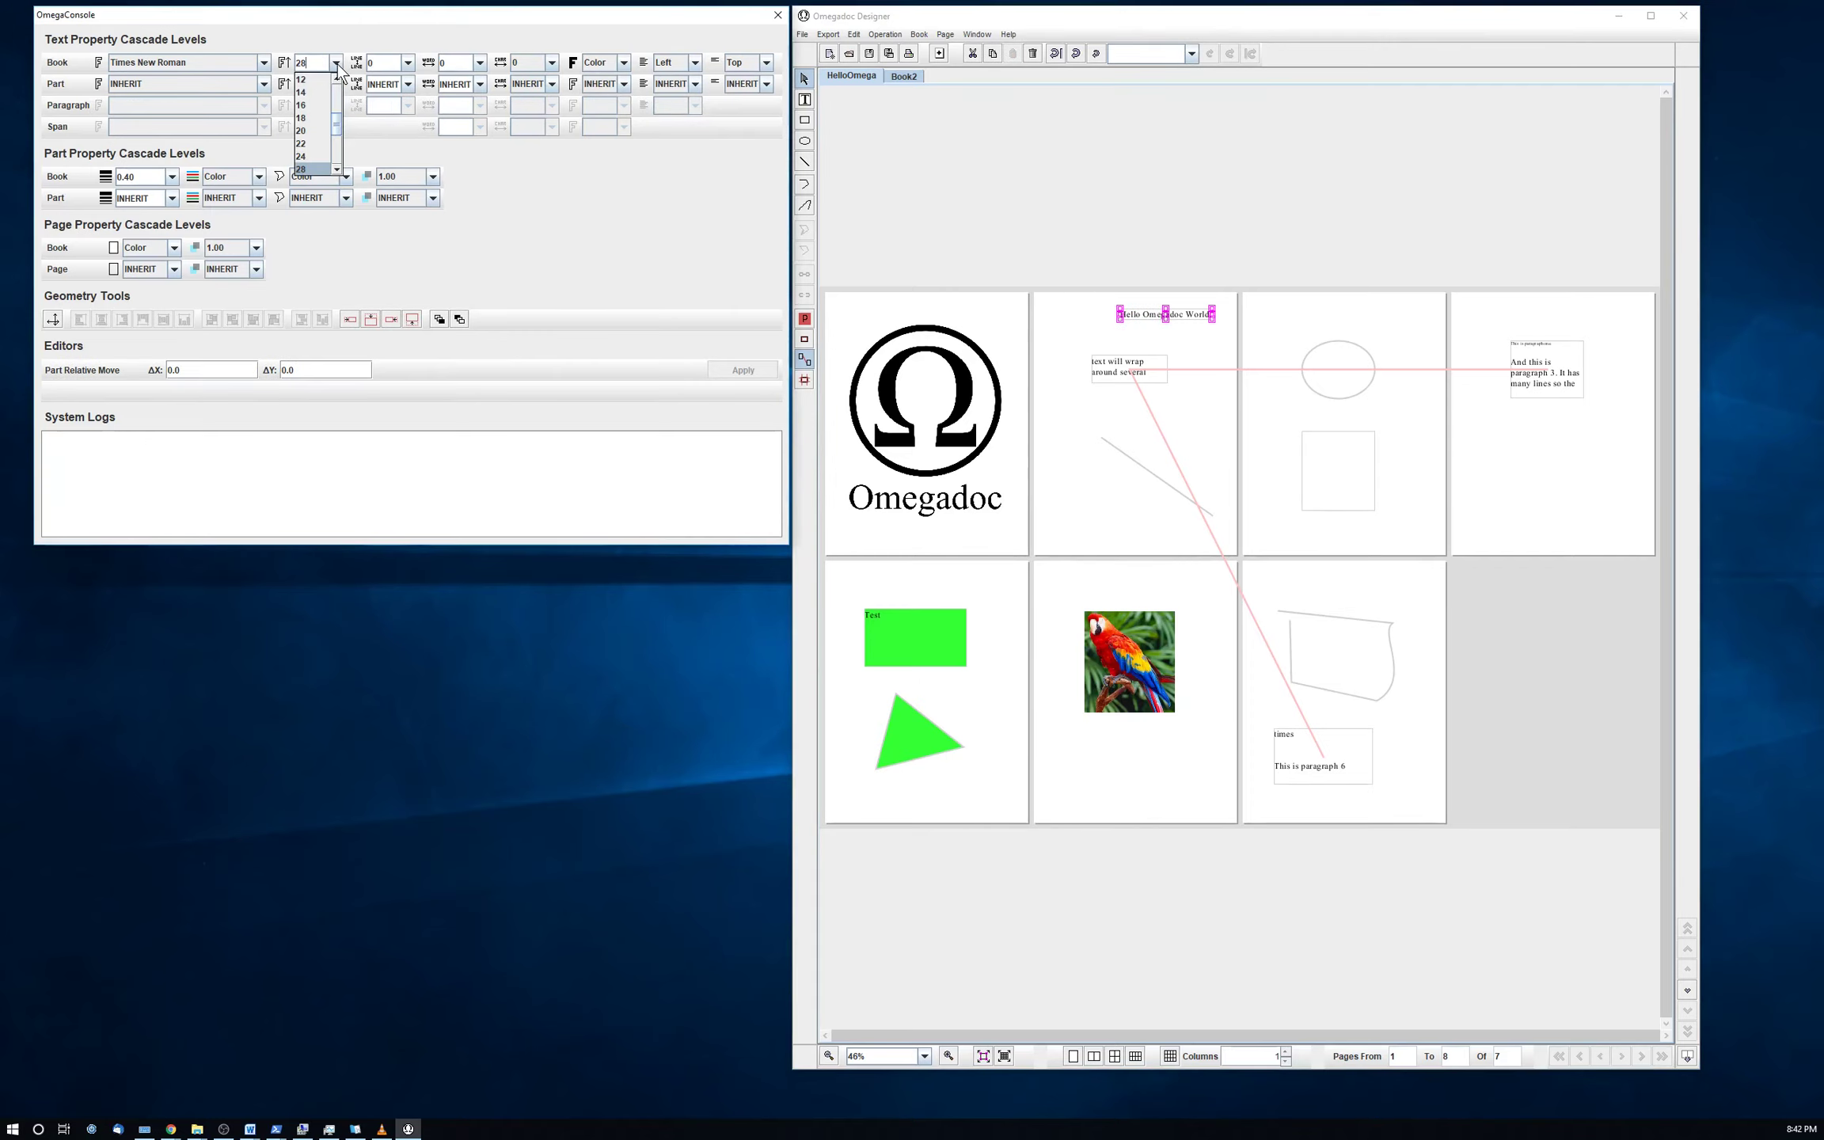
click(317, 129)
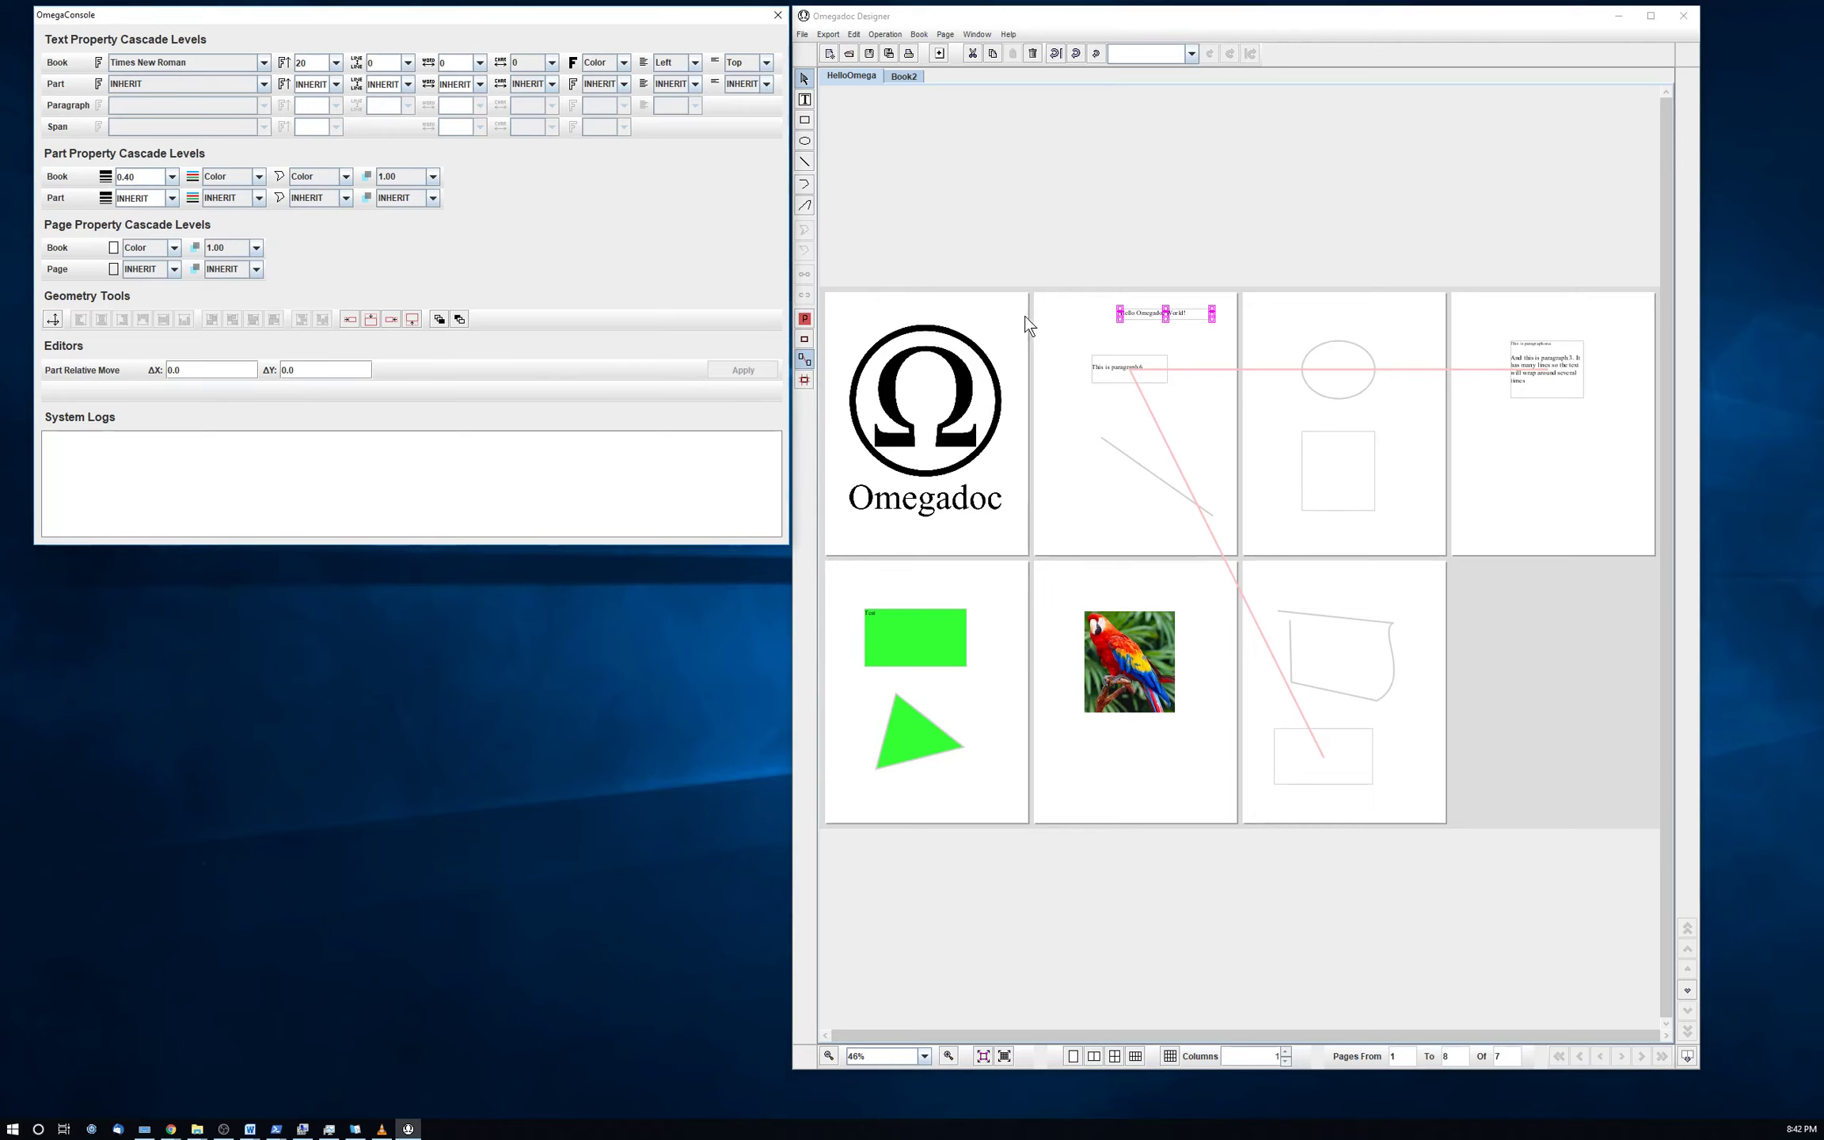
- Set the Part-level font size of the "Hello Omegadoc World!" text frame to 20
click(337, 62)
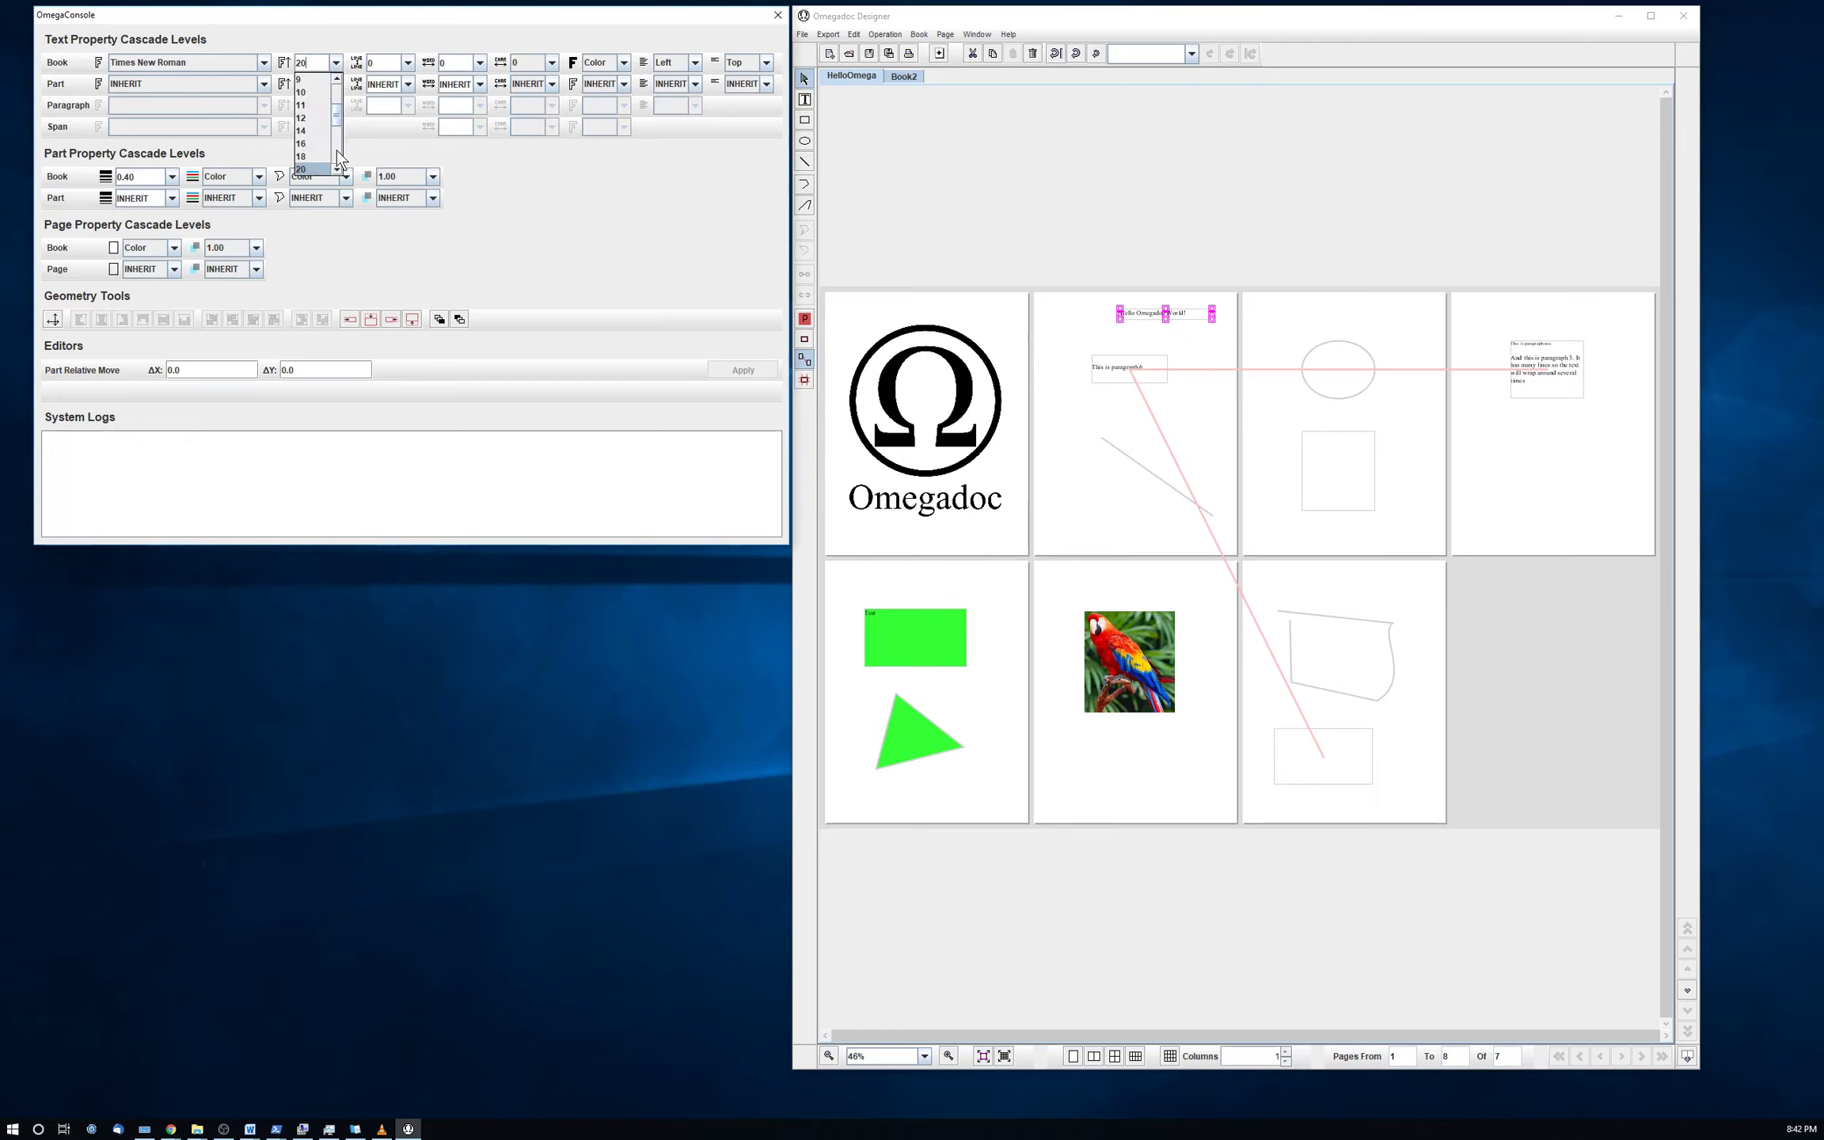
click(336, 63)
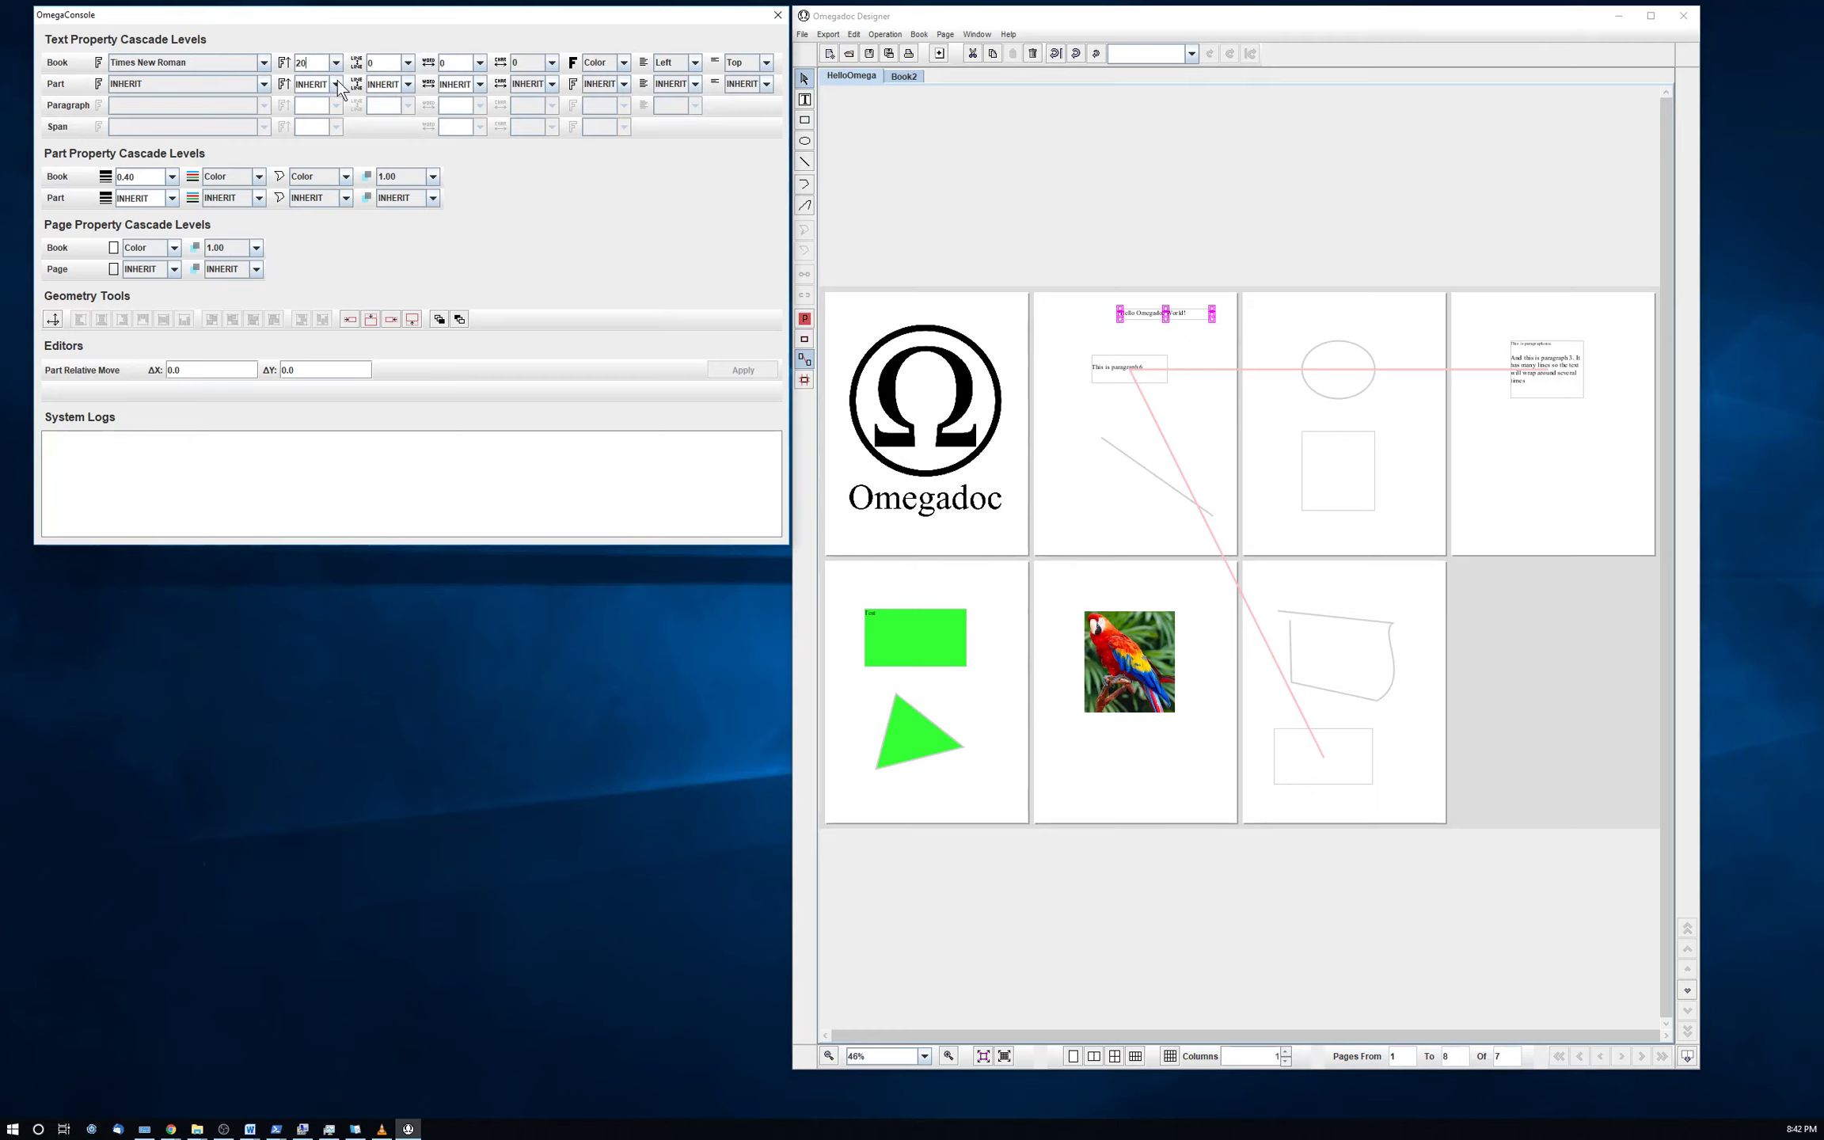
click(338, 82)
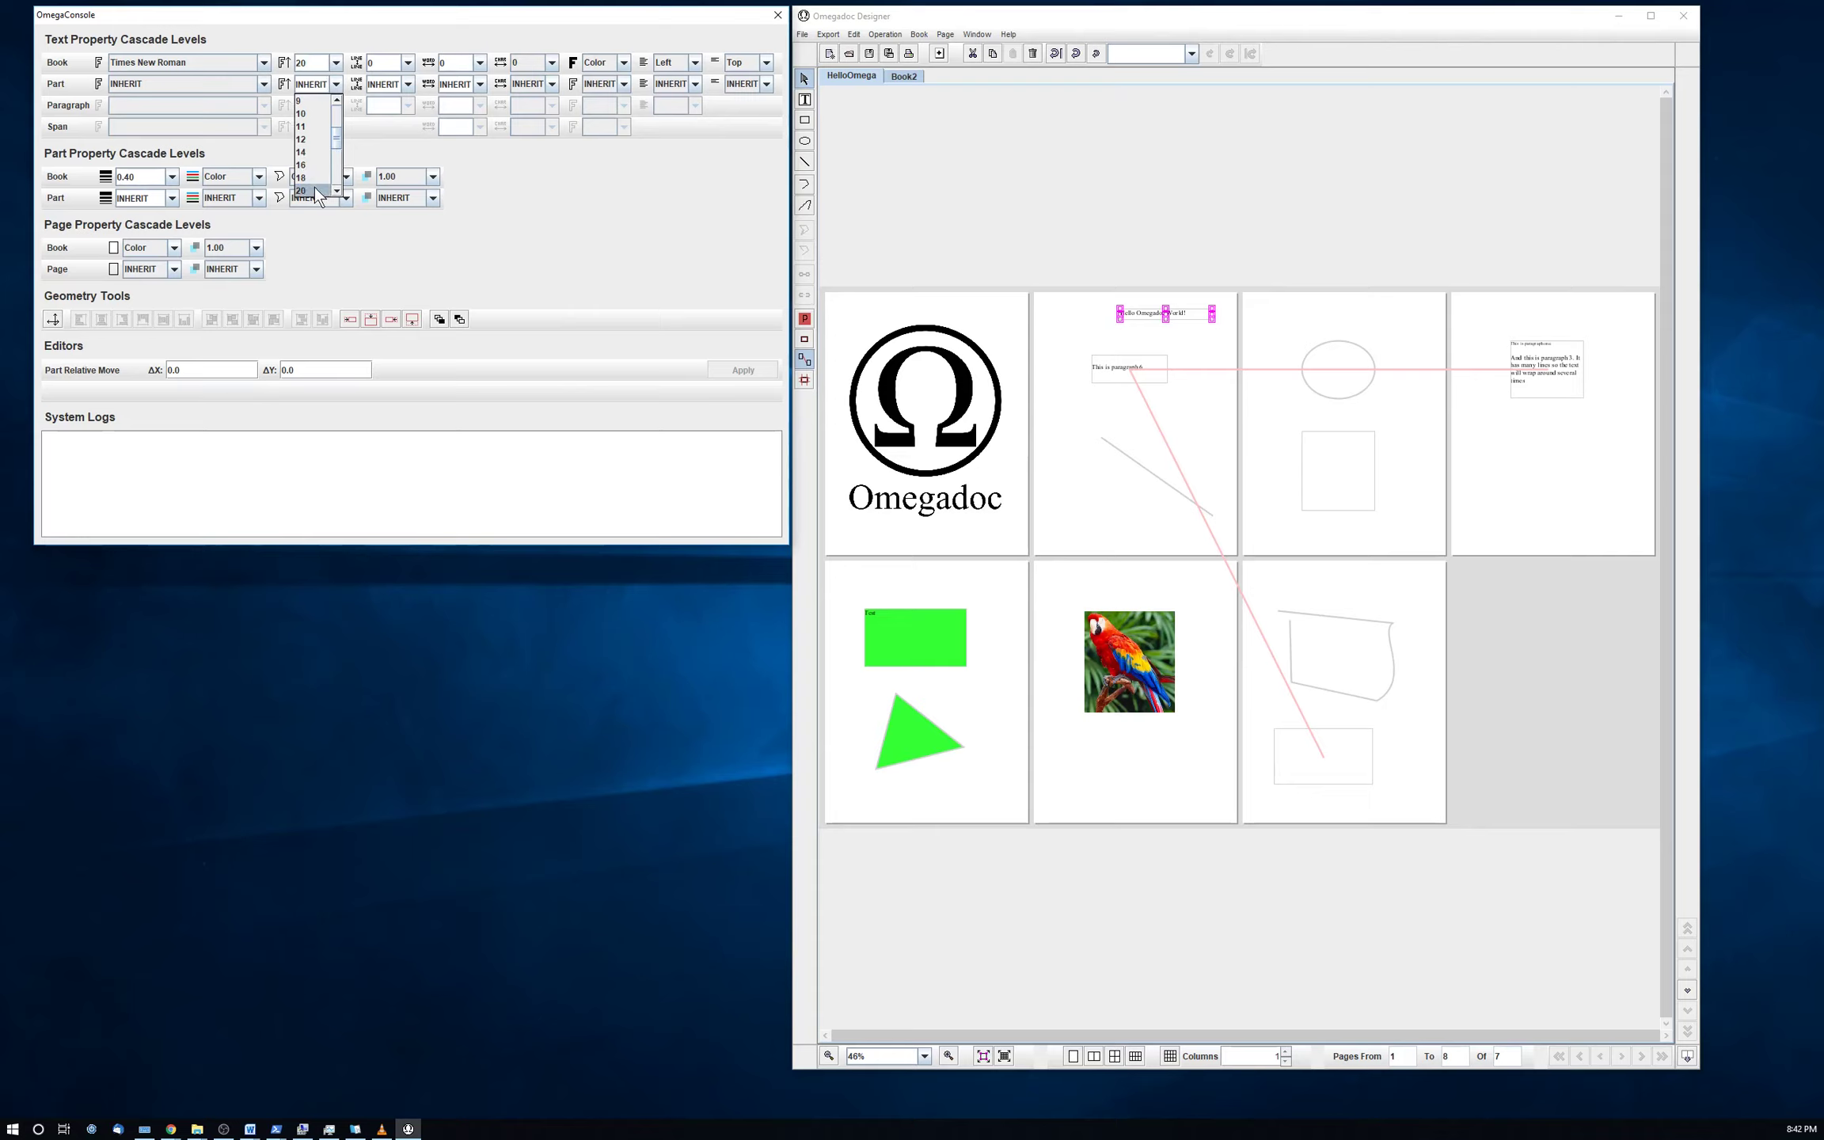
click(315, 187)
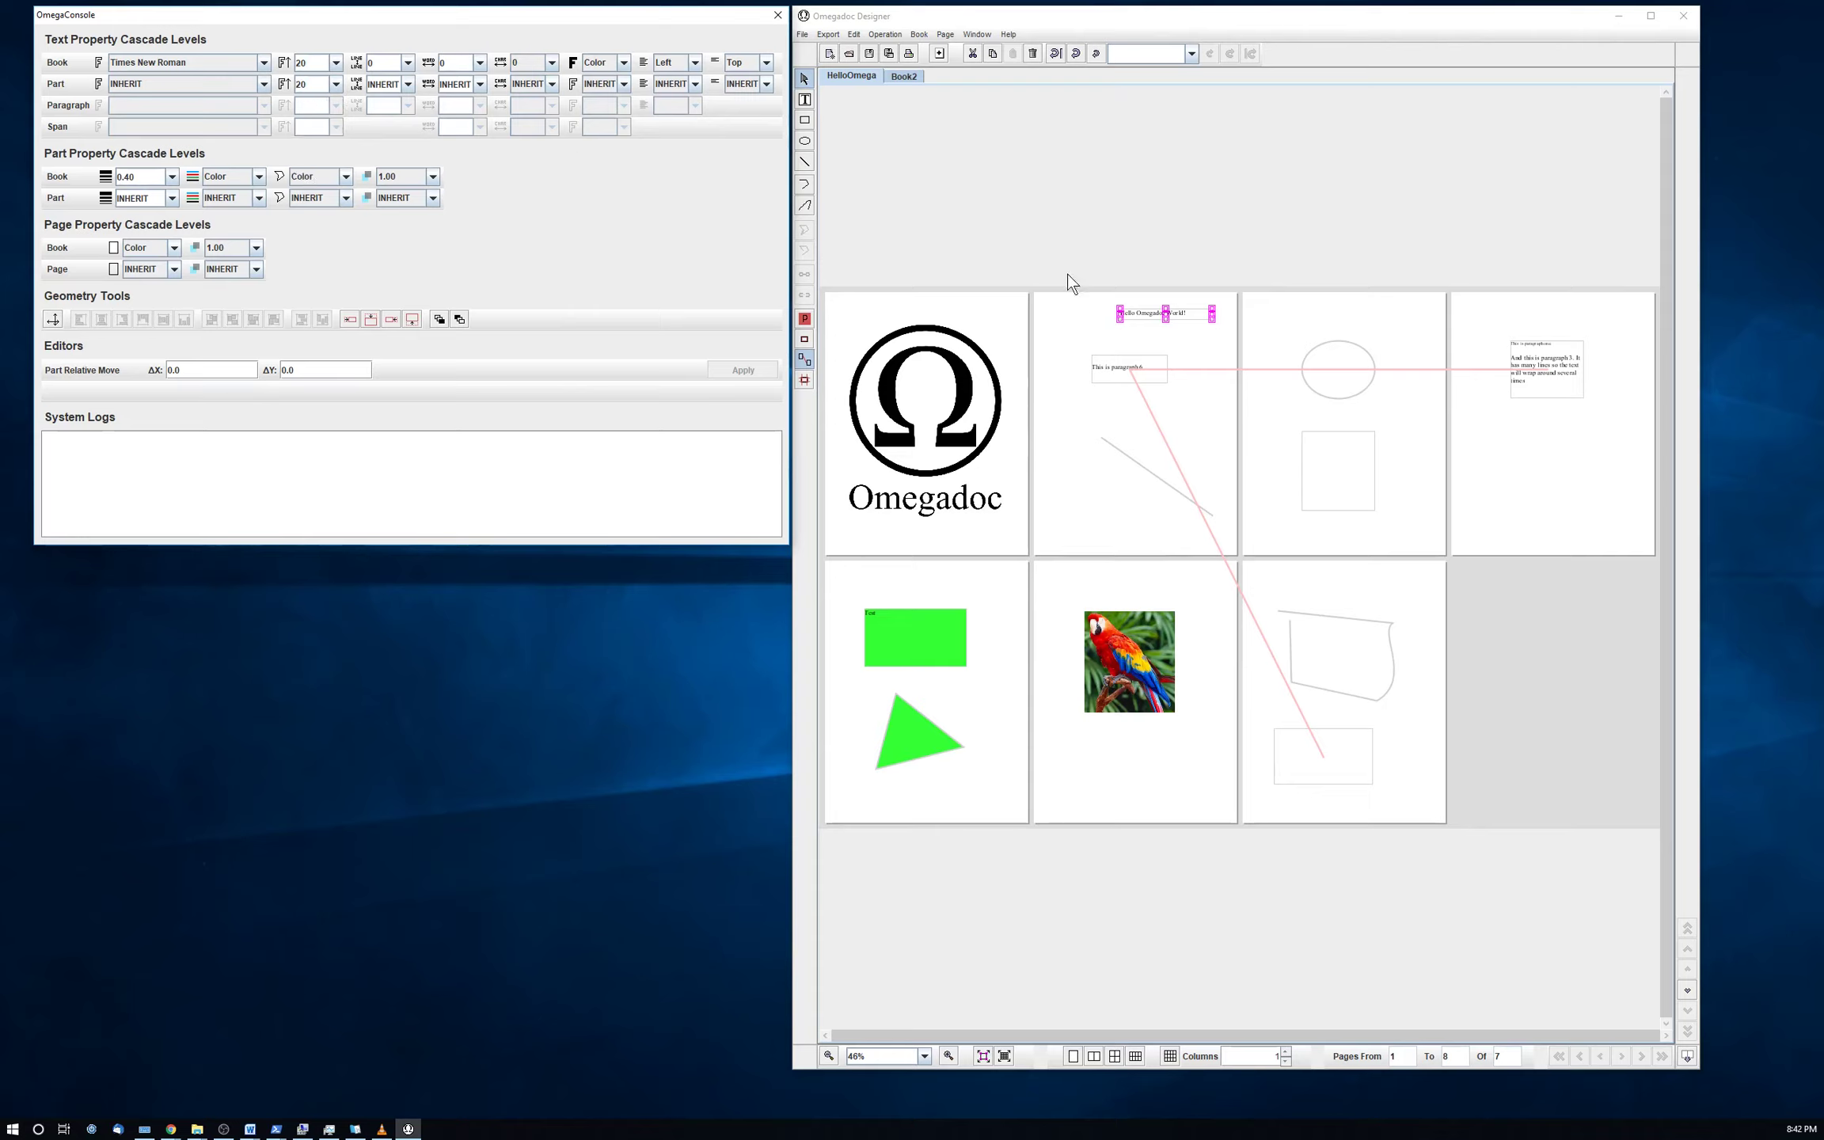
- Set the Book-level font size to 28
click(336, 63)
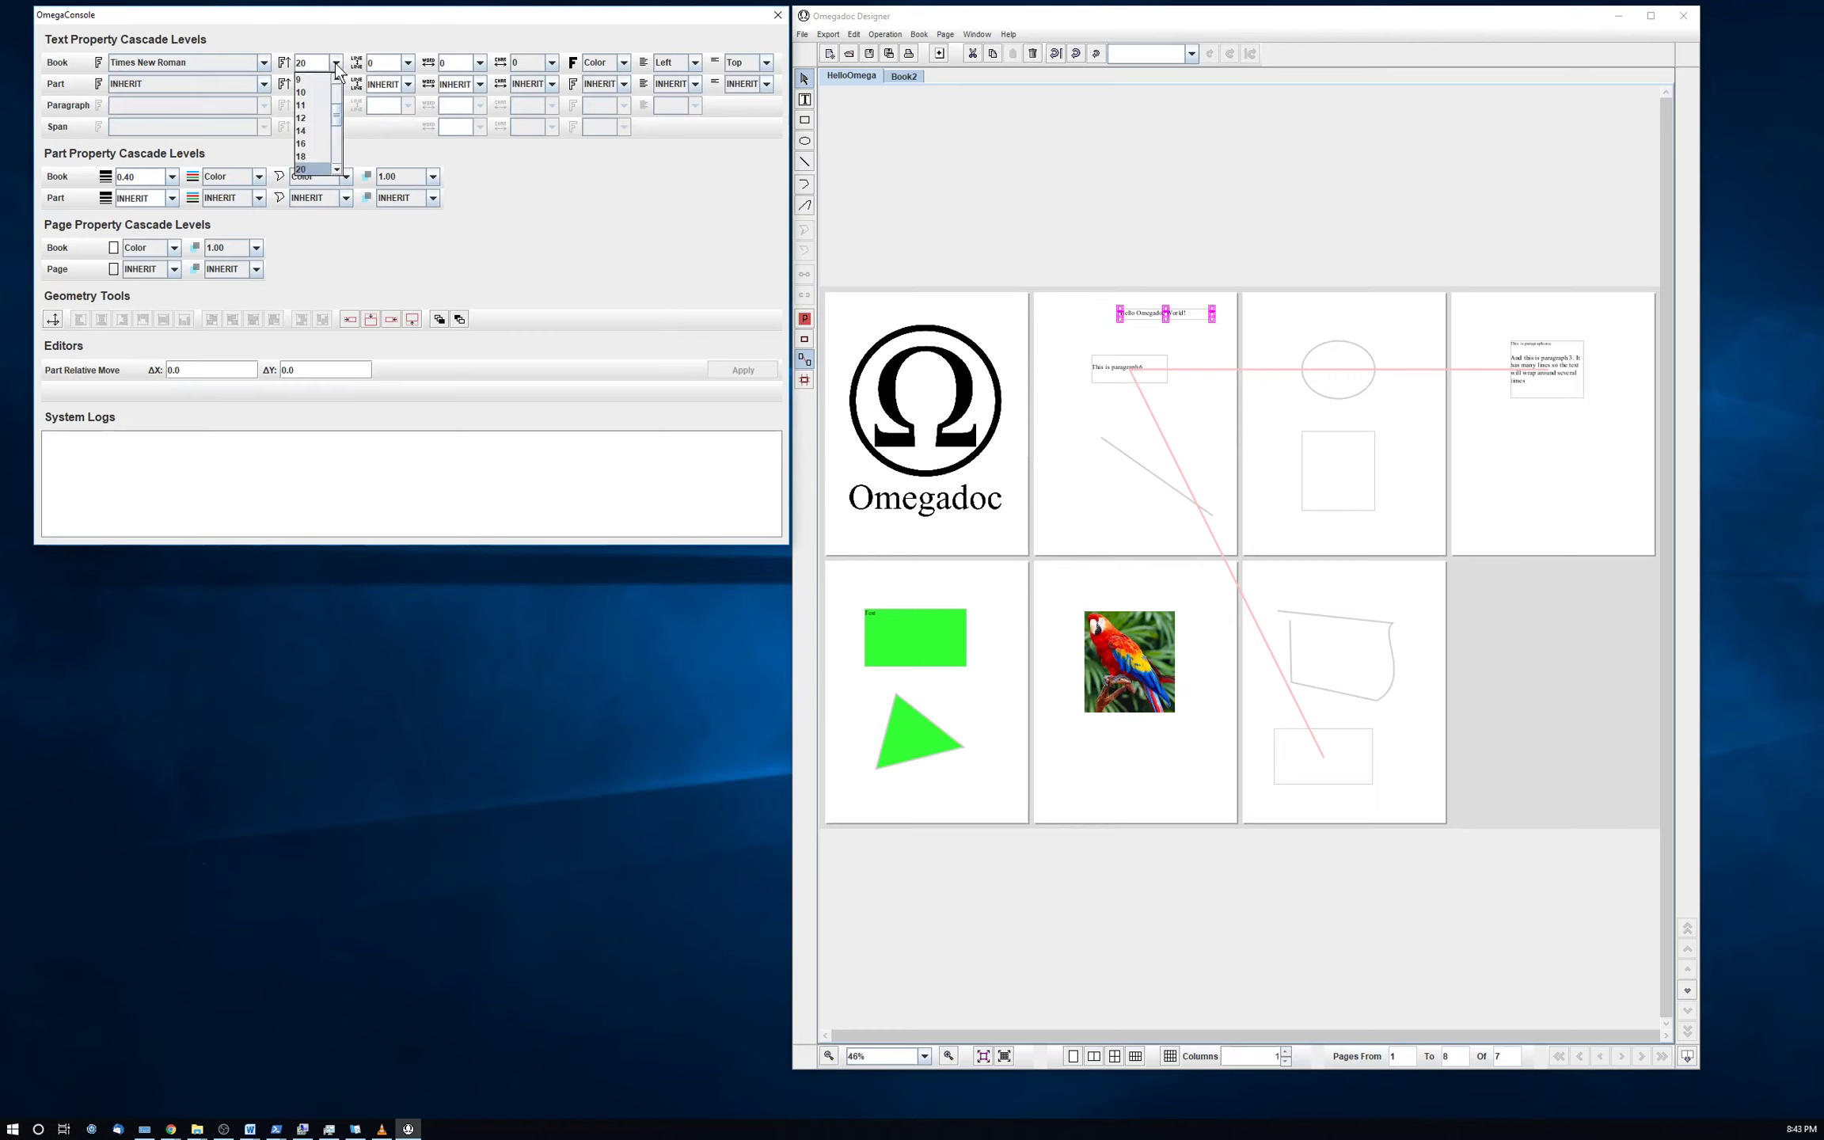
click(336, 154)
click(308, 117)
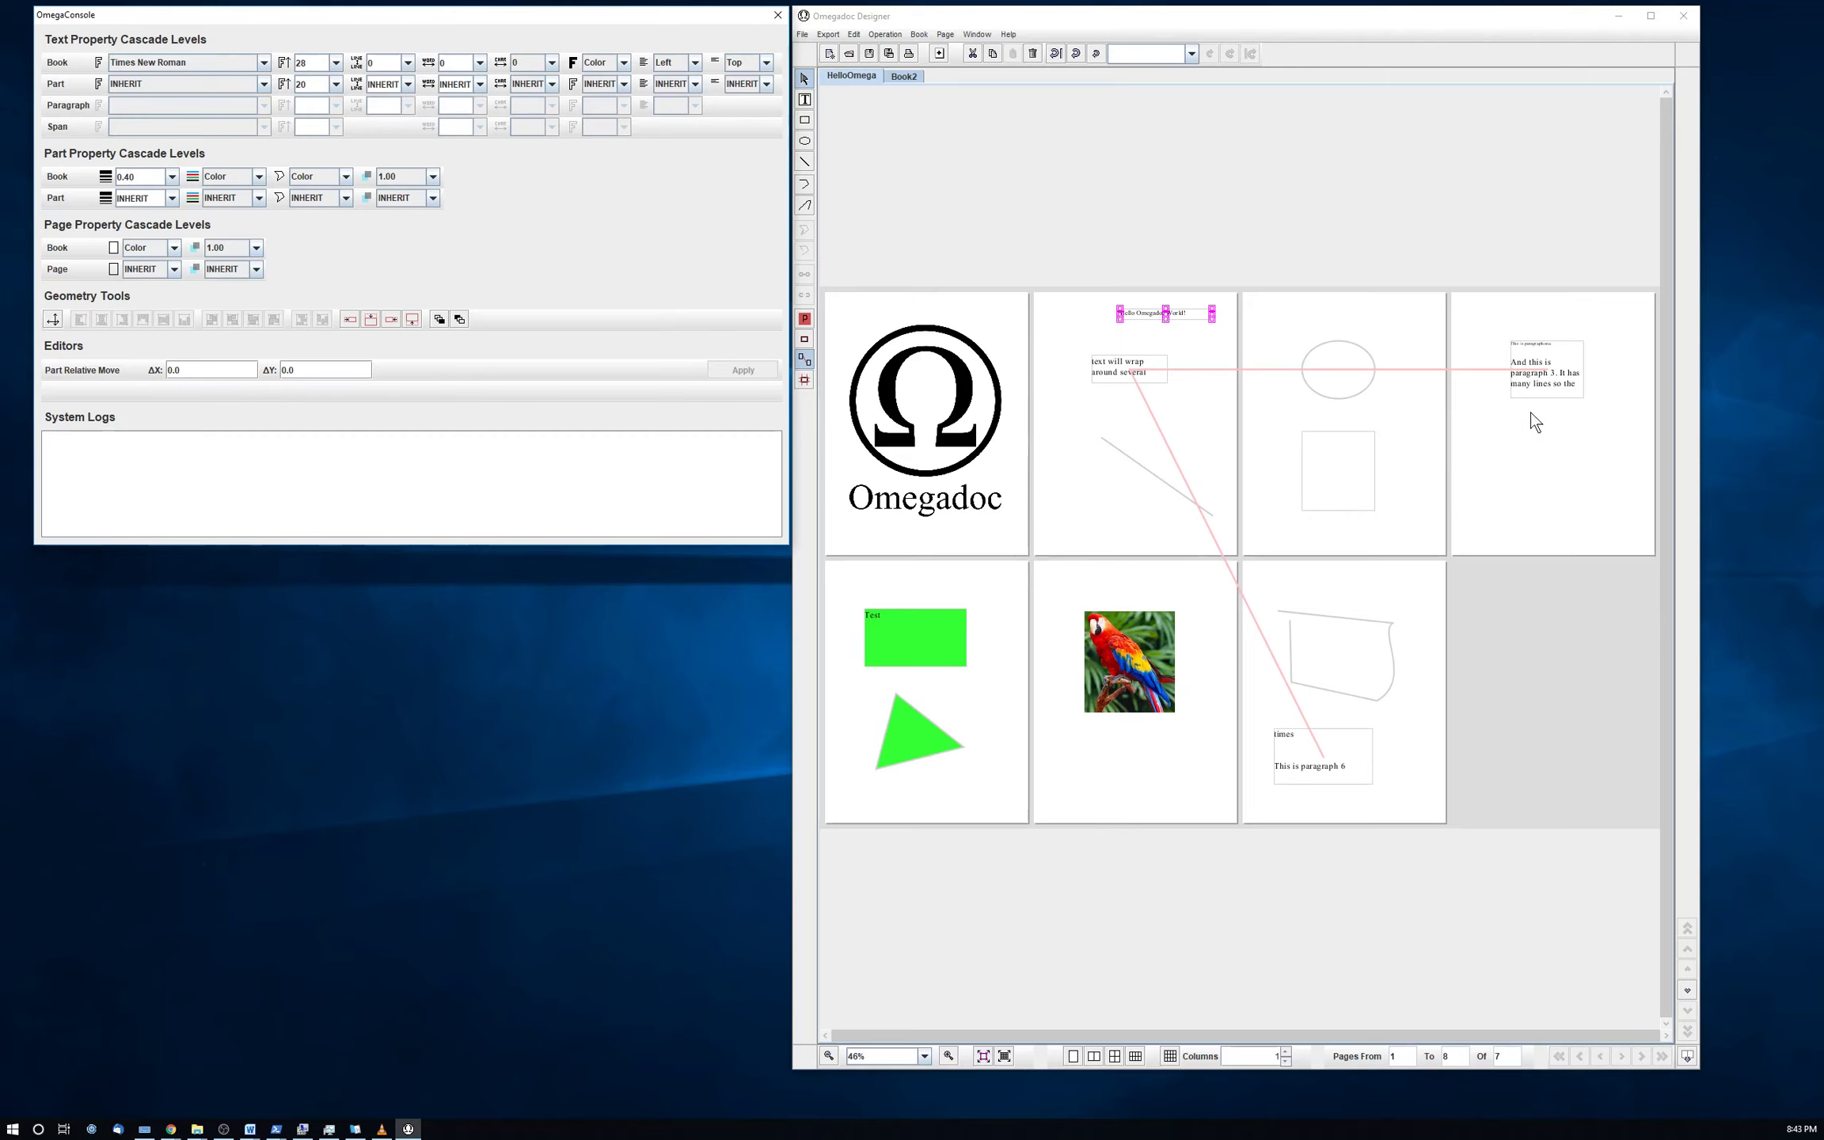
- Enlarge the linked text frame on the fourth page, widening it and more than doubling its height
click(1498, 416)
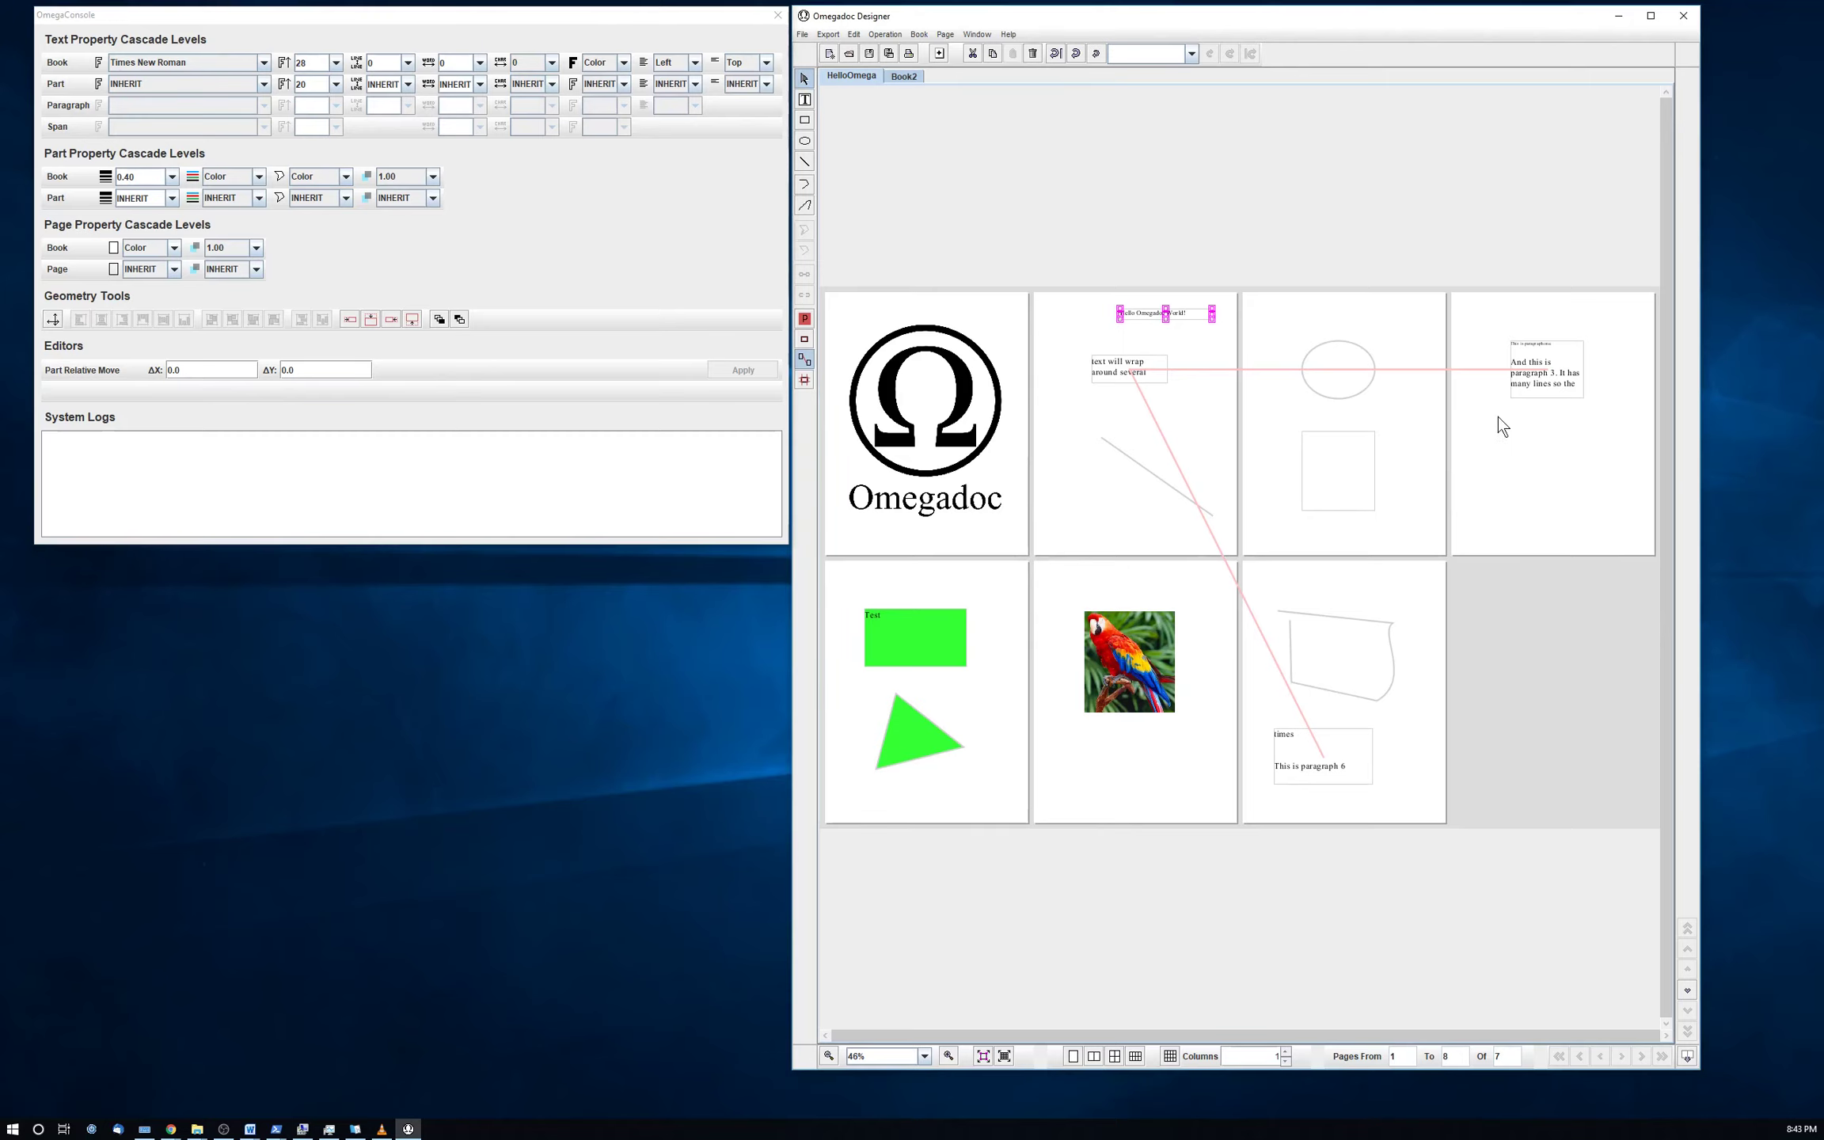
click(1545, 398)
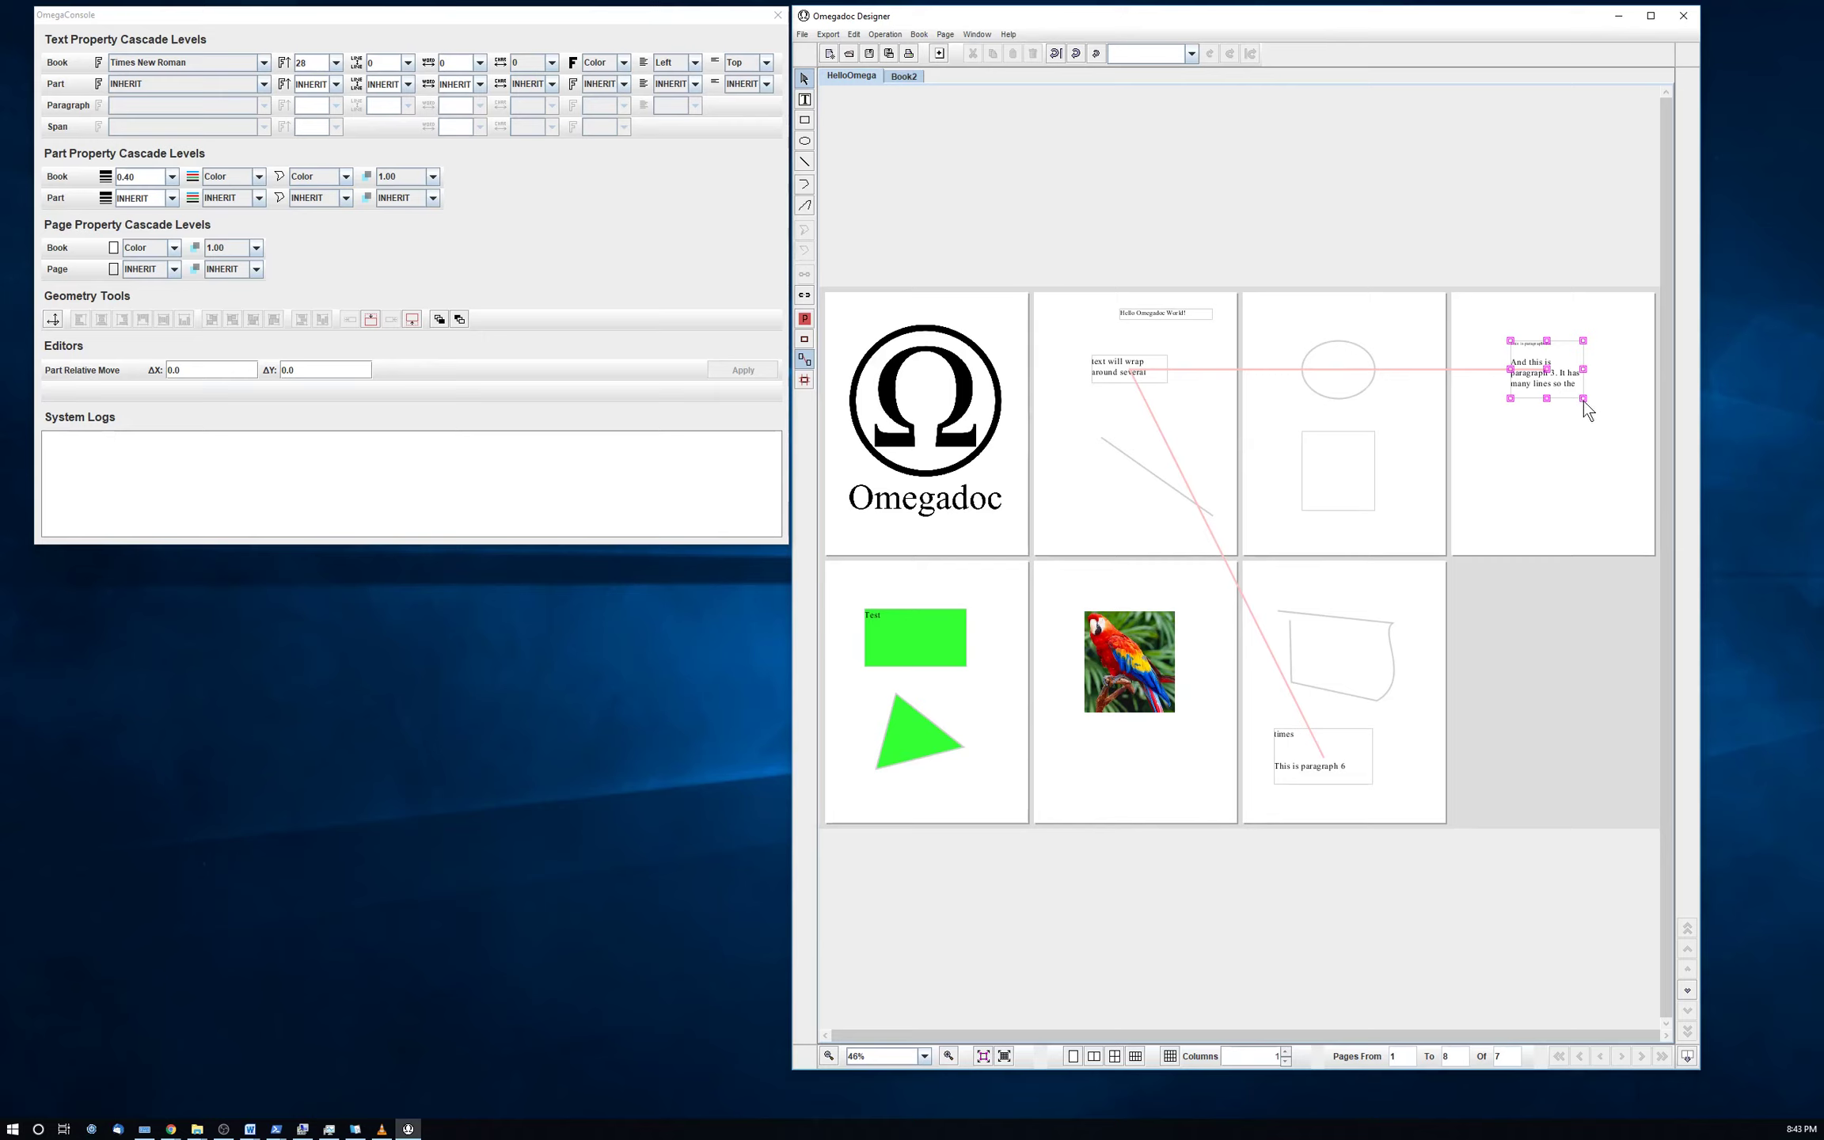
drag(1583, 401, 1632, 488)
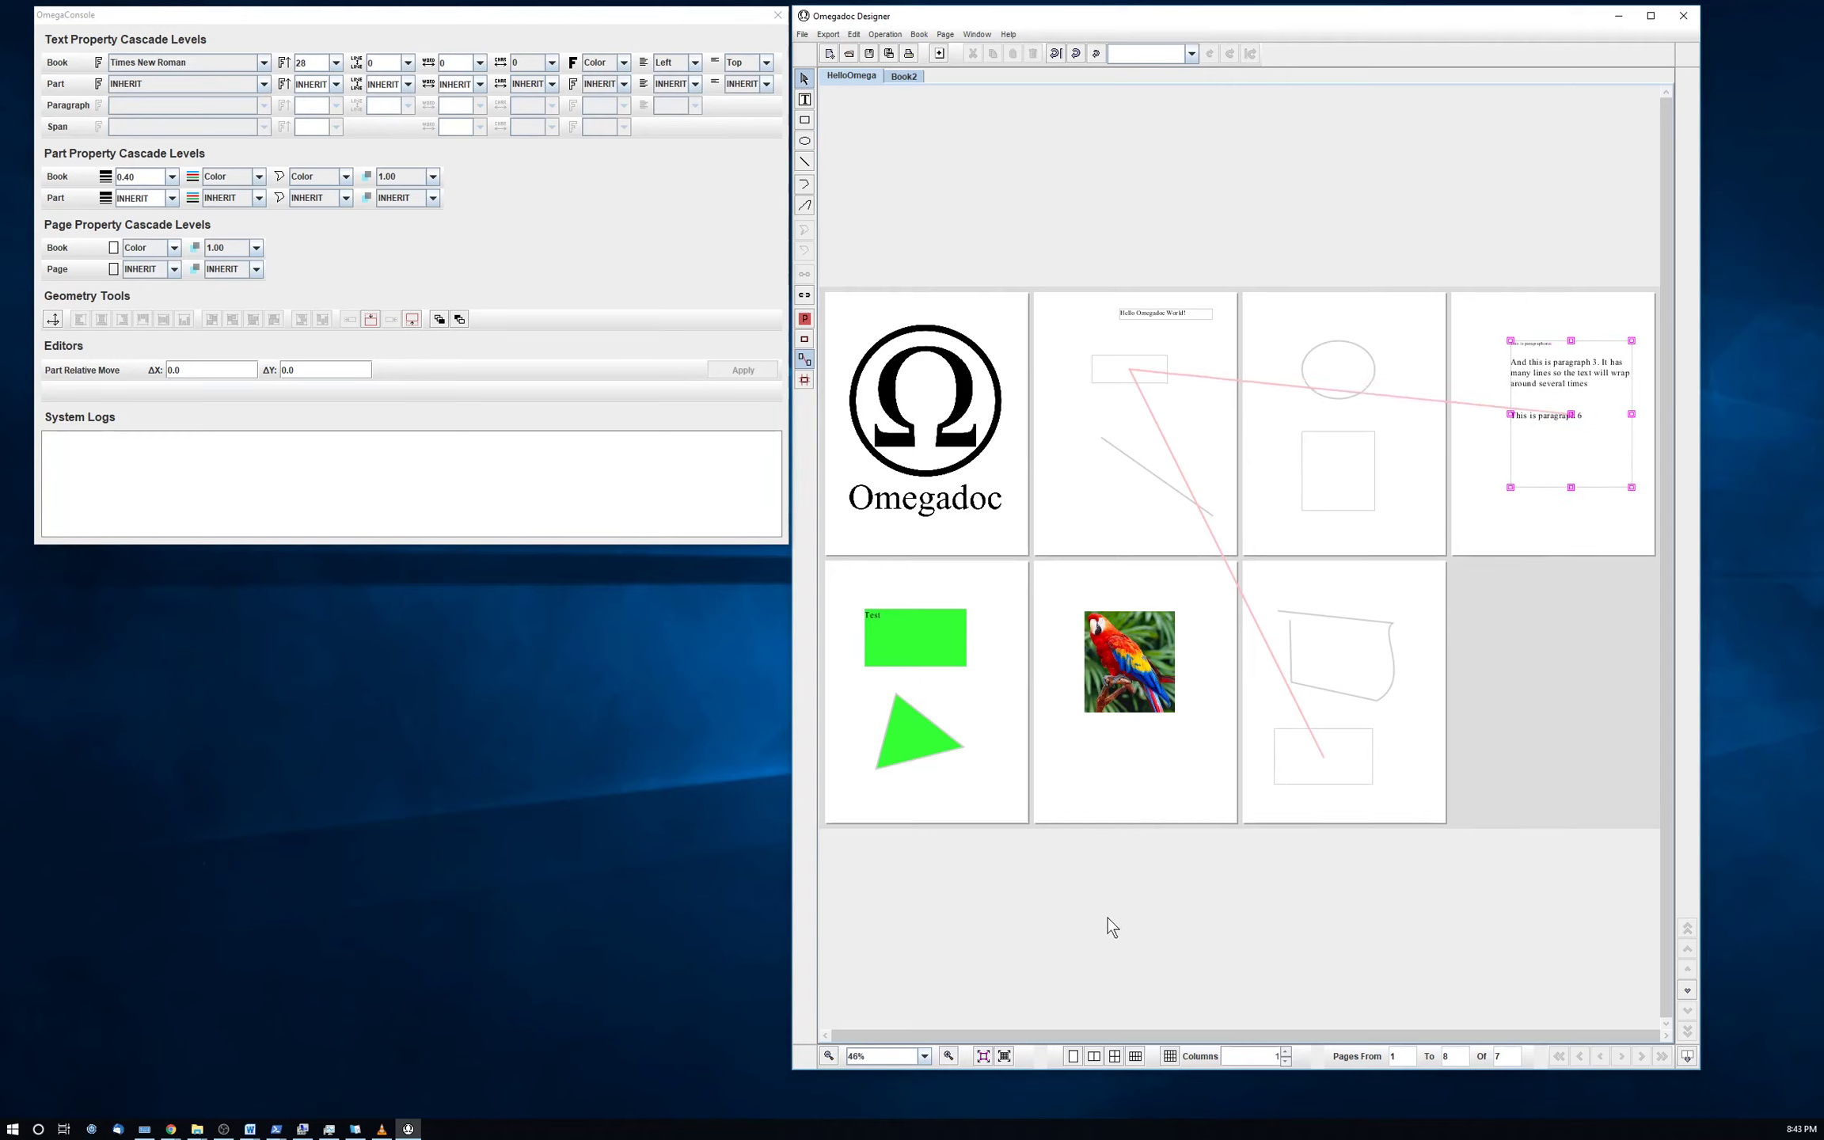
- Set the Paragraph-level font size of "And this is paragraph 3" on page 4 to 10
click(1072, 1056)
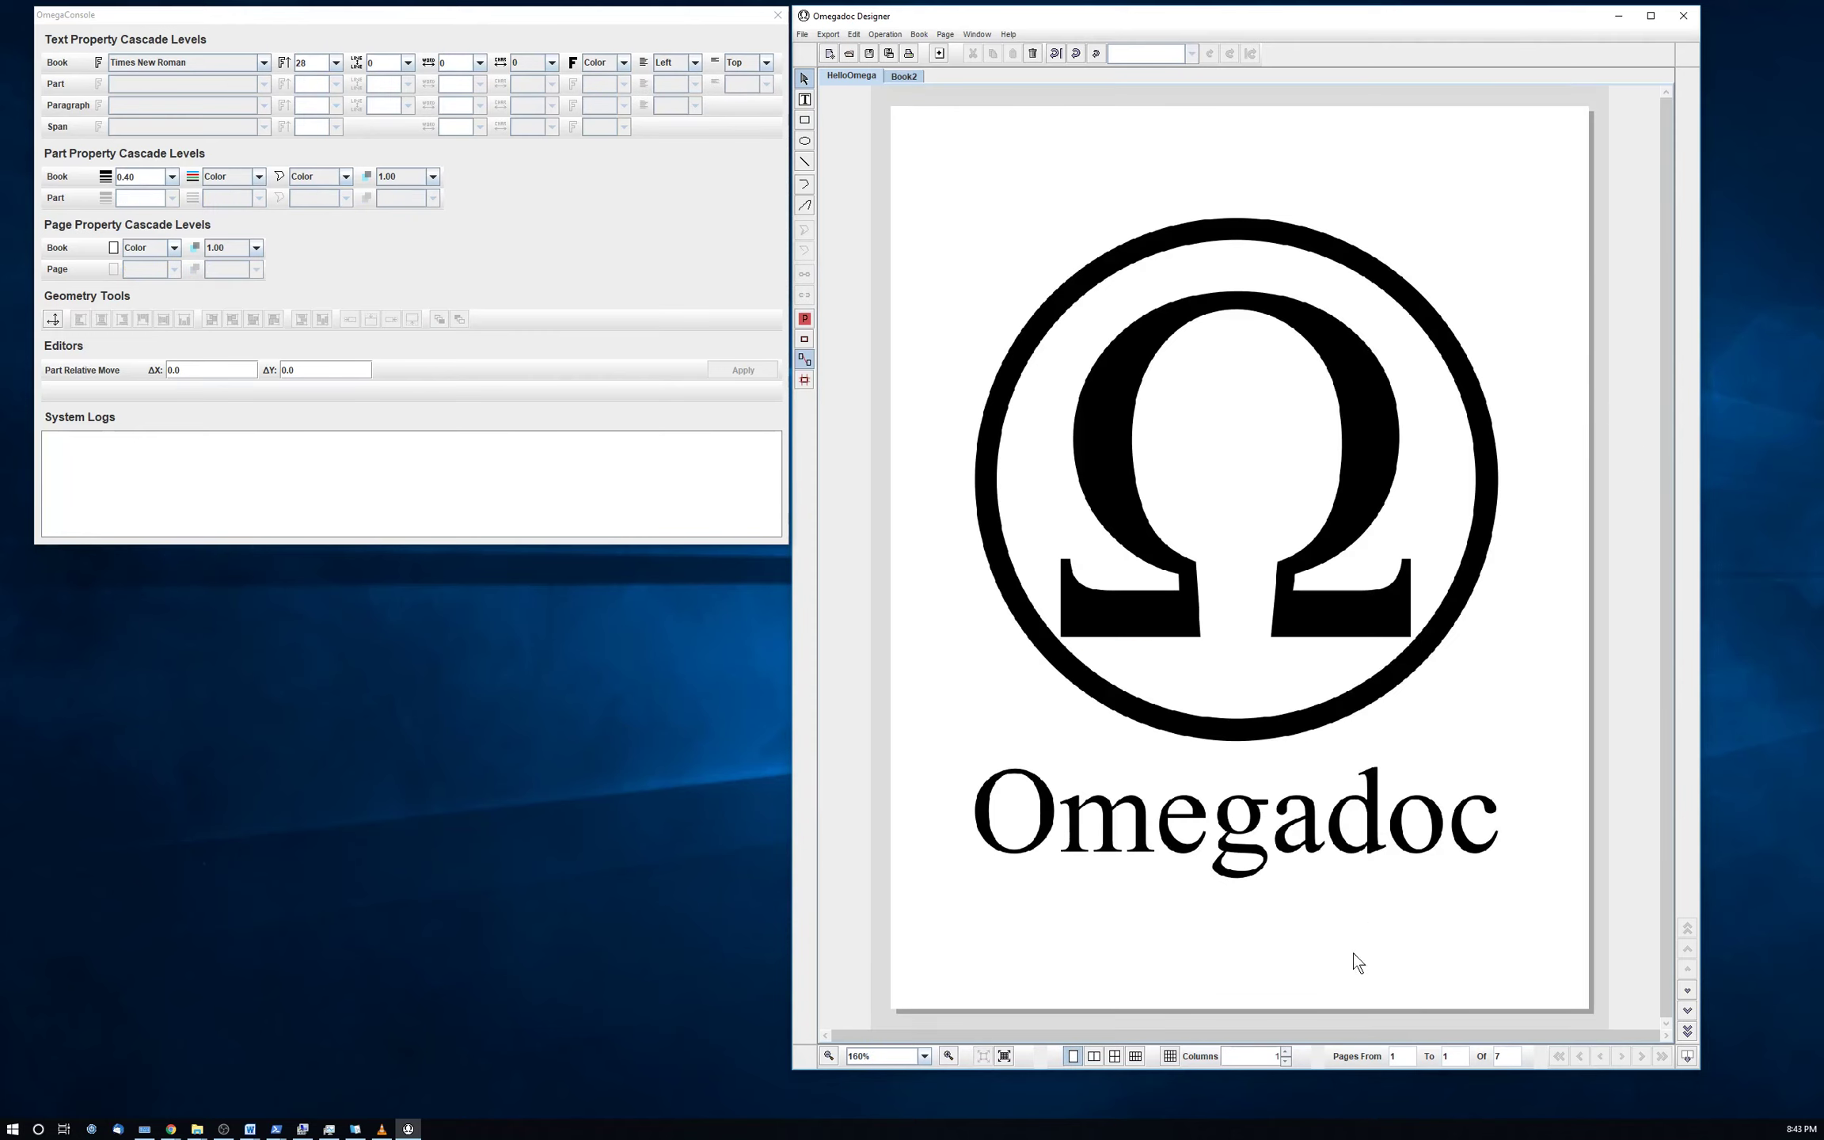
click(1686, 1012)
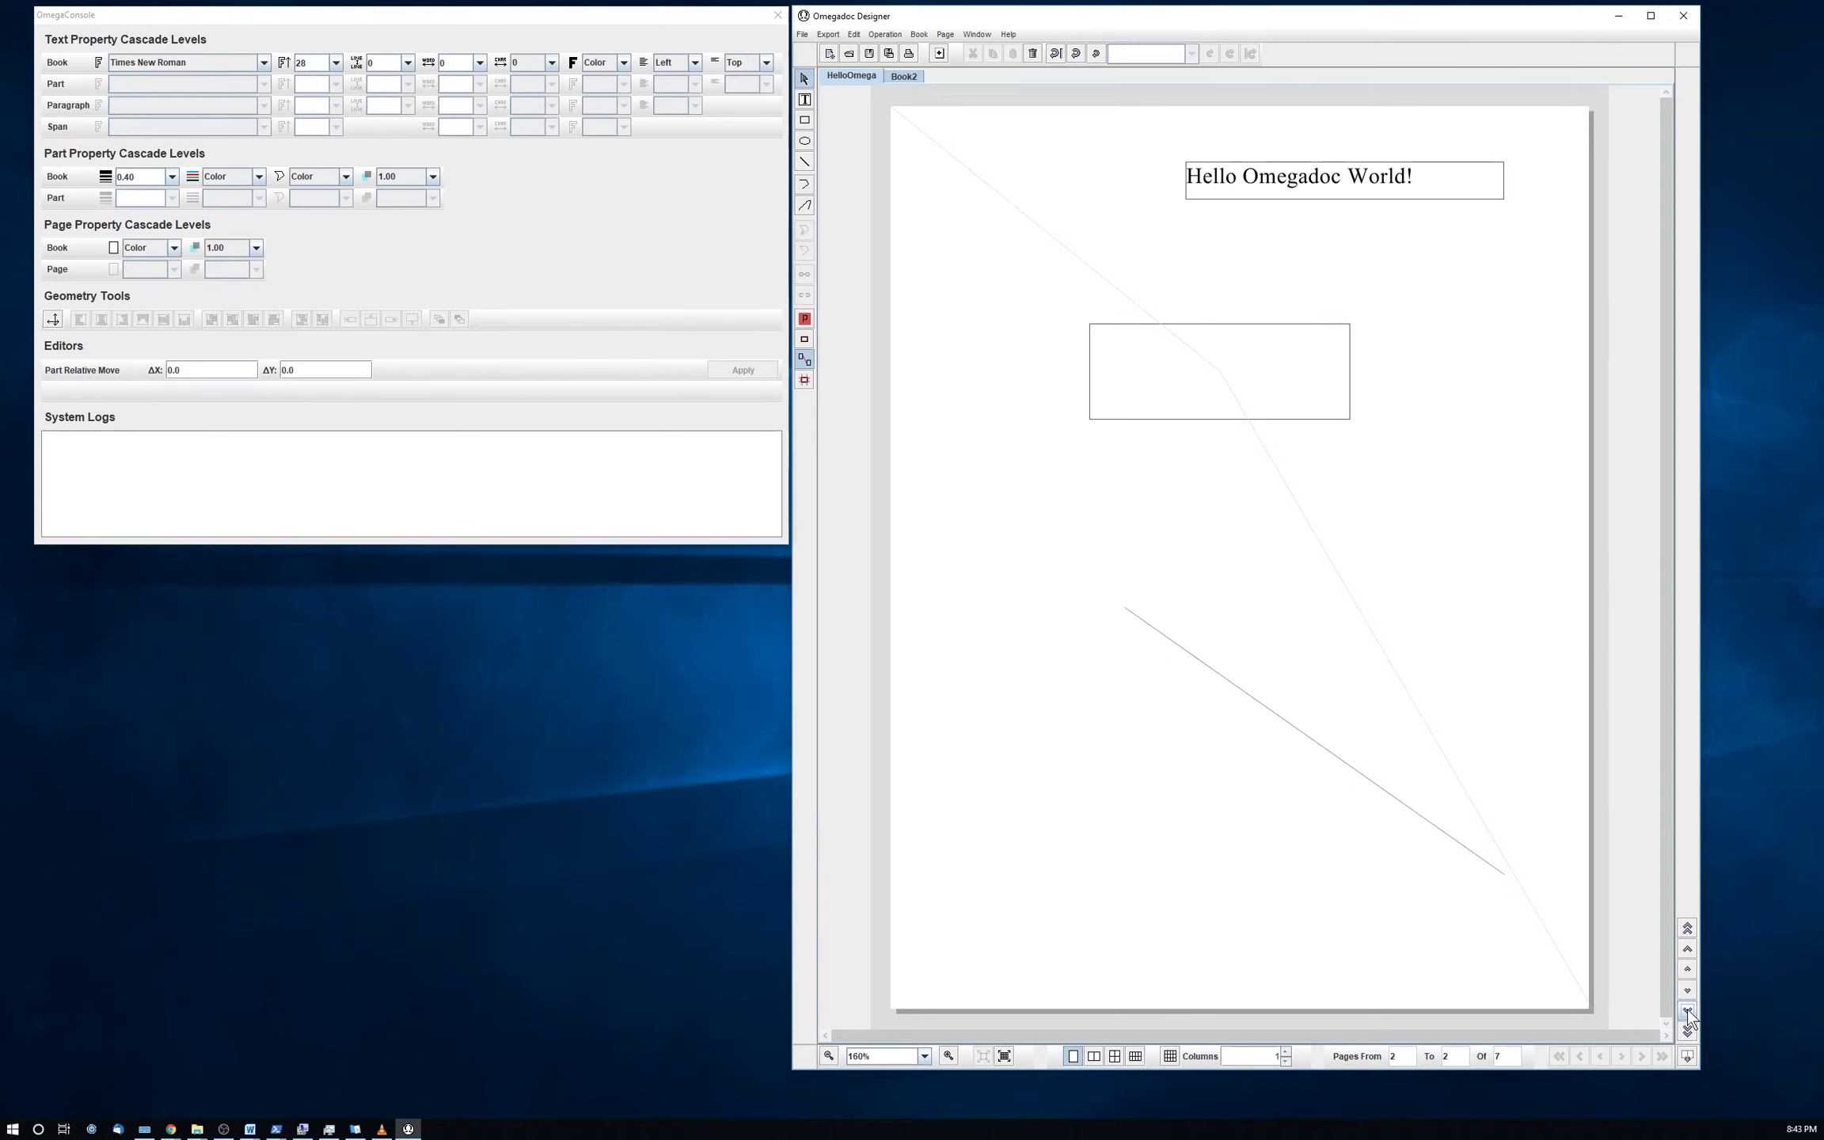
click(1687, 1012)
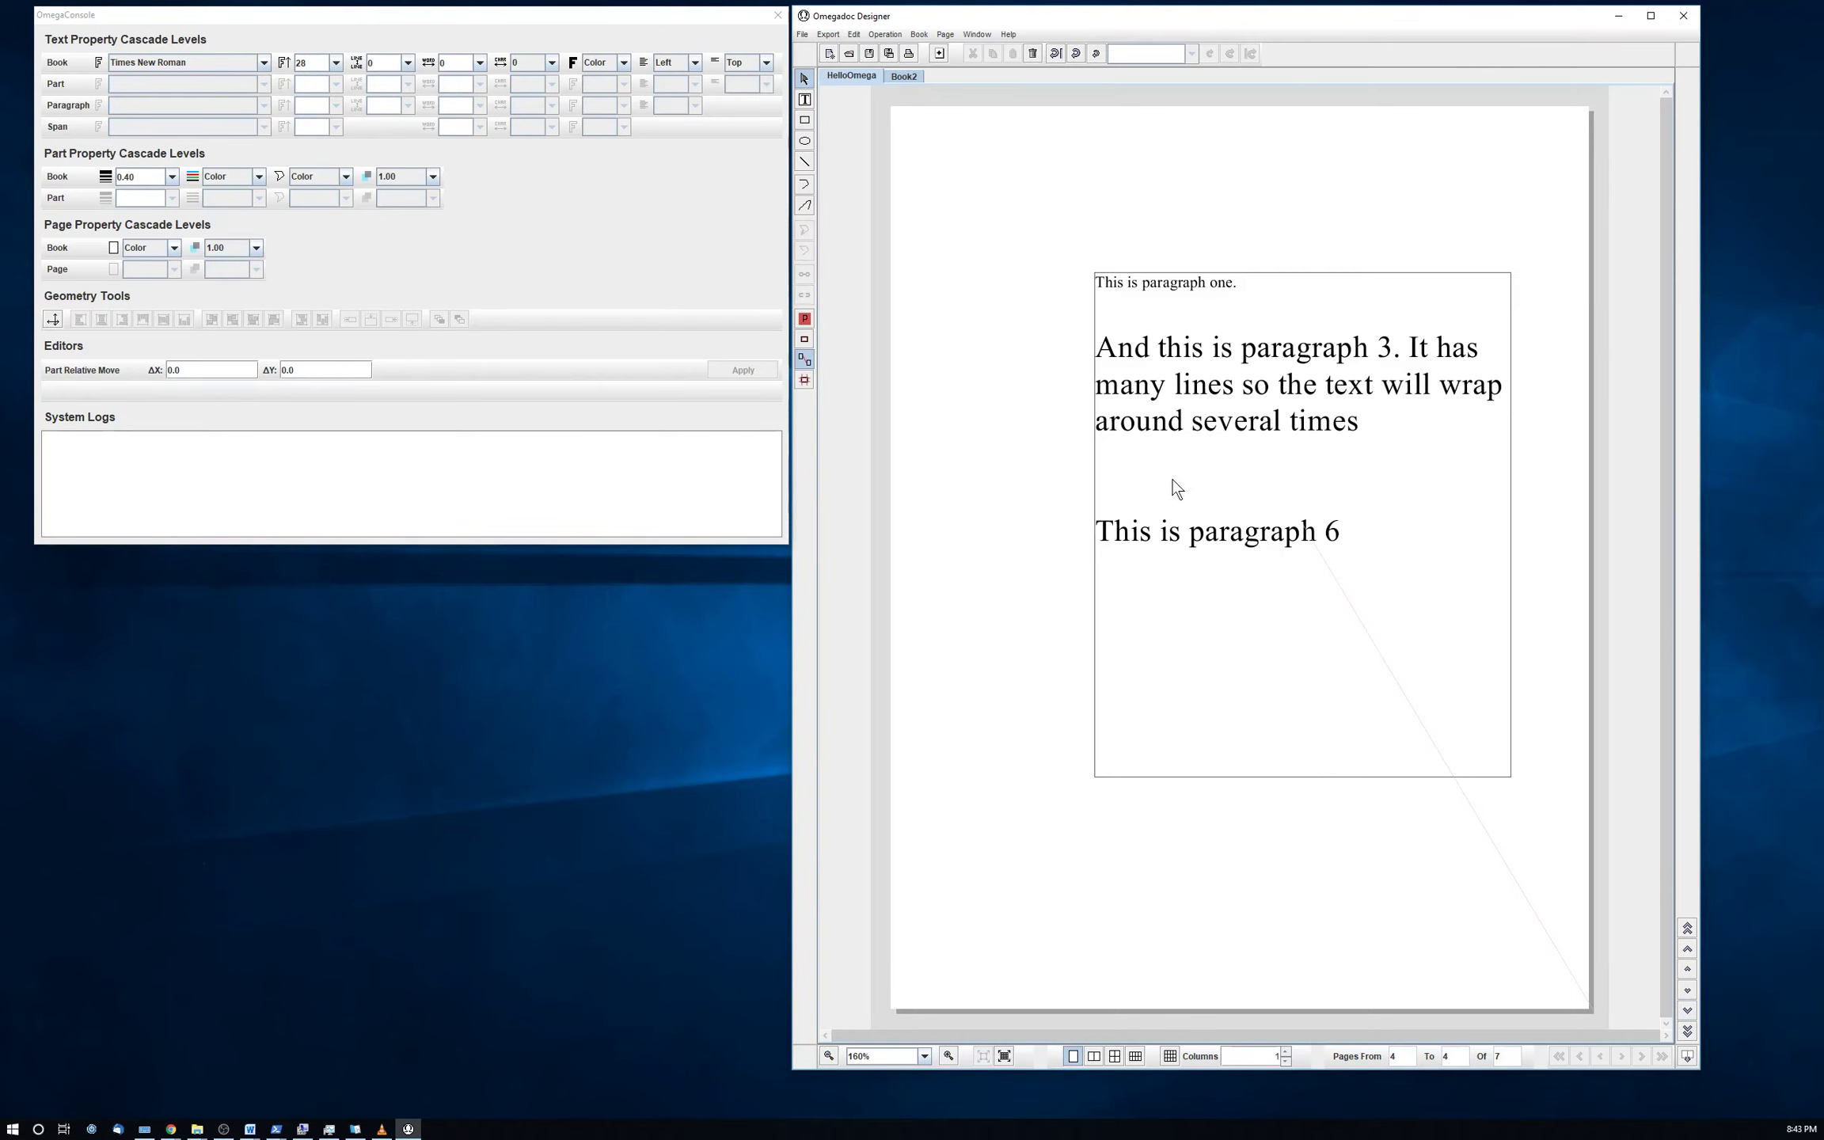
click(1257, 389)
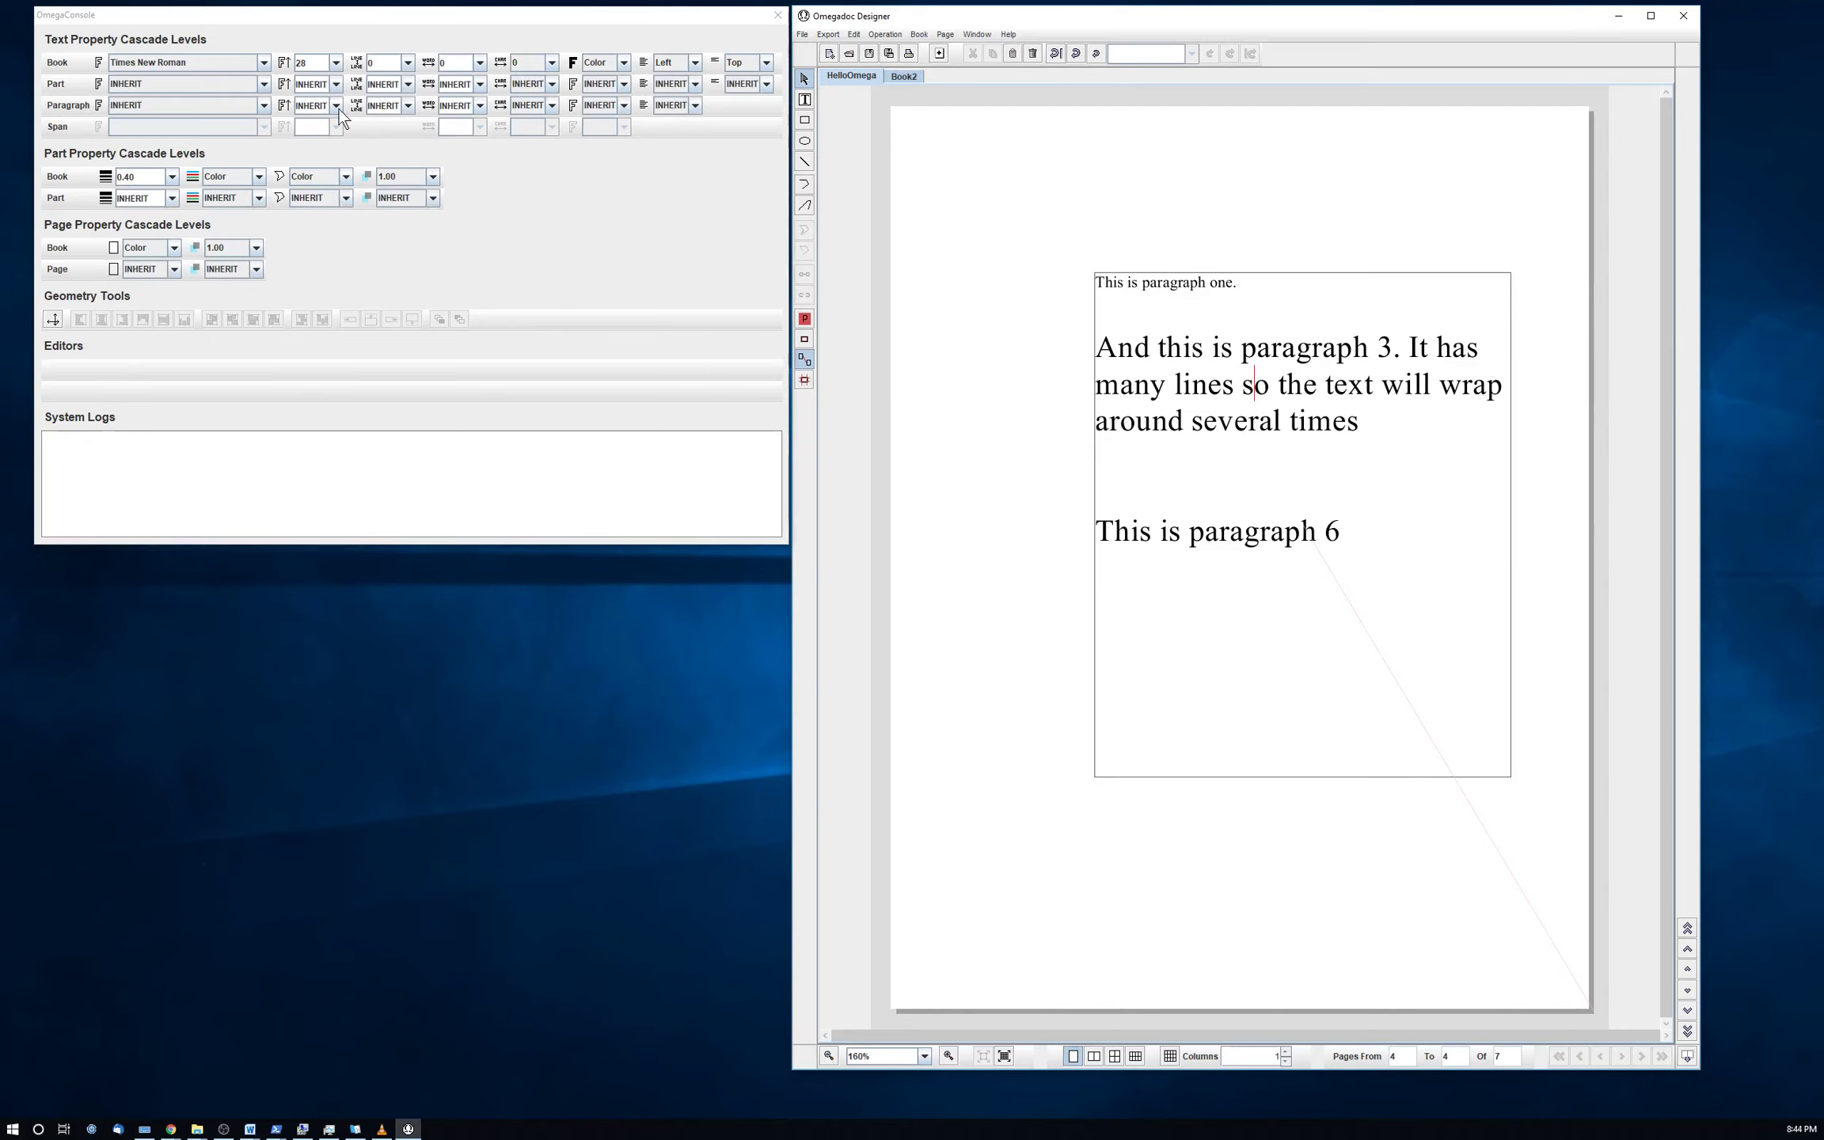
click(338, 109)
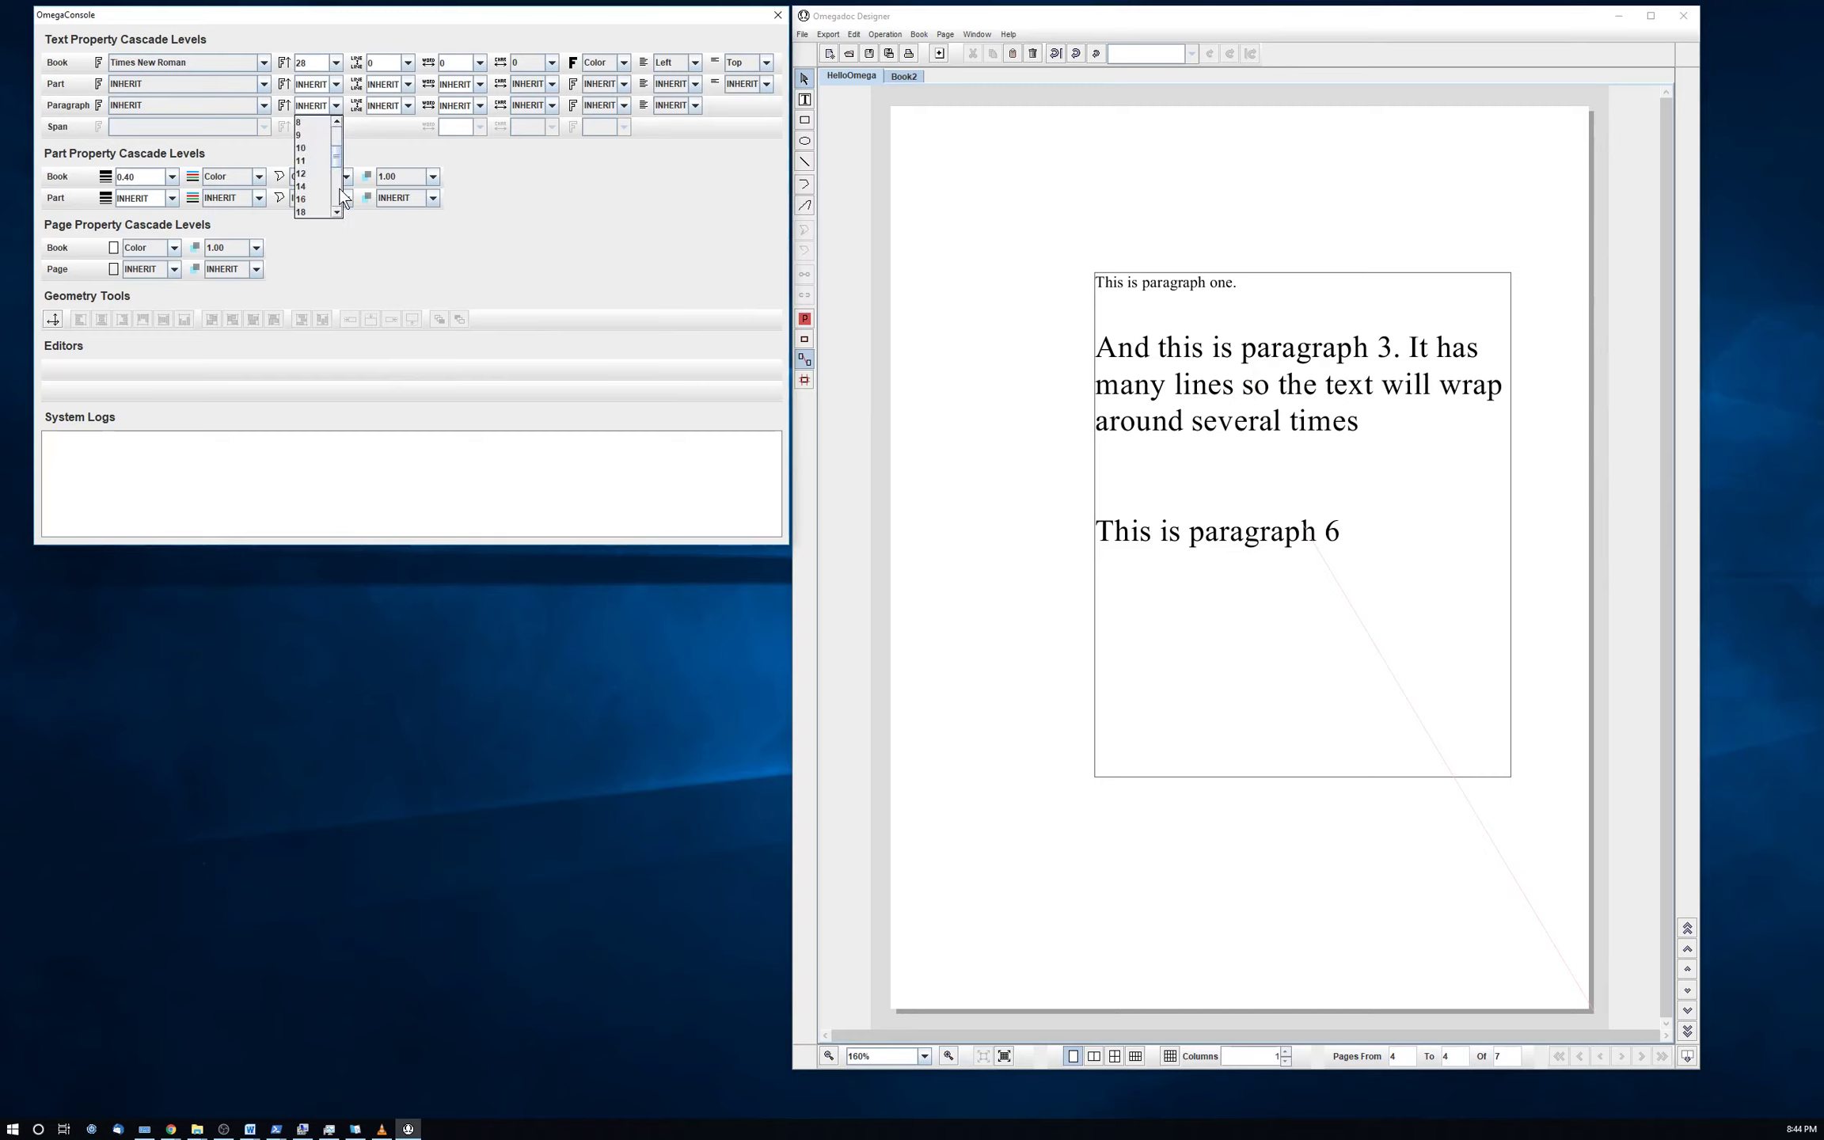
click(316, 149)
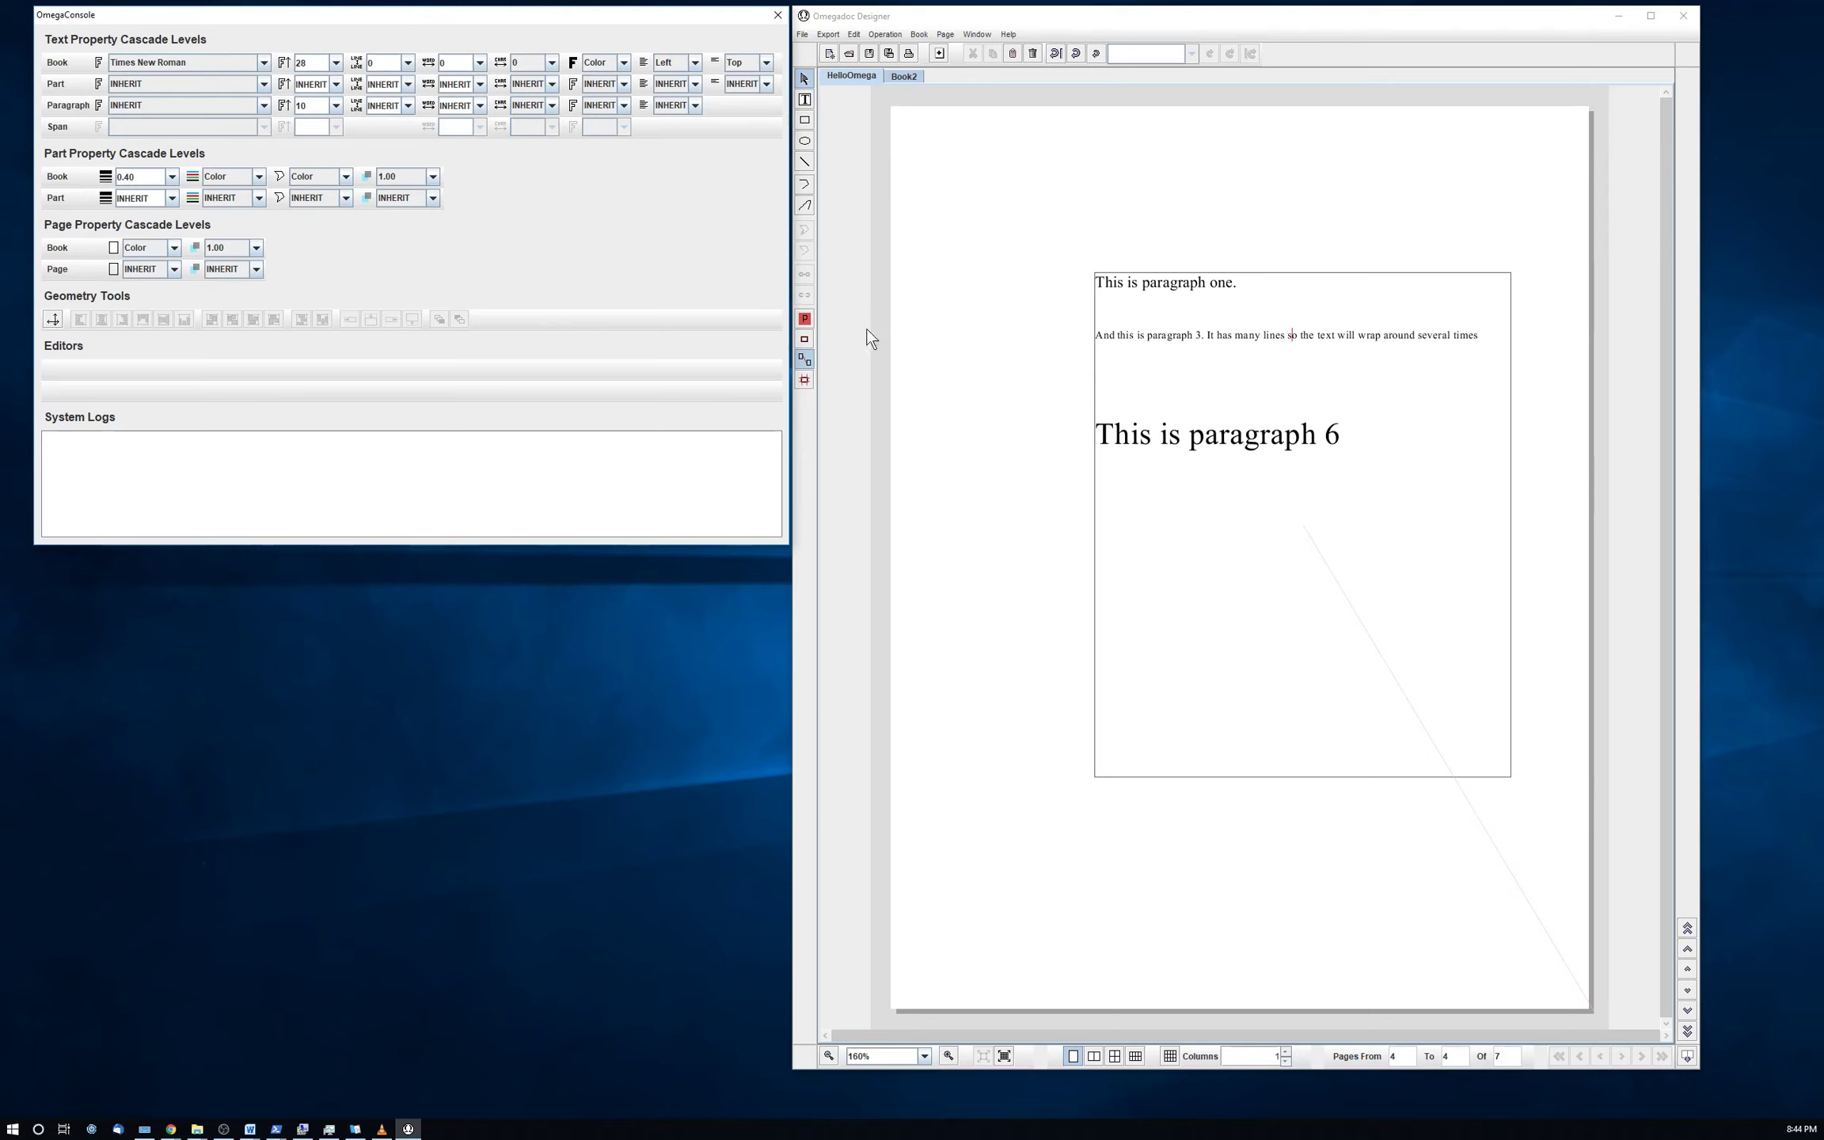
- Check the Paragraph-level text properties of paragraph one, paragraph 3 and paragraph 6
click(1181, 286)
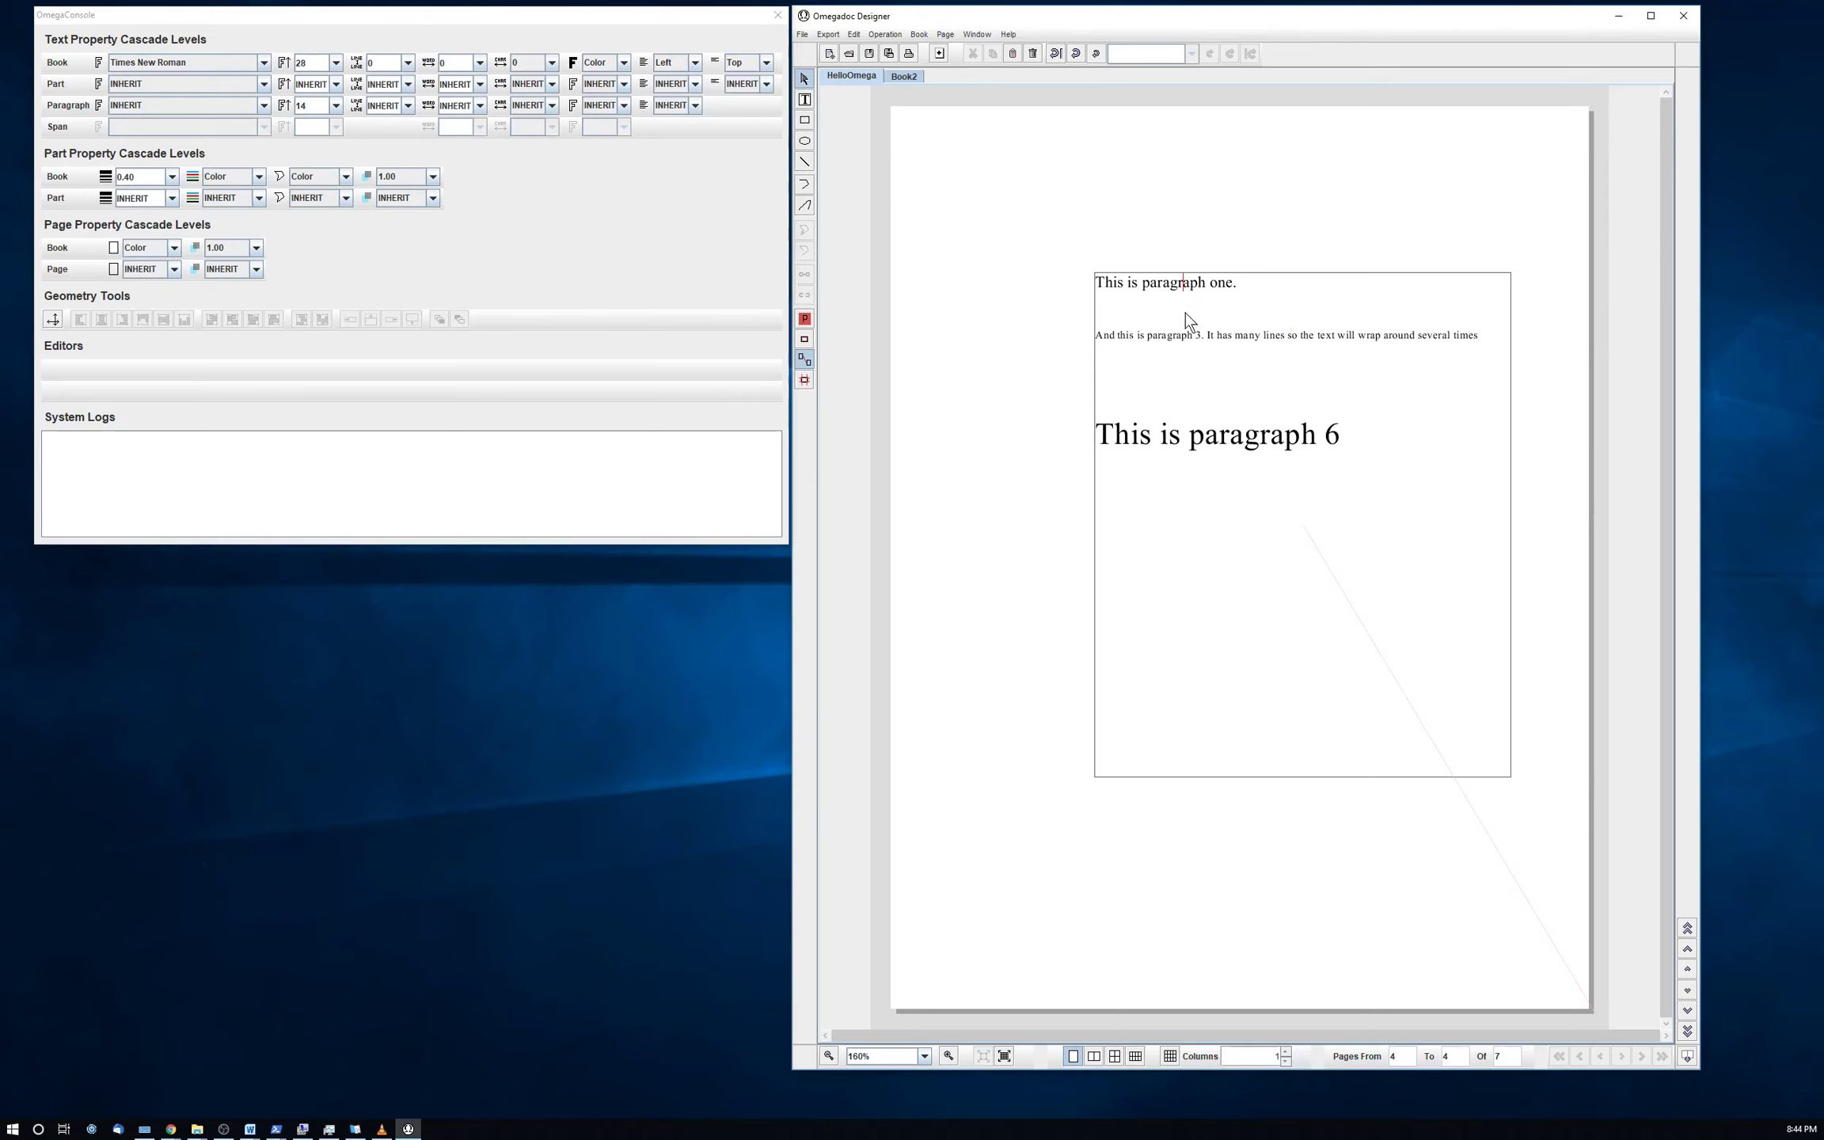
click(1188, 336)
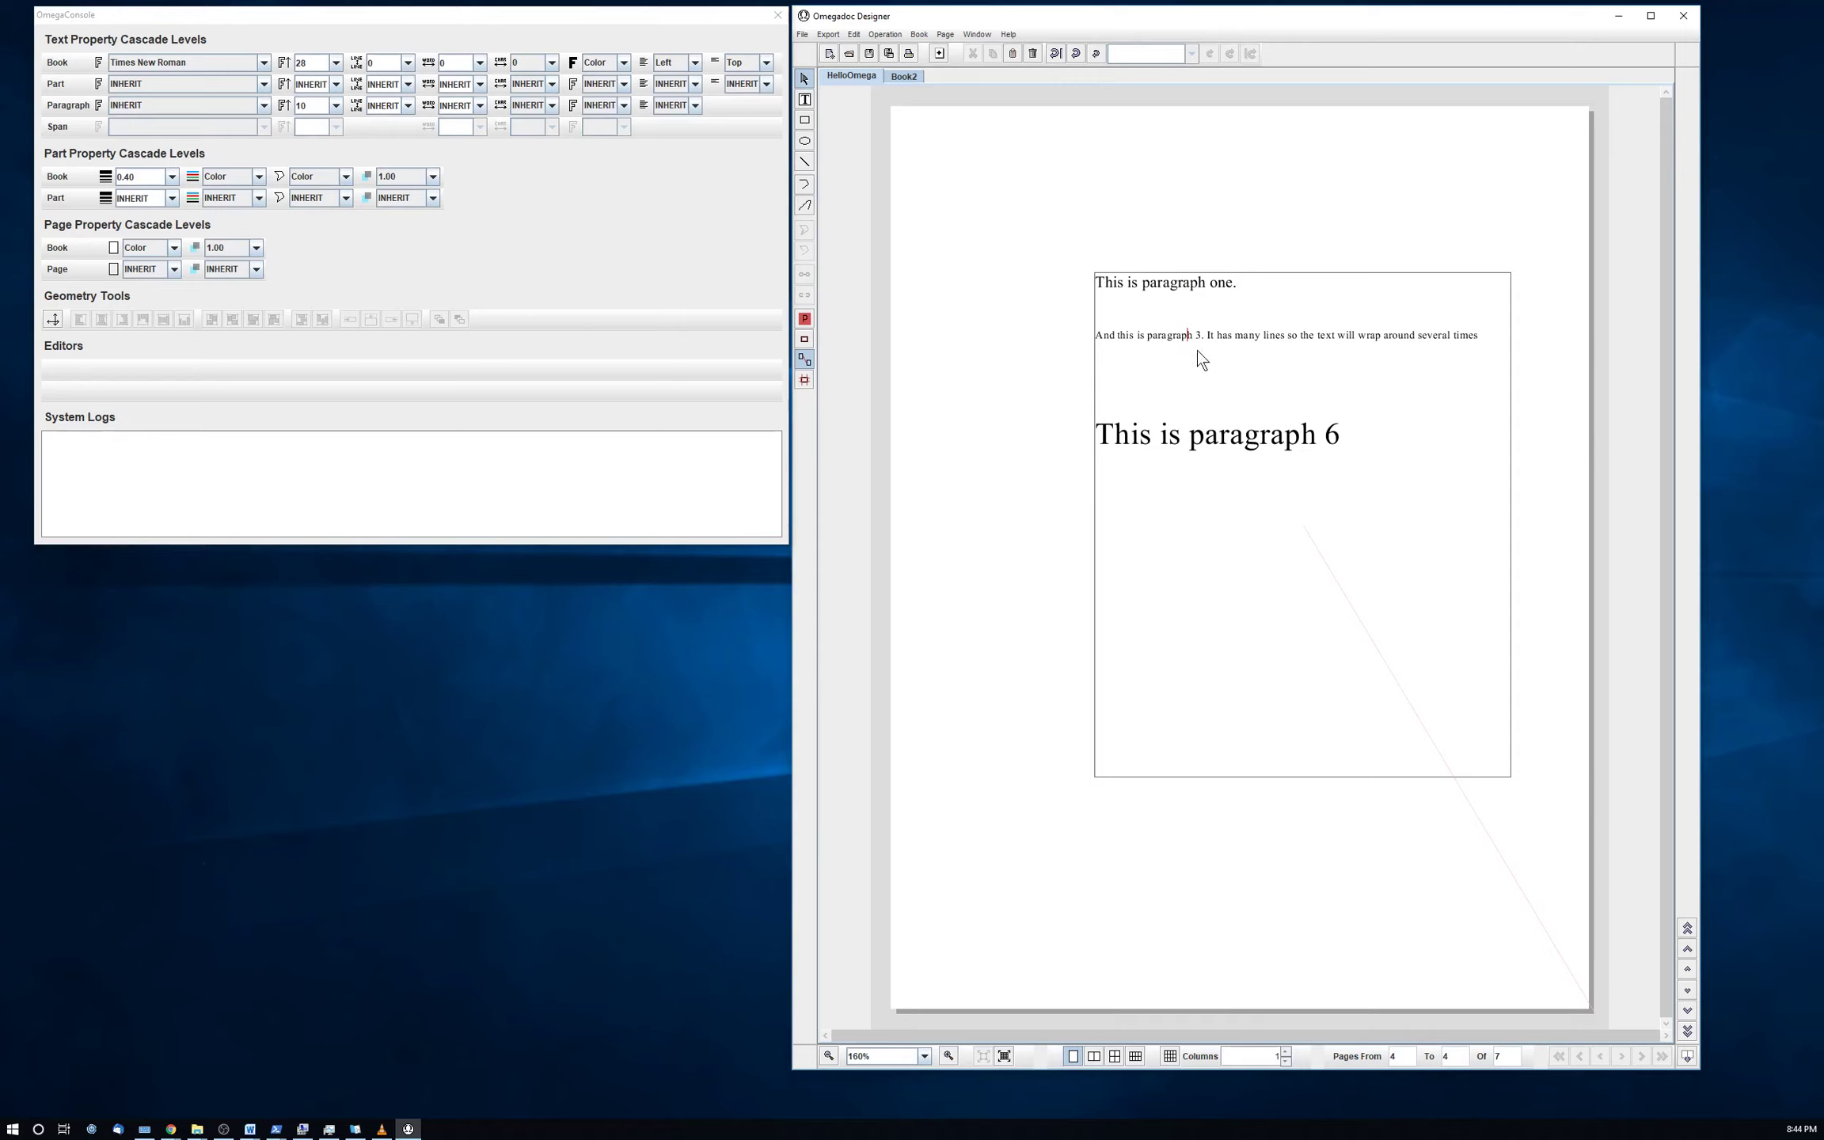
click(1219, 447)
- Set the Span-level font size of "aragraph 3. It has many lines so the text wi" within paragraph 3 to 42
click(1169, 338)
drag(1349, 334, 1348, 334)
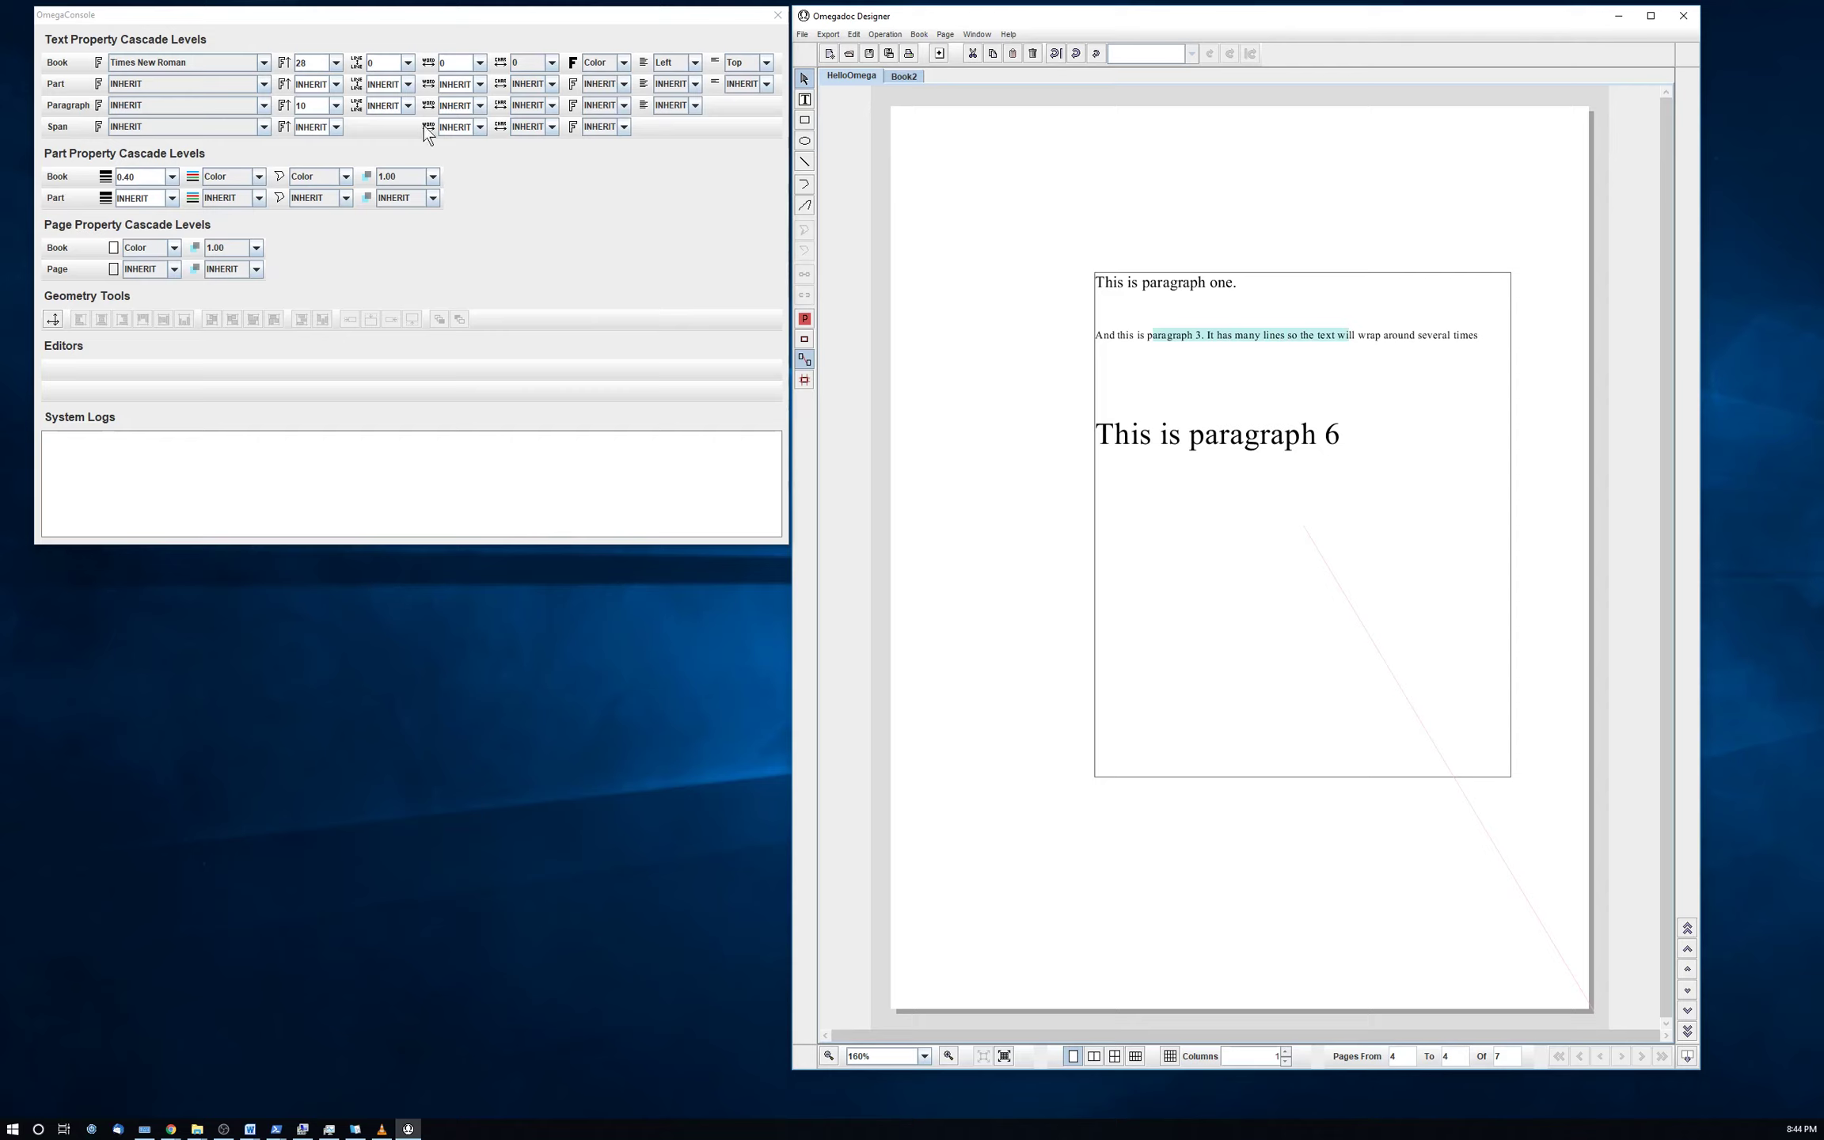
click(337, 127)
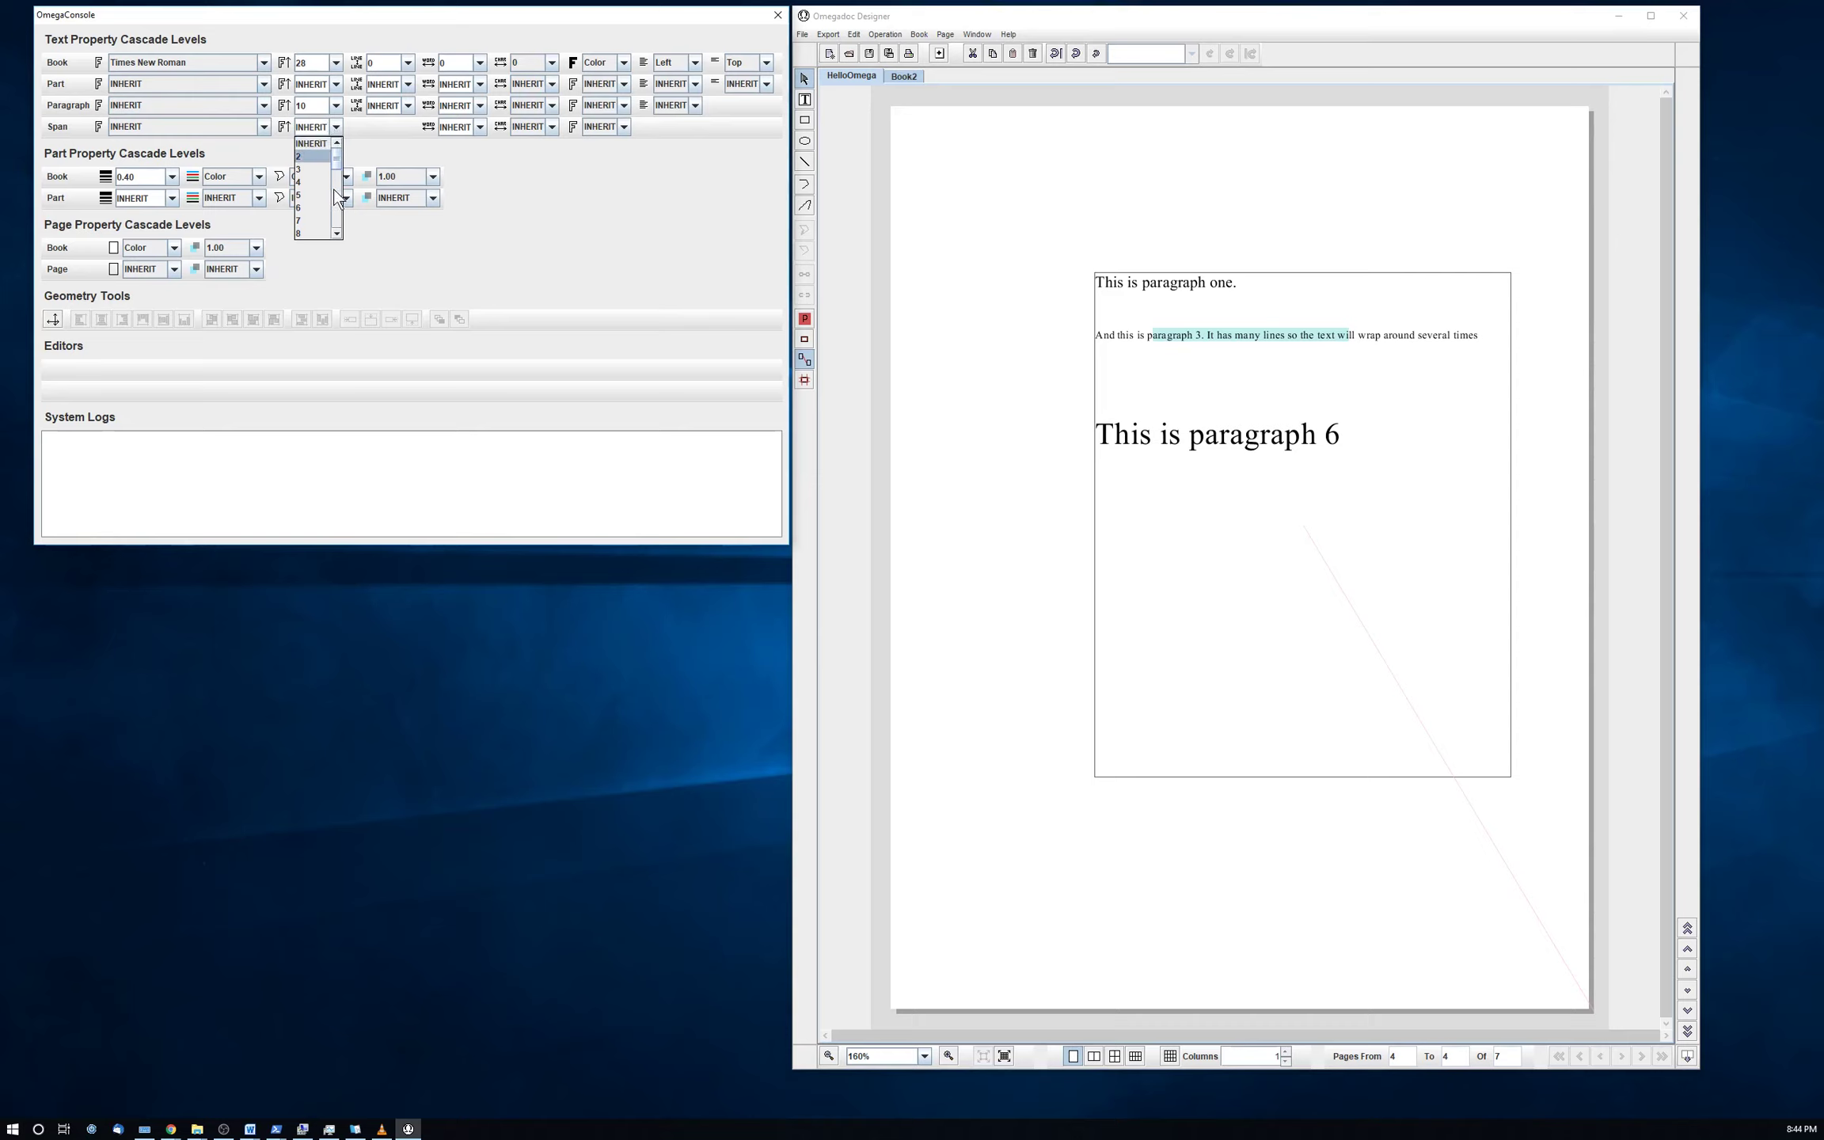
click(338, 210)
click(324, 232)
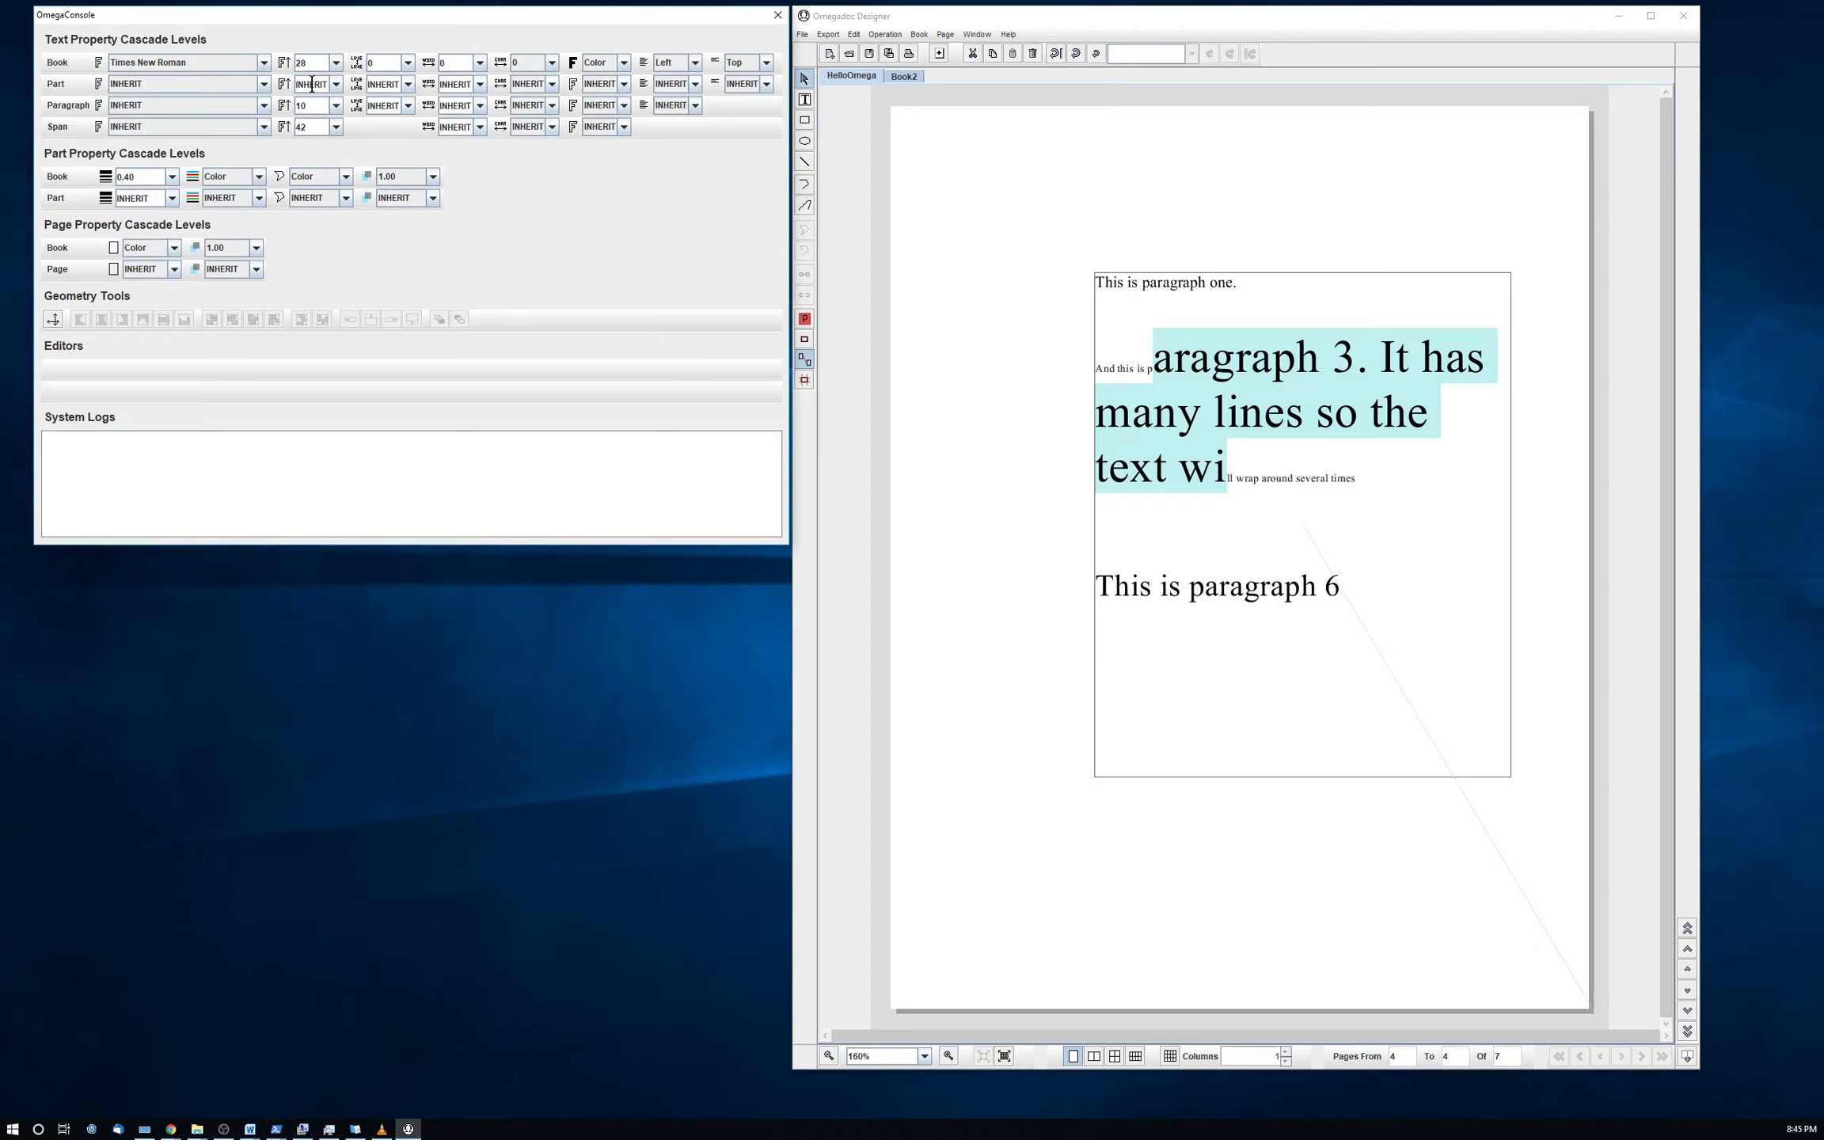
click(1074, 417)
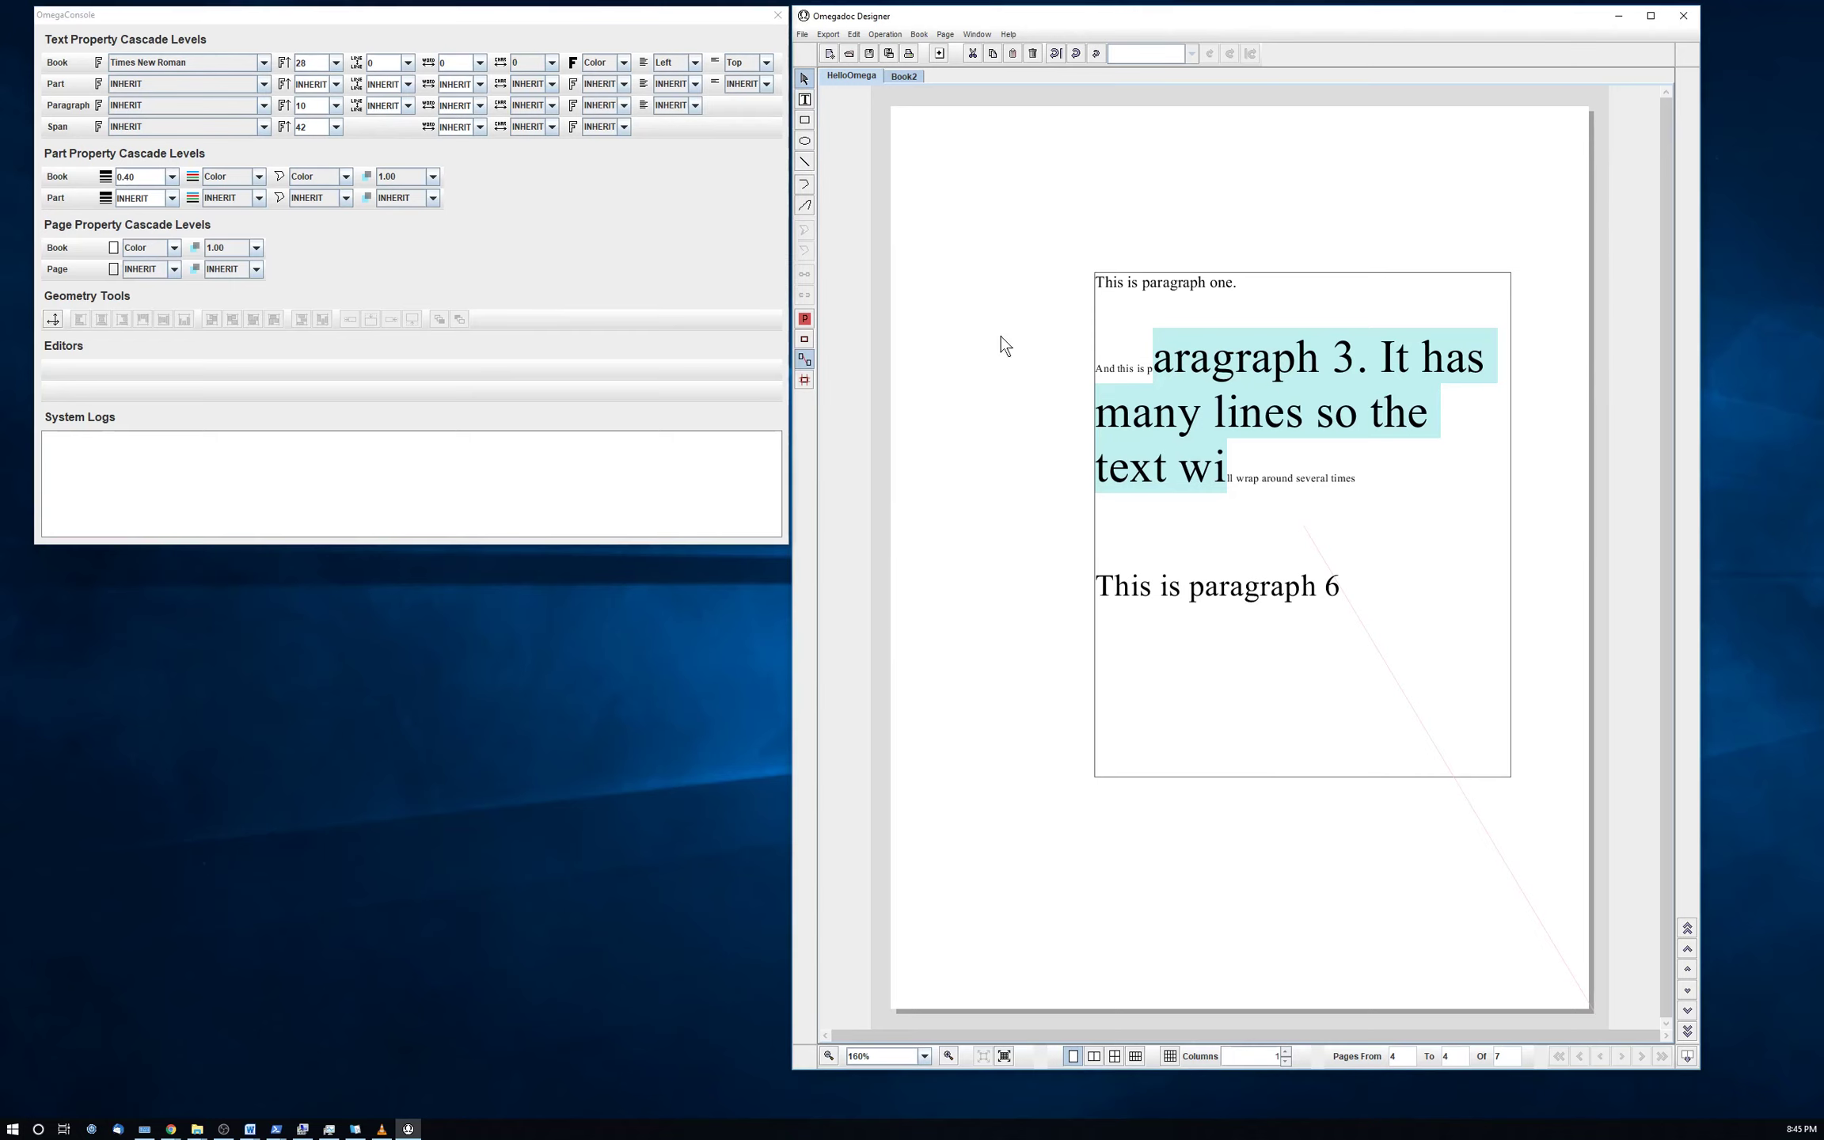
click(971, 266)
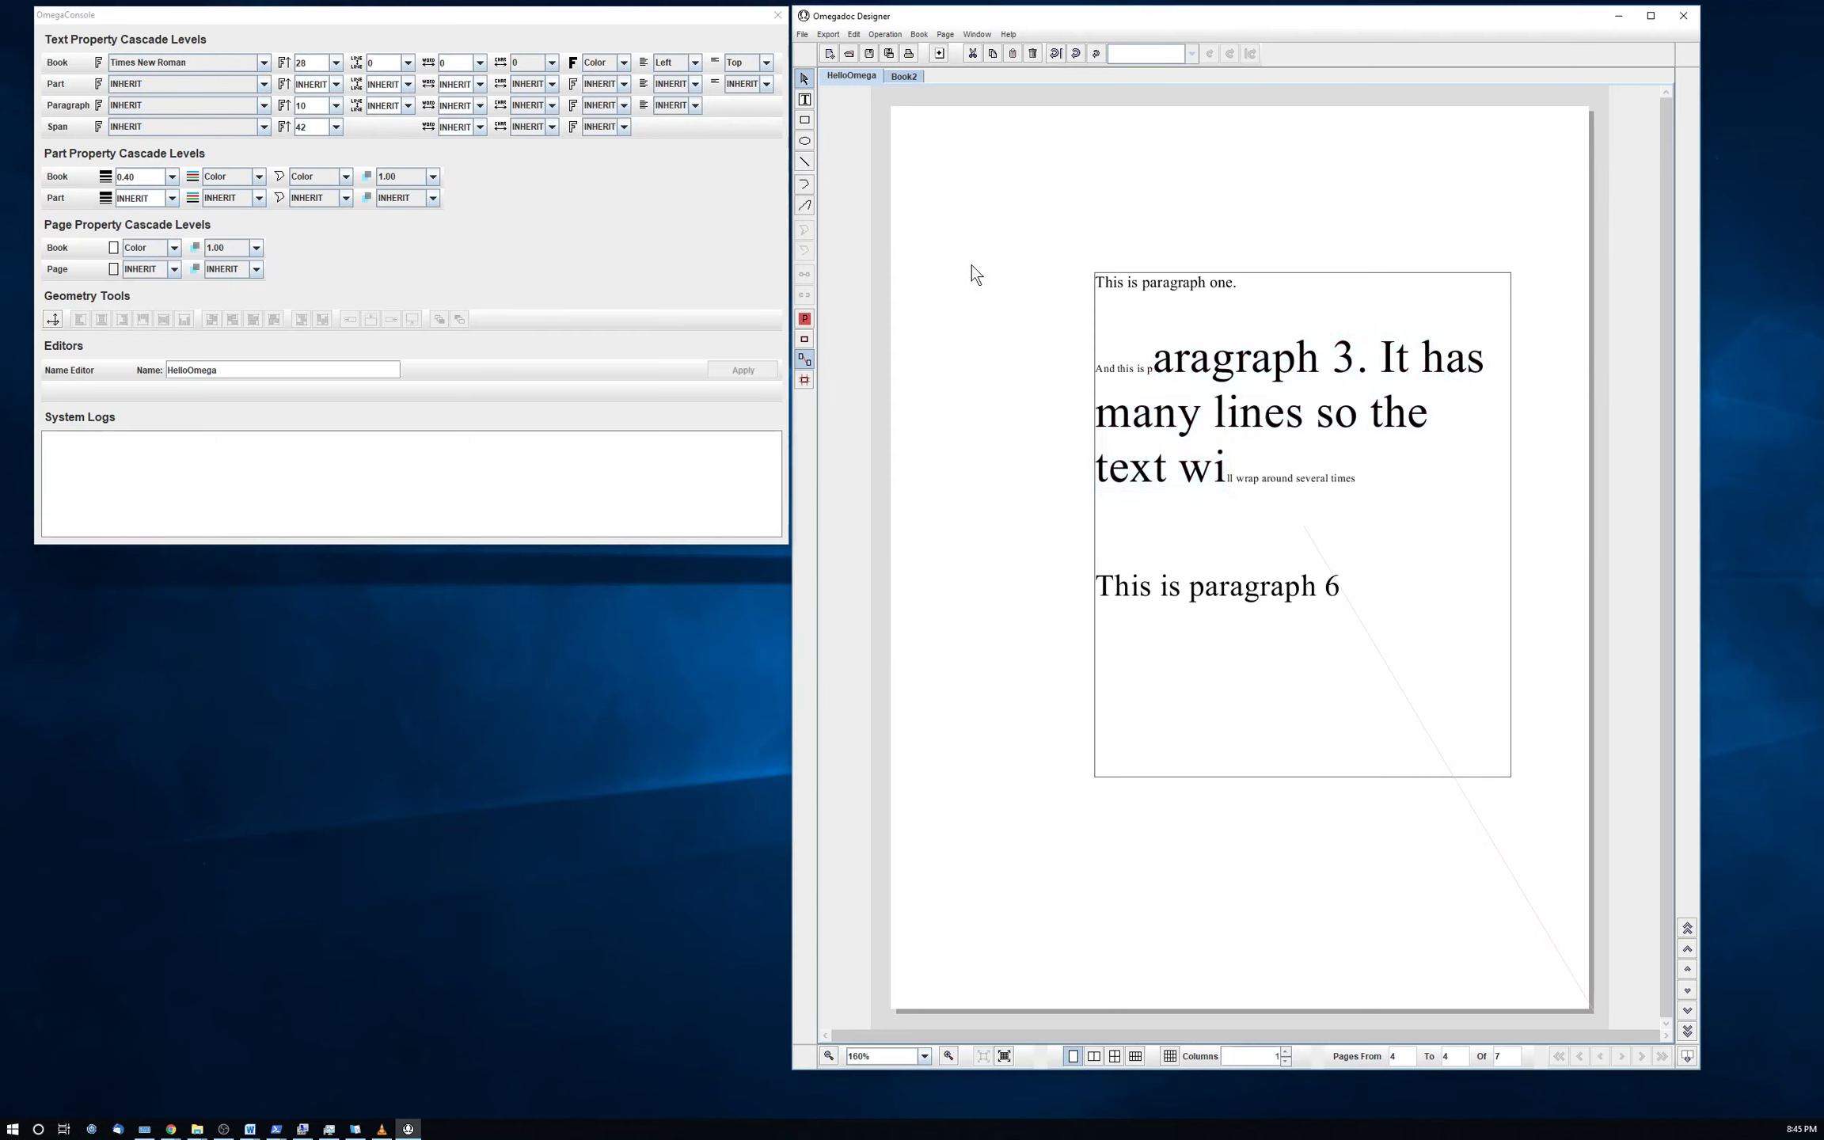
- Set the Part-level font size of the text frame on page 4 to 7
click(1121, 304)
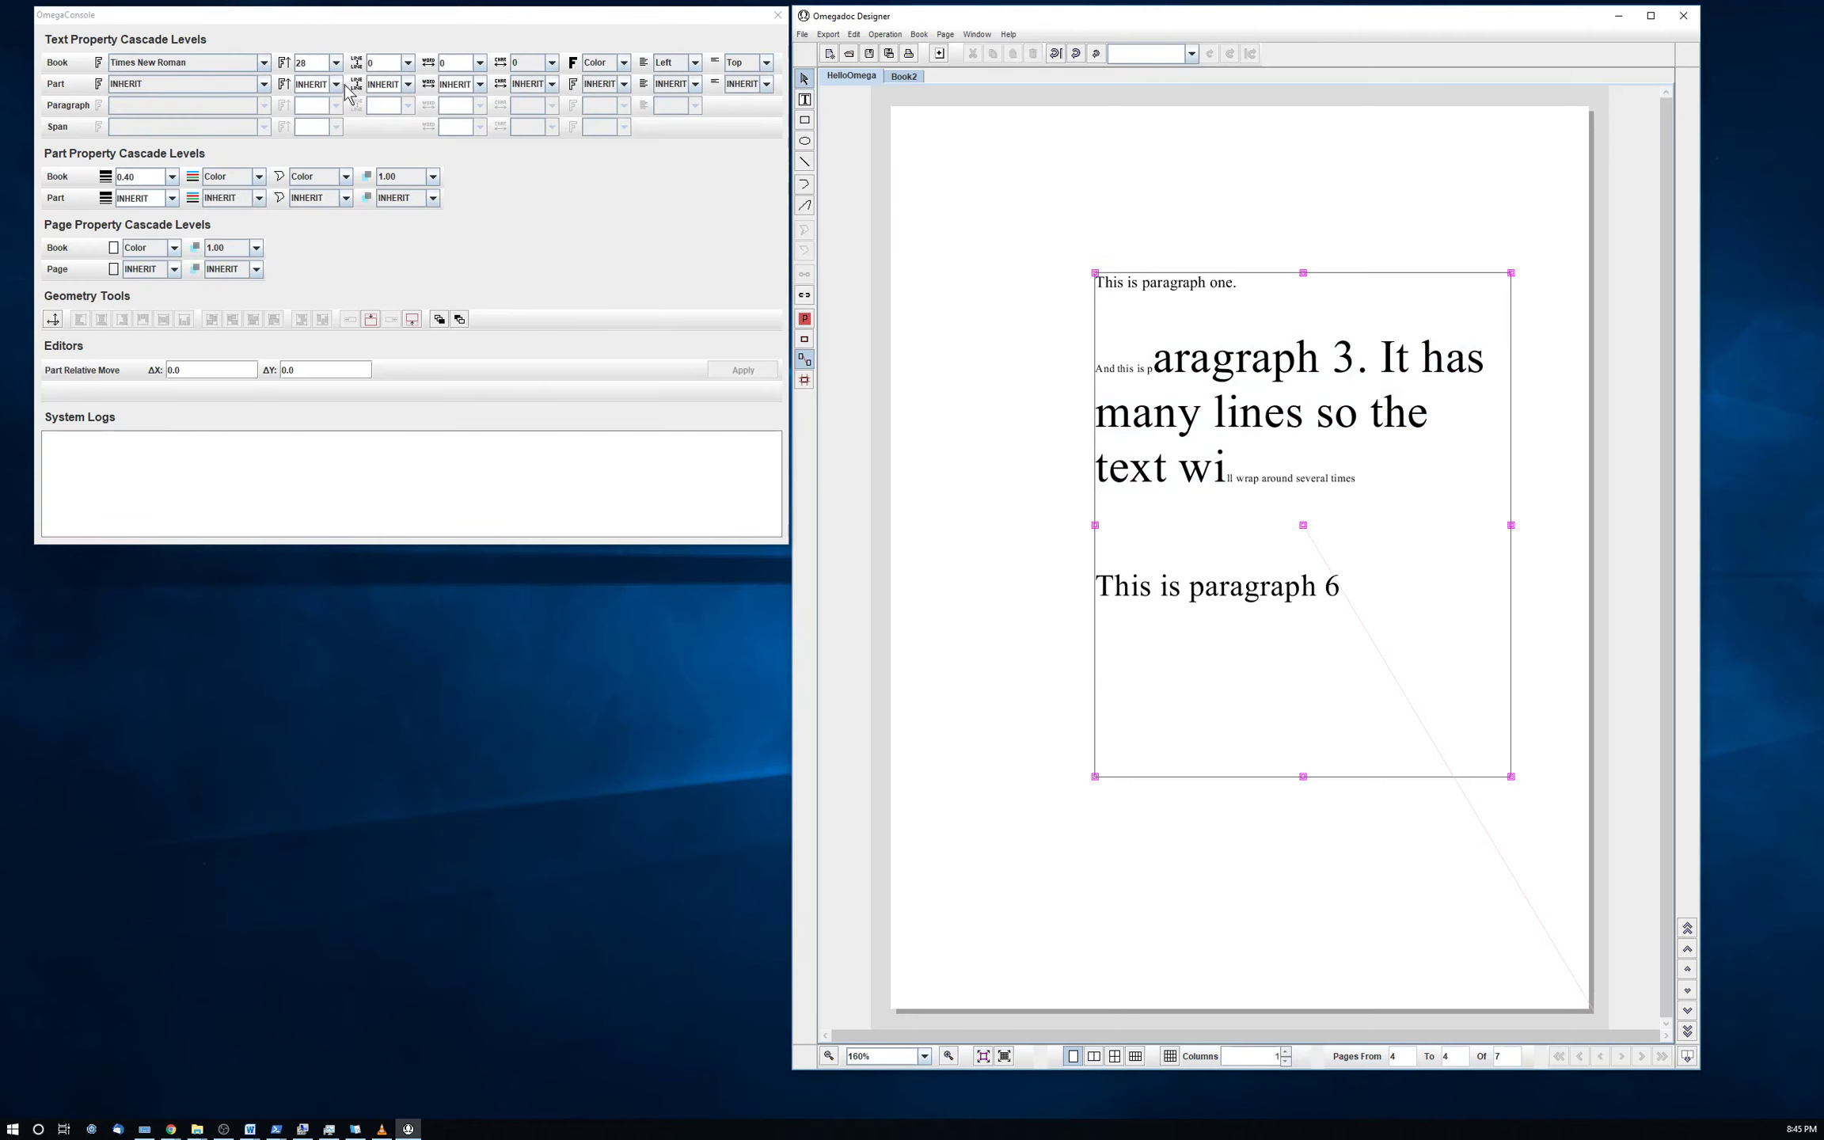
click(338, 84)
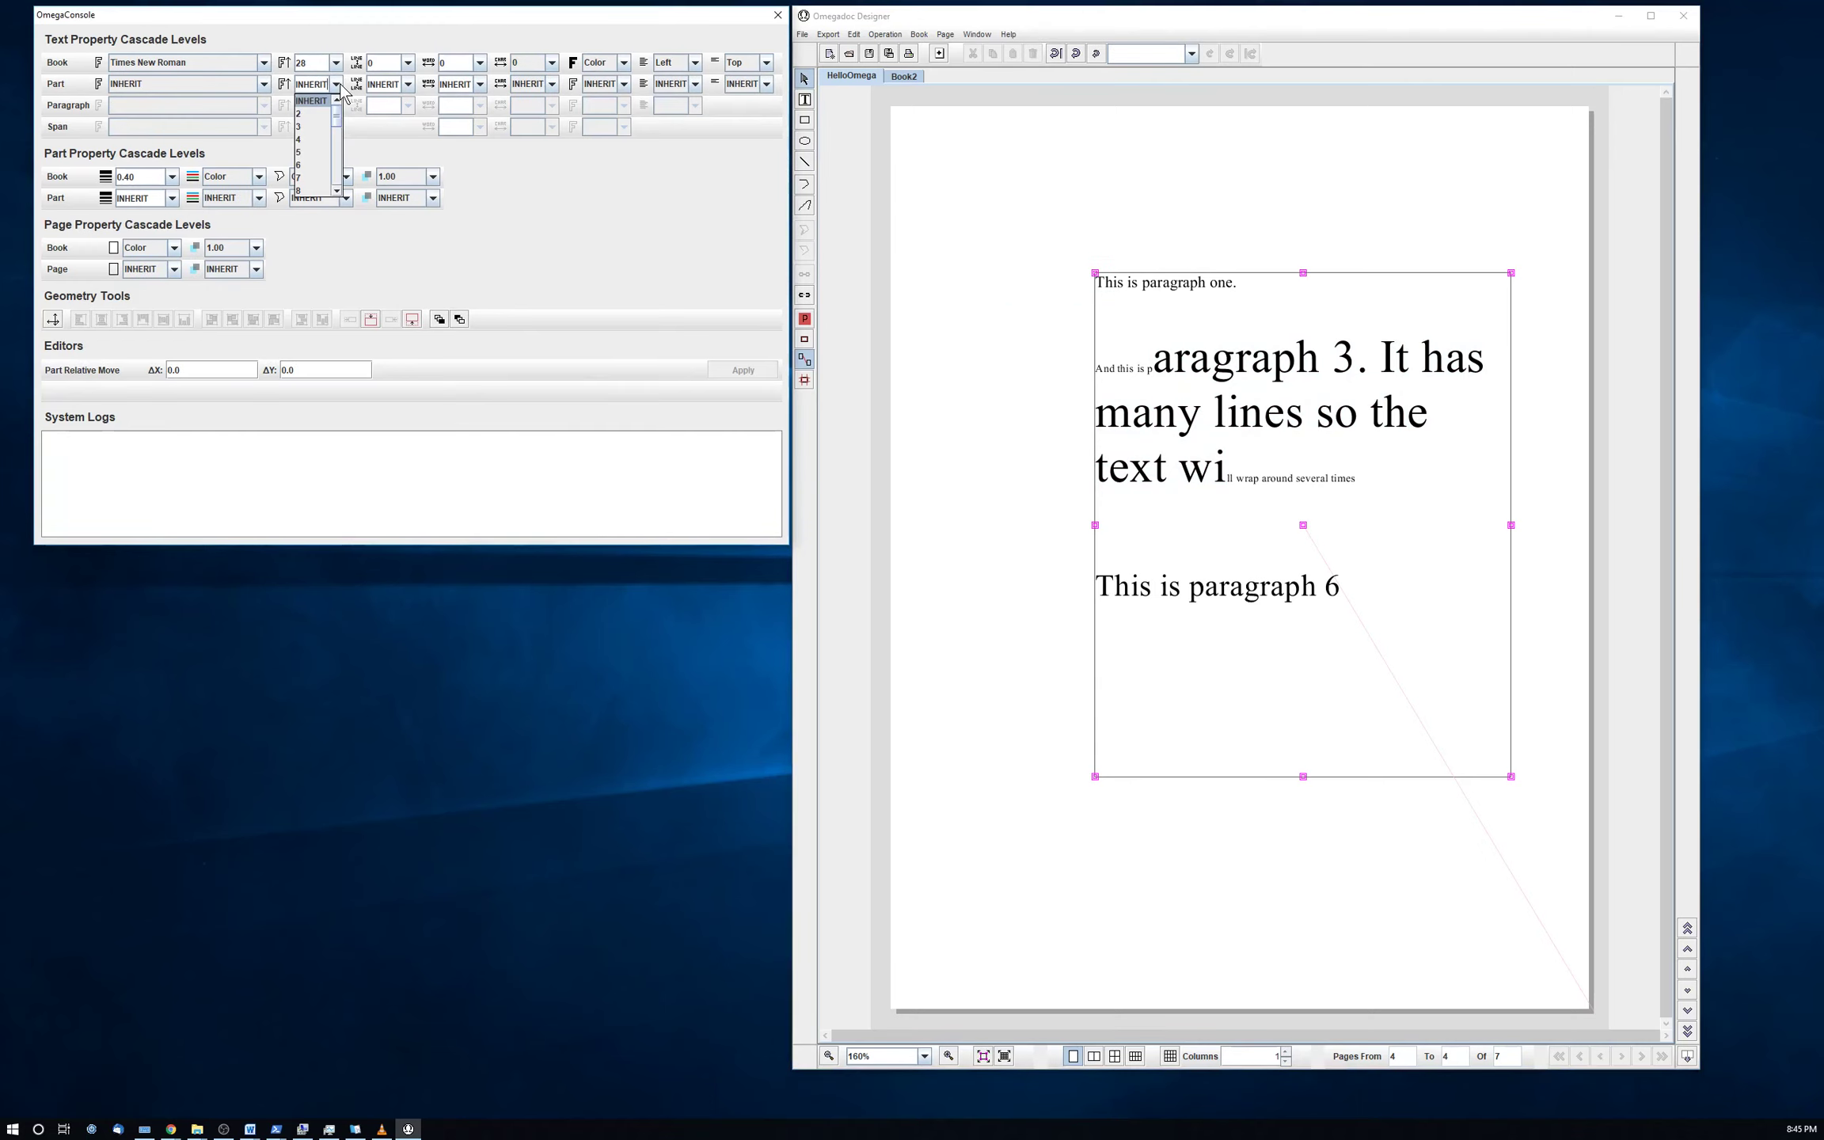
click(315, 177)
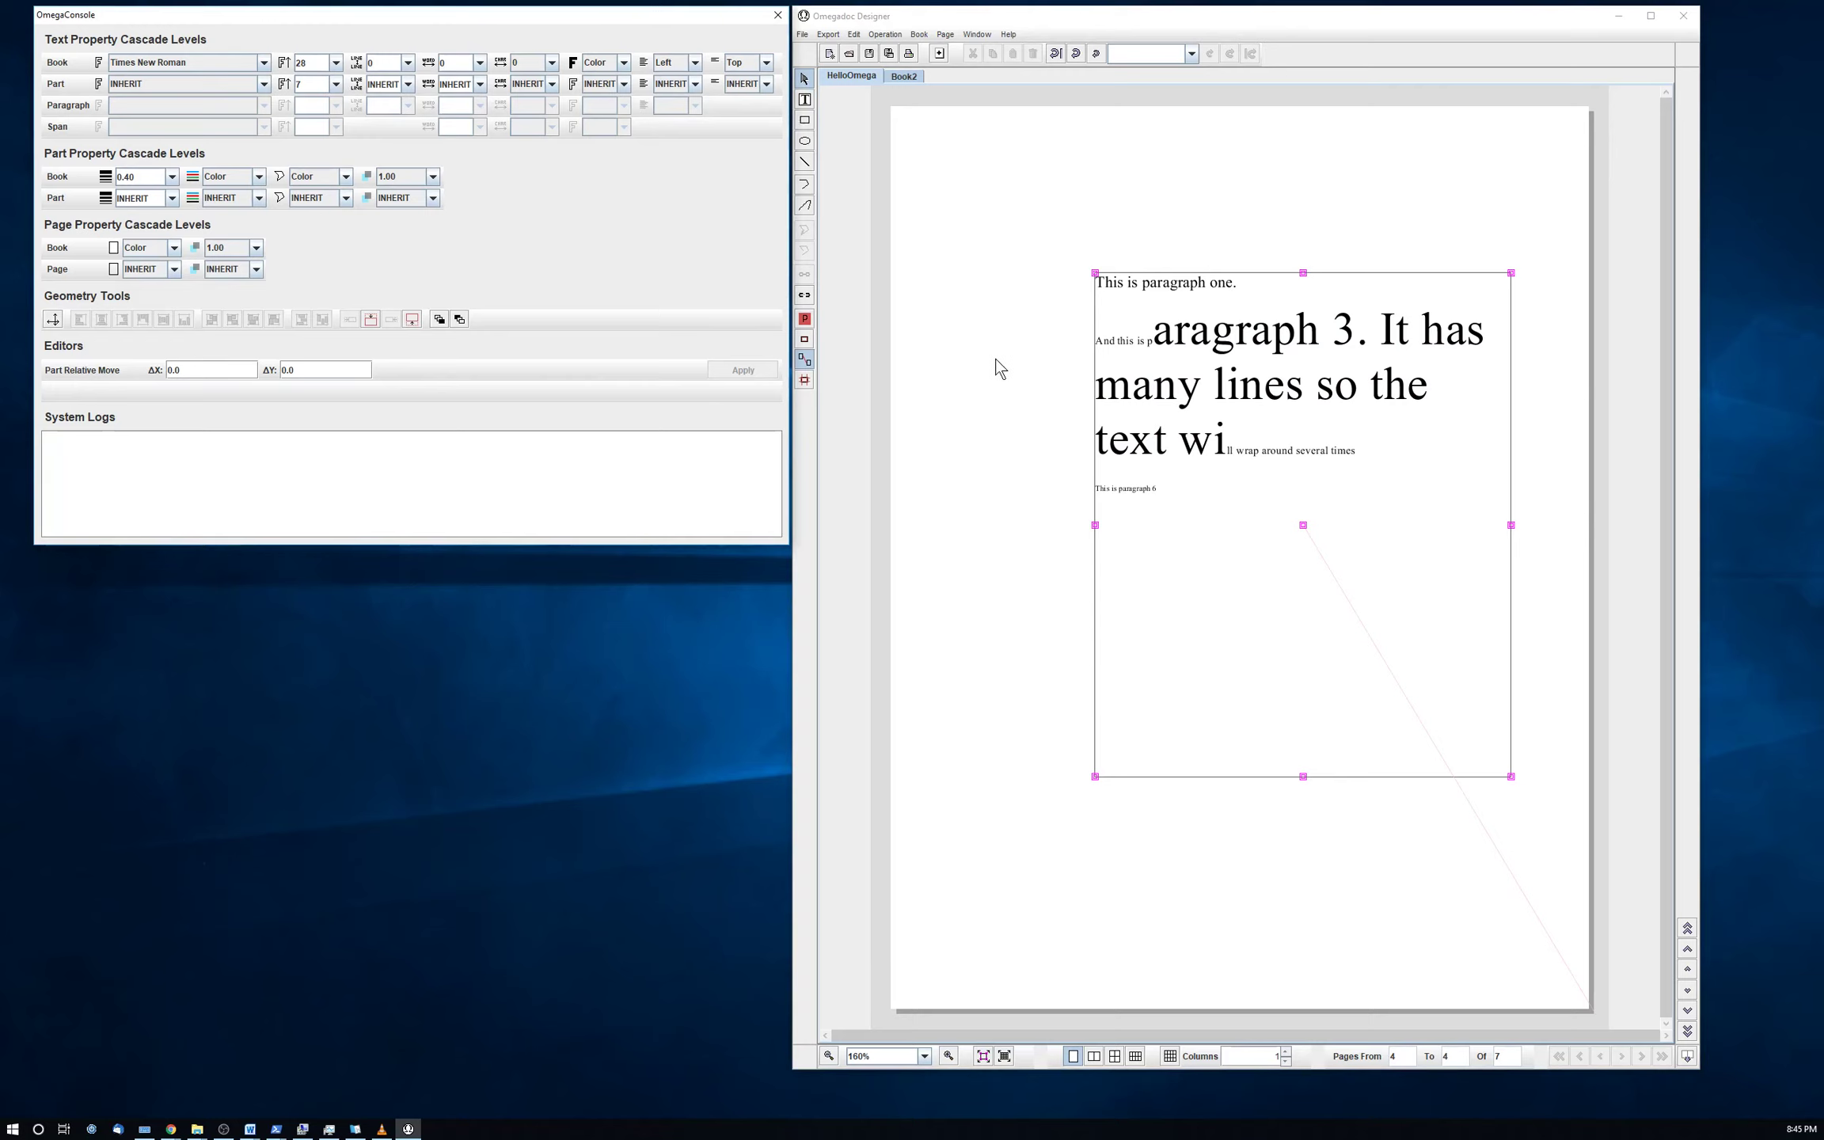
click(986, 475)
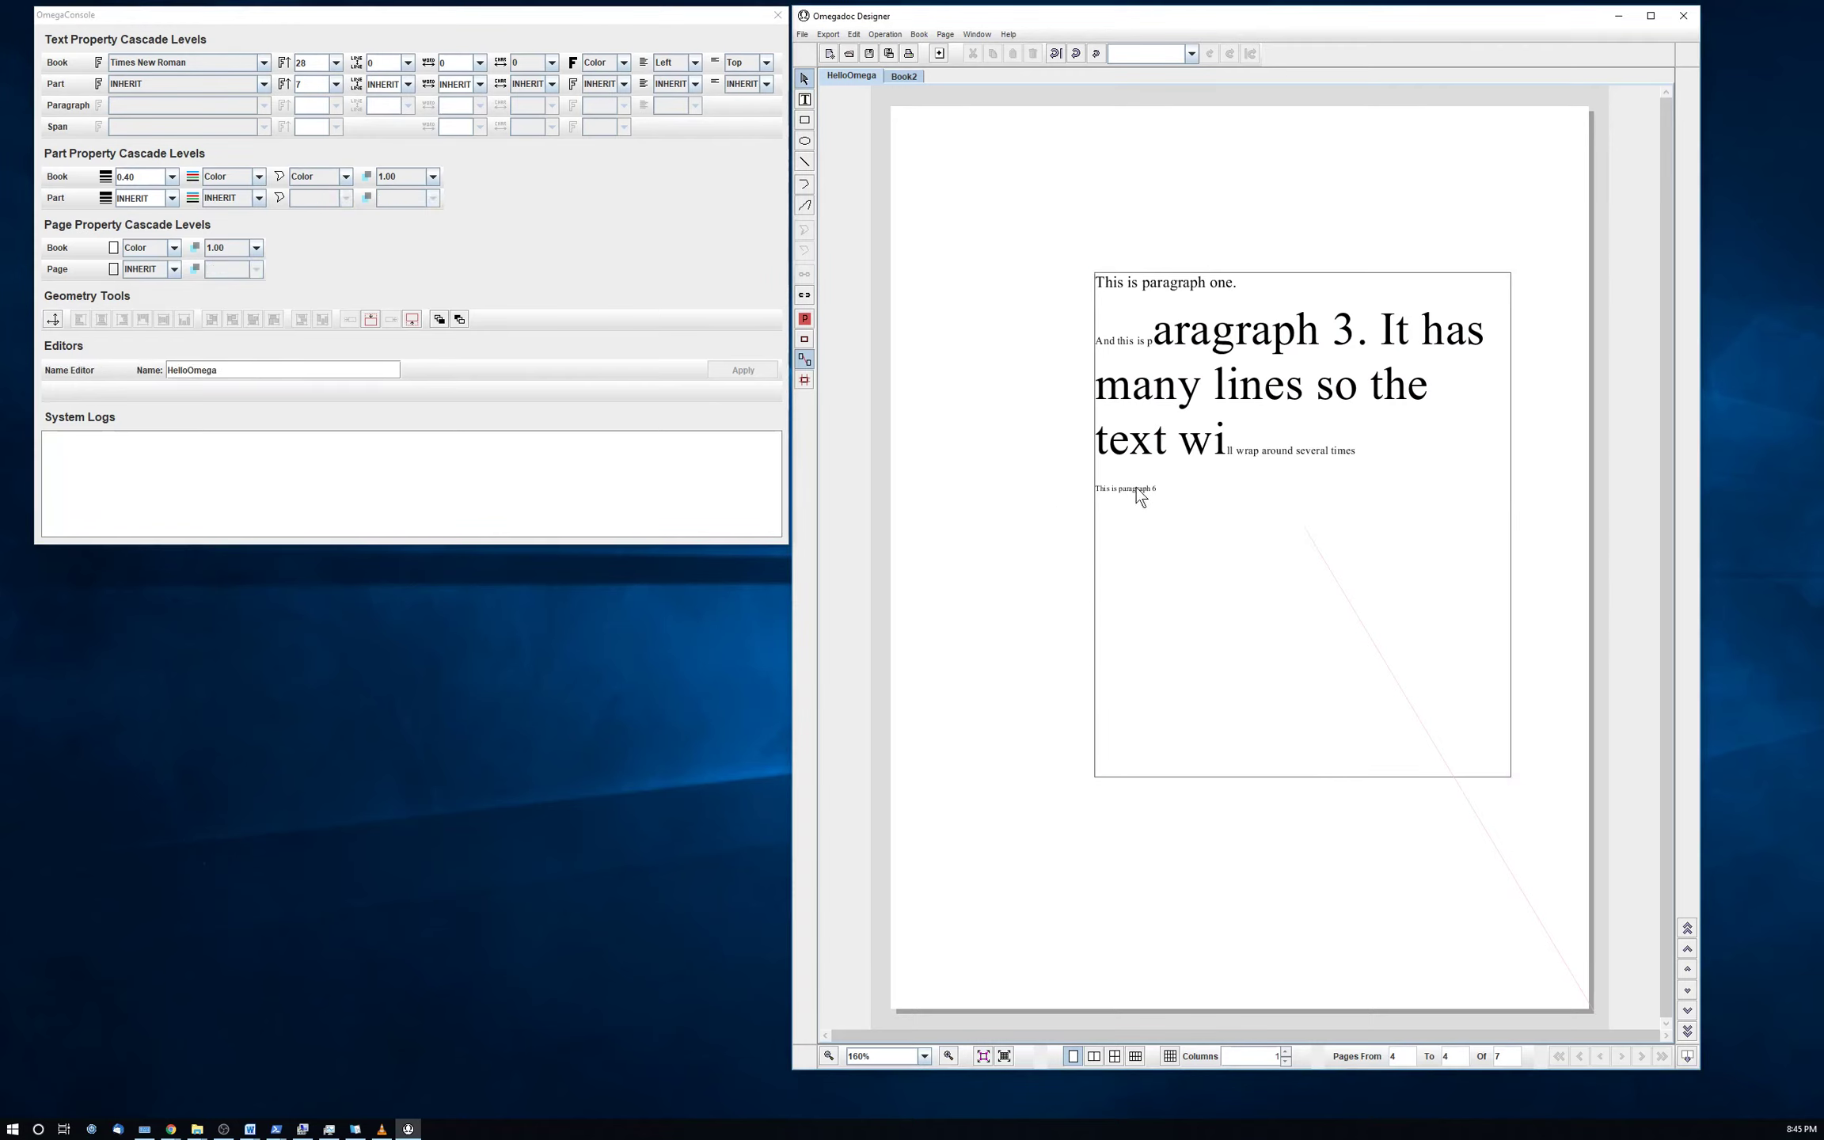
- Check the cascade-level text properties of paragraph 6, paragraph 3 and the enlarged letters "agra" within paragraph 3
click(1136, 489)
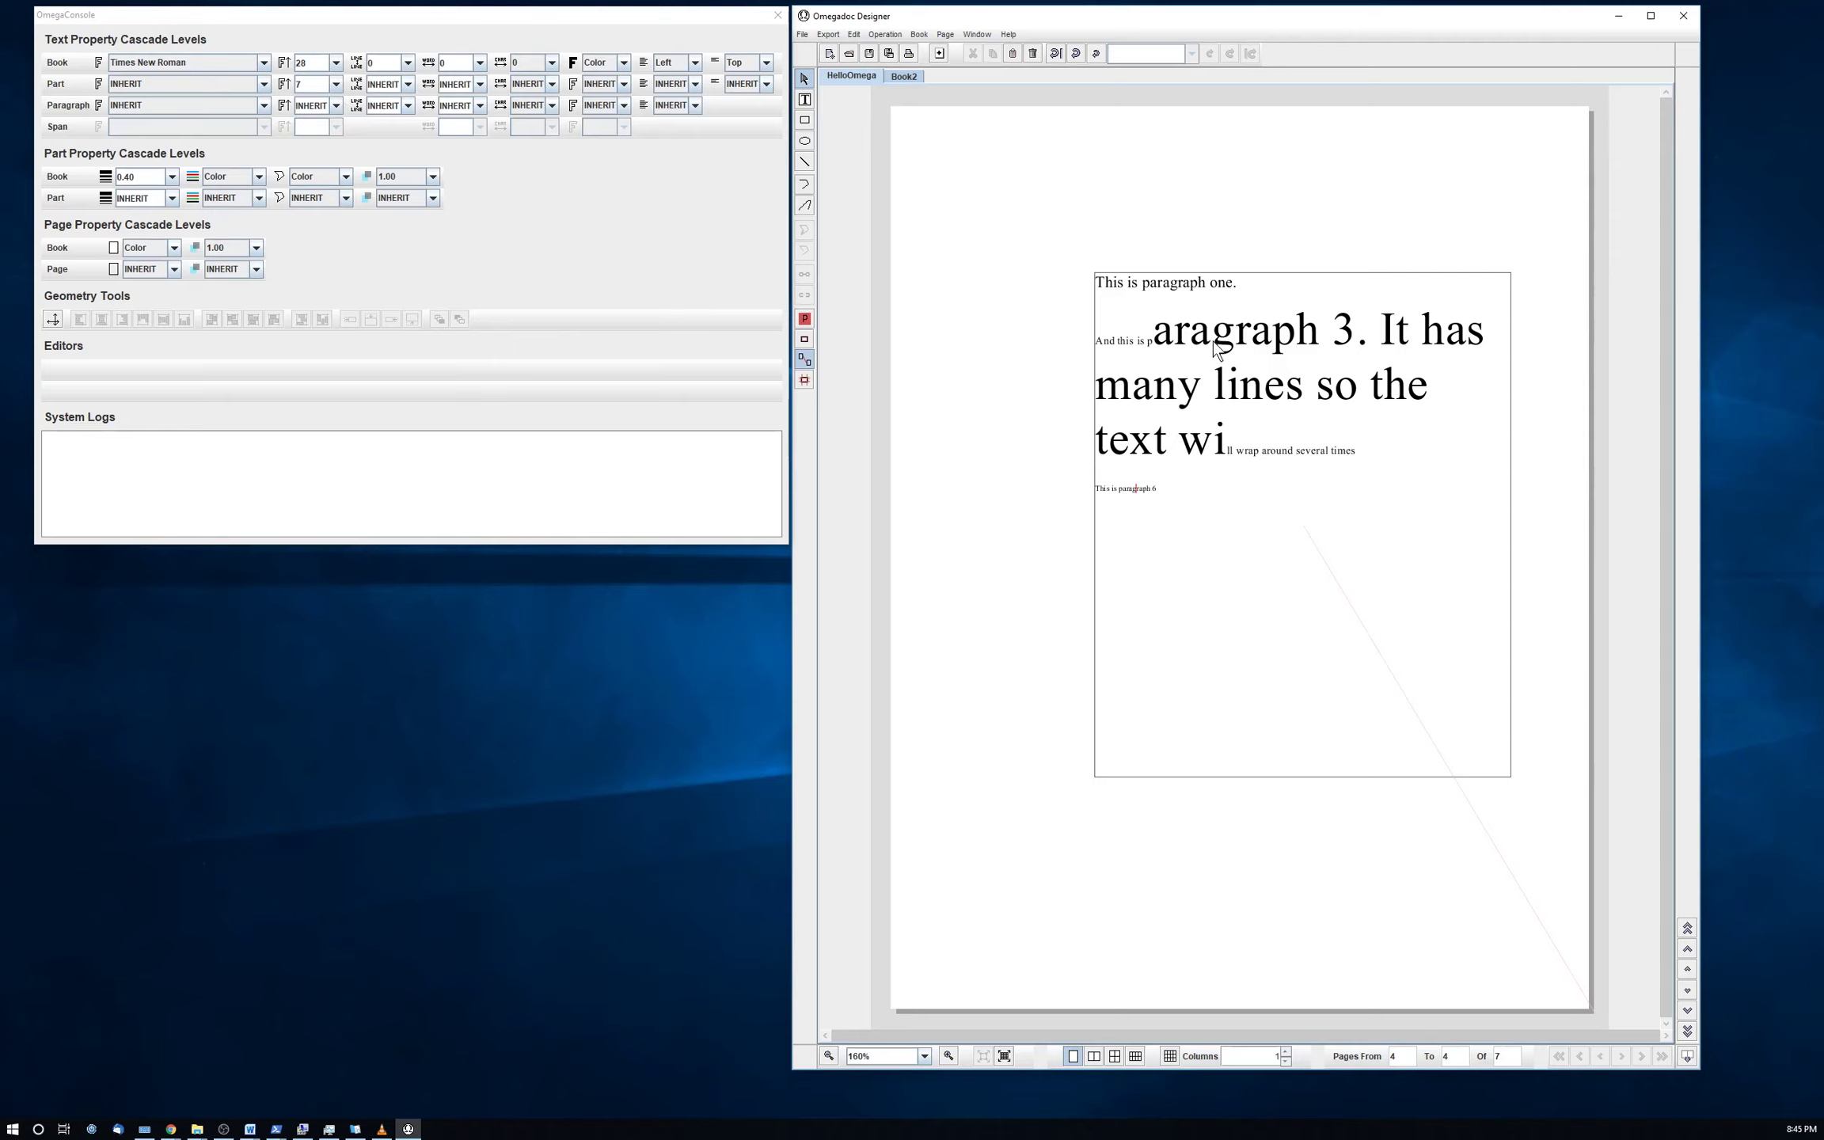
click(1233, 339)
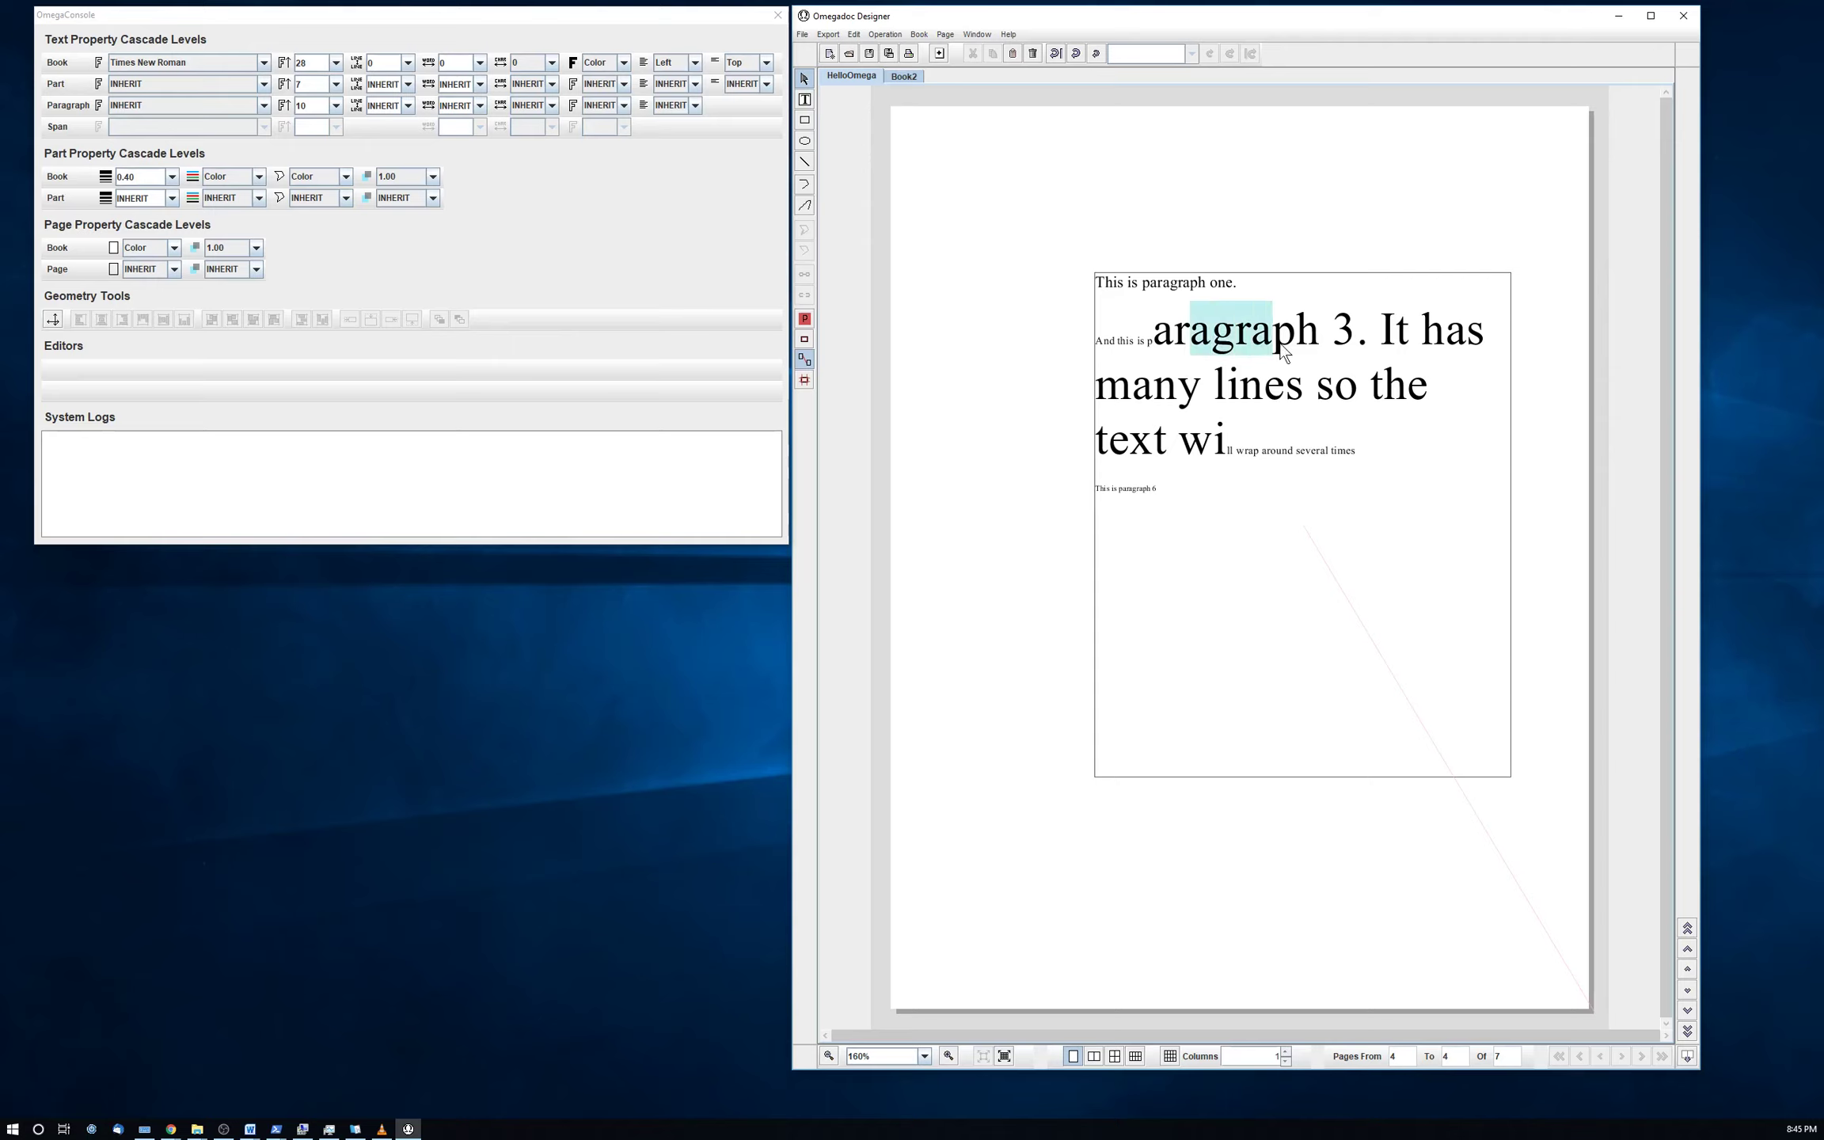
drag(1282, 352, 1282, 352)
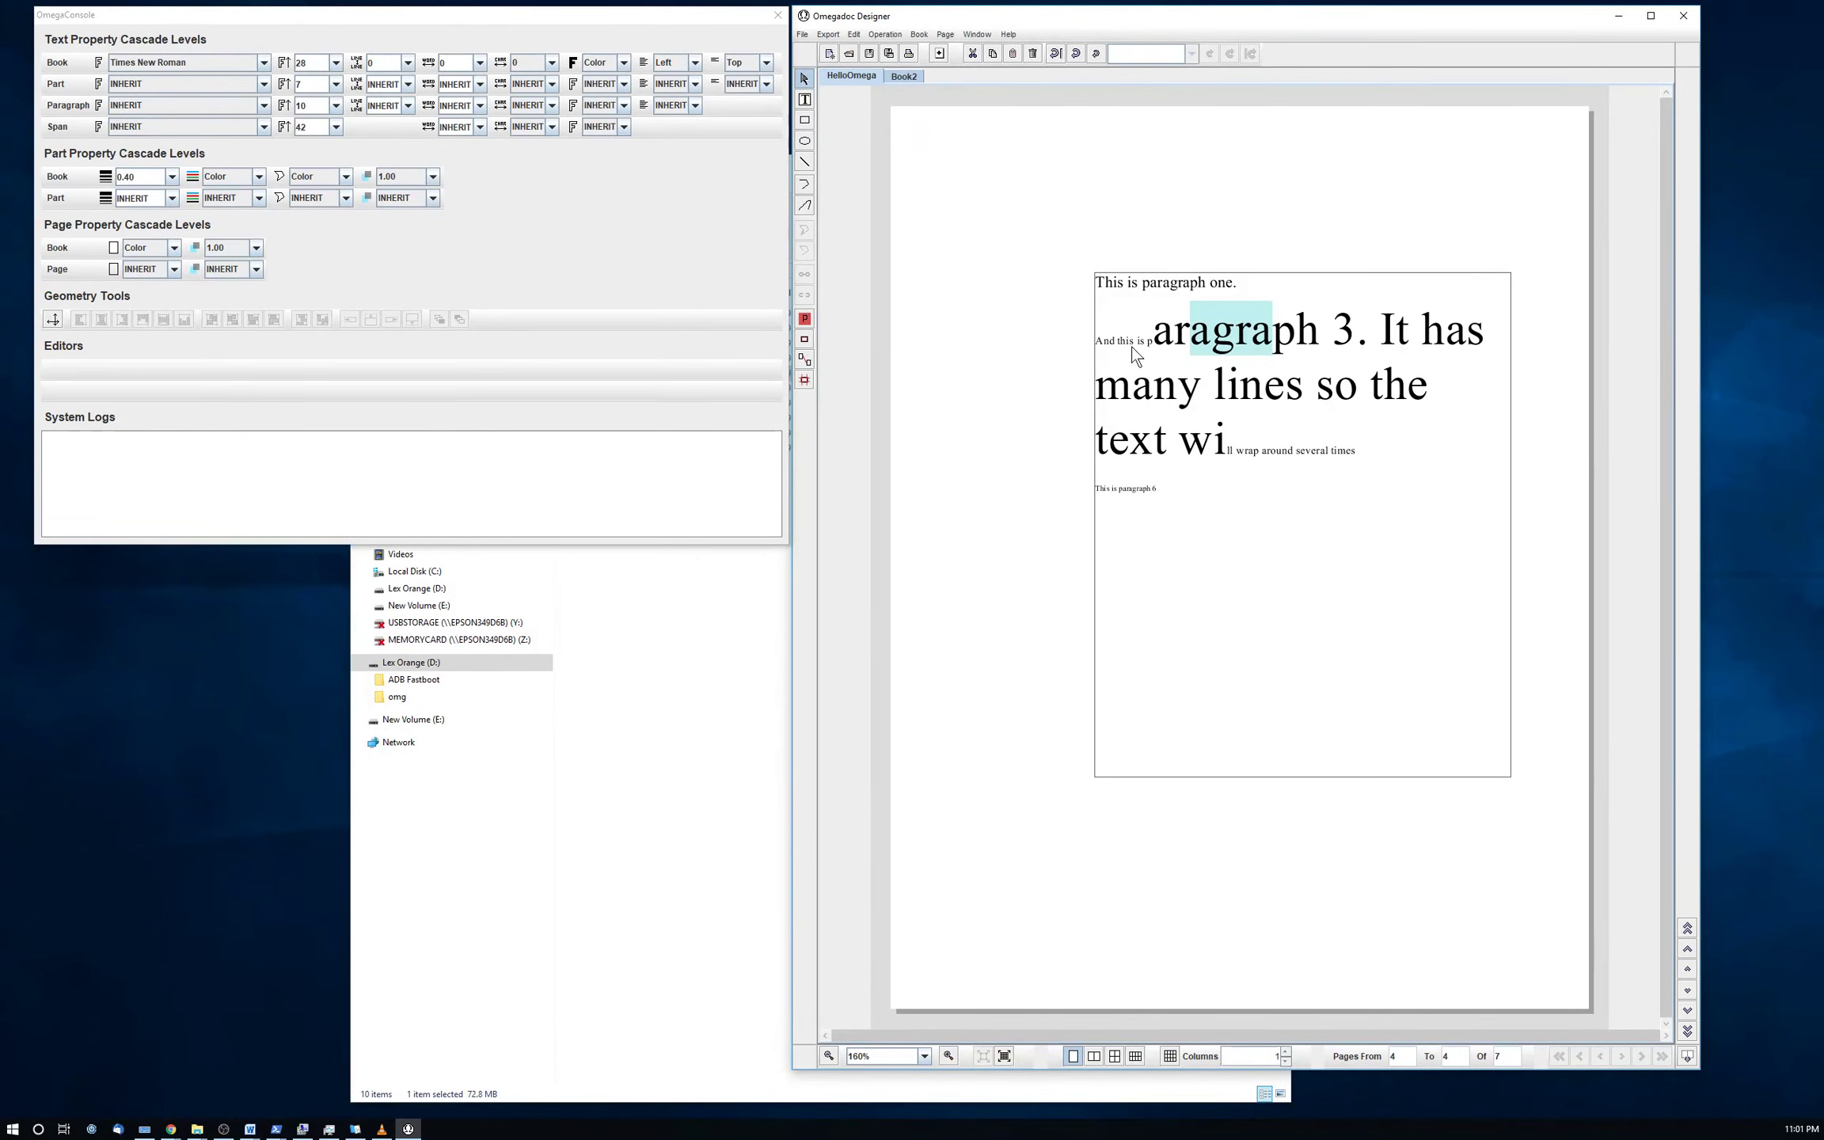
- Set the Span-level font of "s is para" in paragraph 3 to Arial Black and the paragraph's line spacing to -2
drag(1132, 346, 1202, 346)
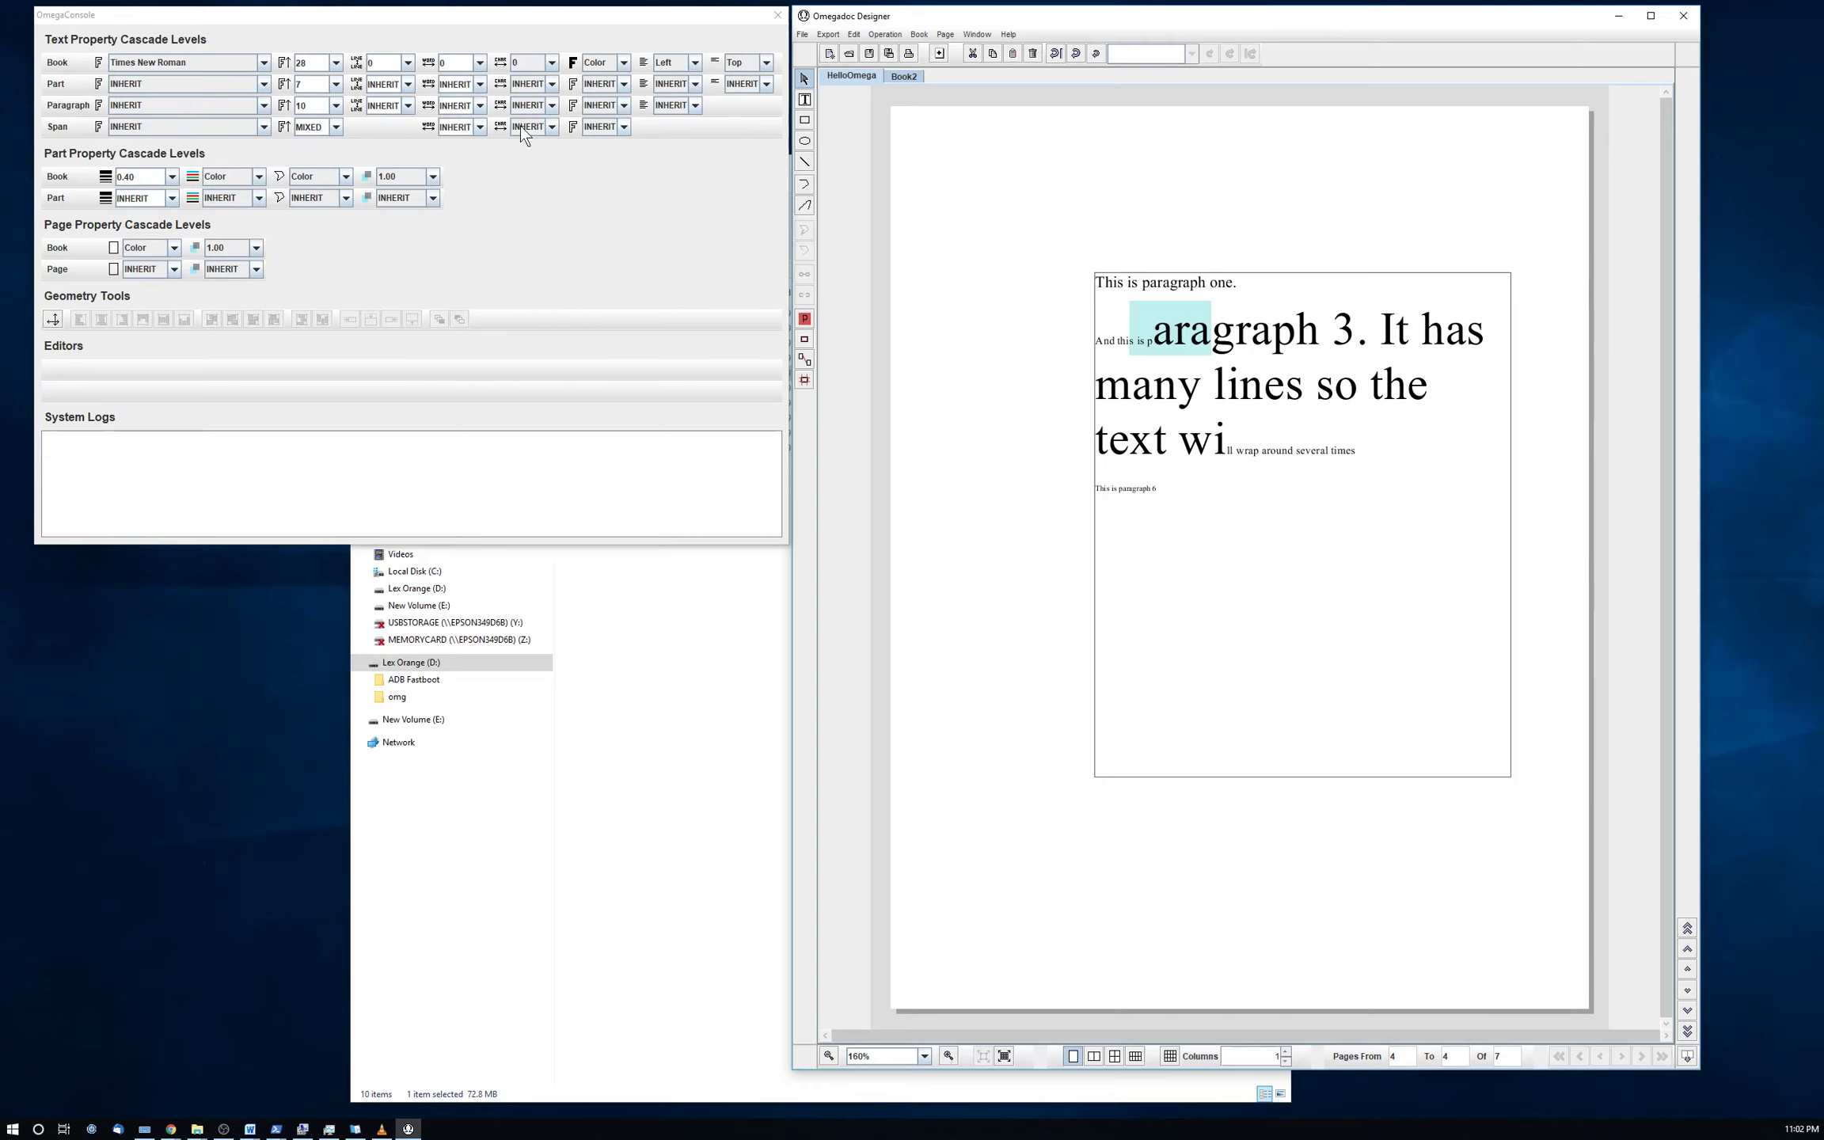
click(262, 128)
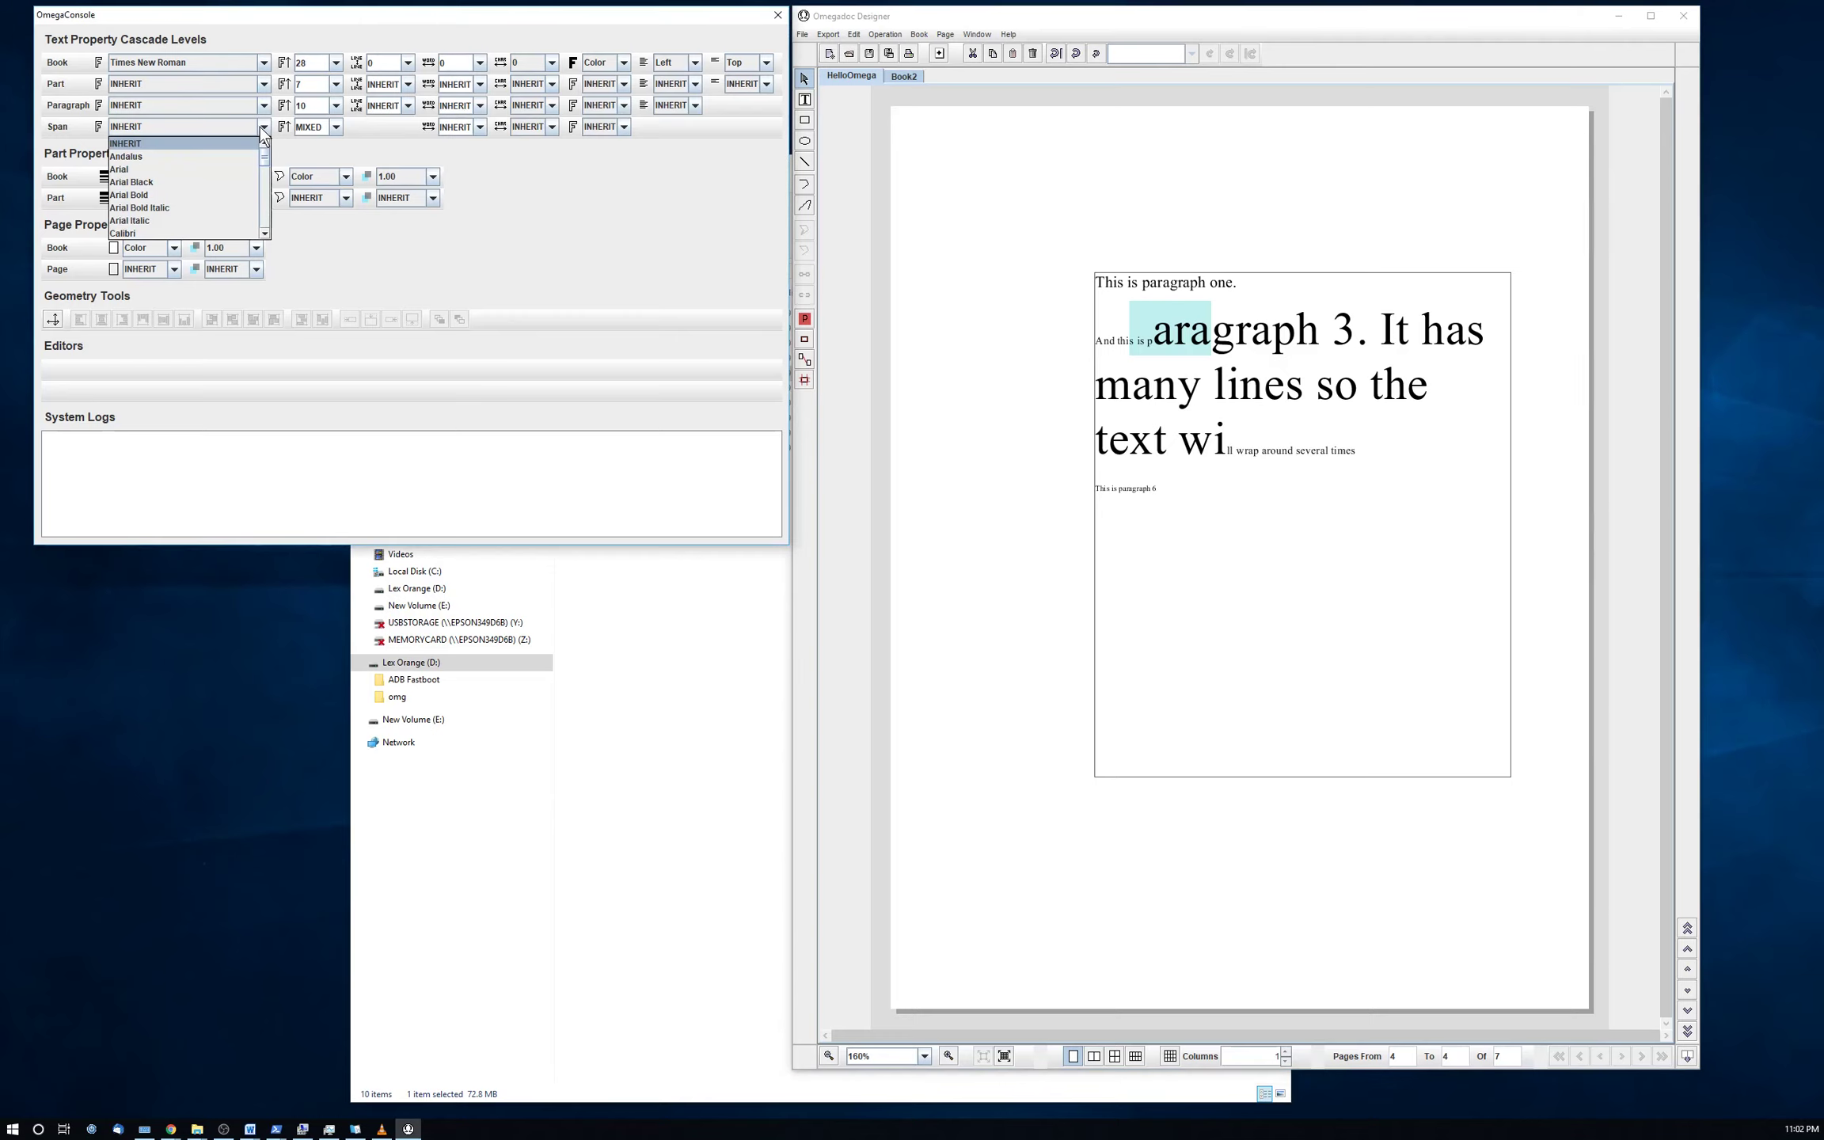
click(228, 182)
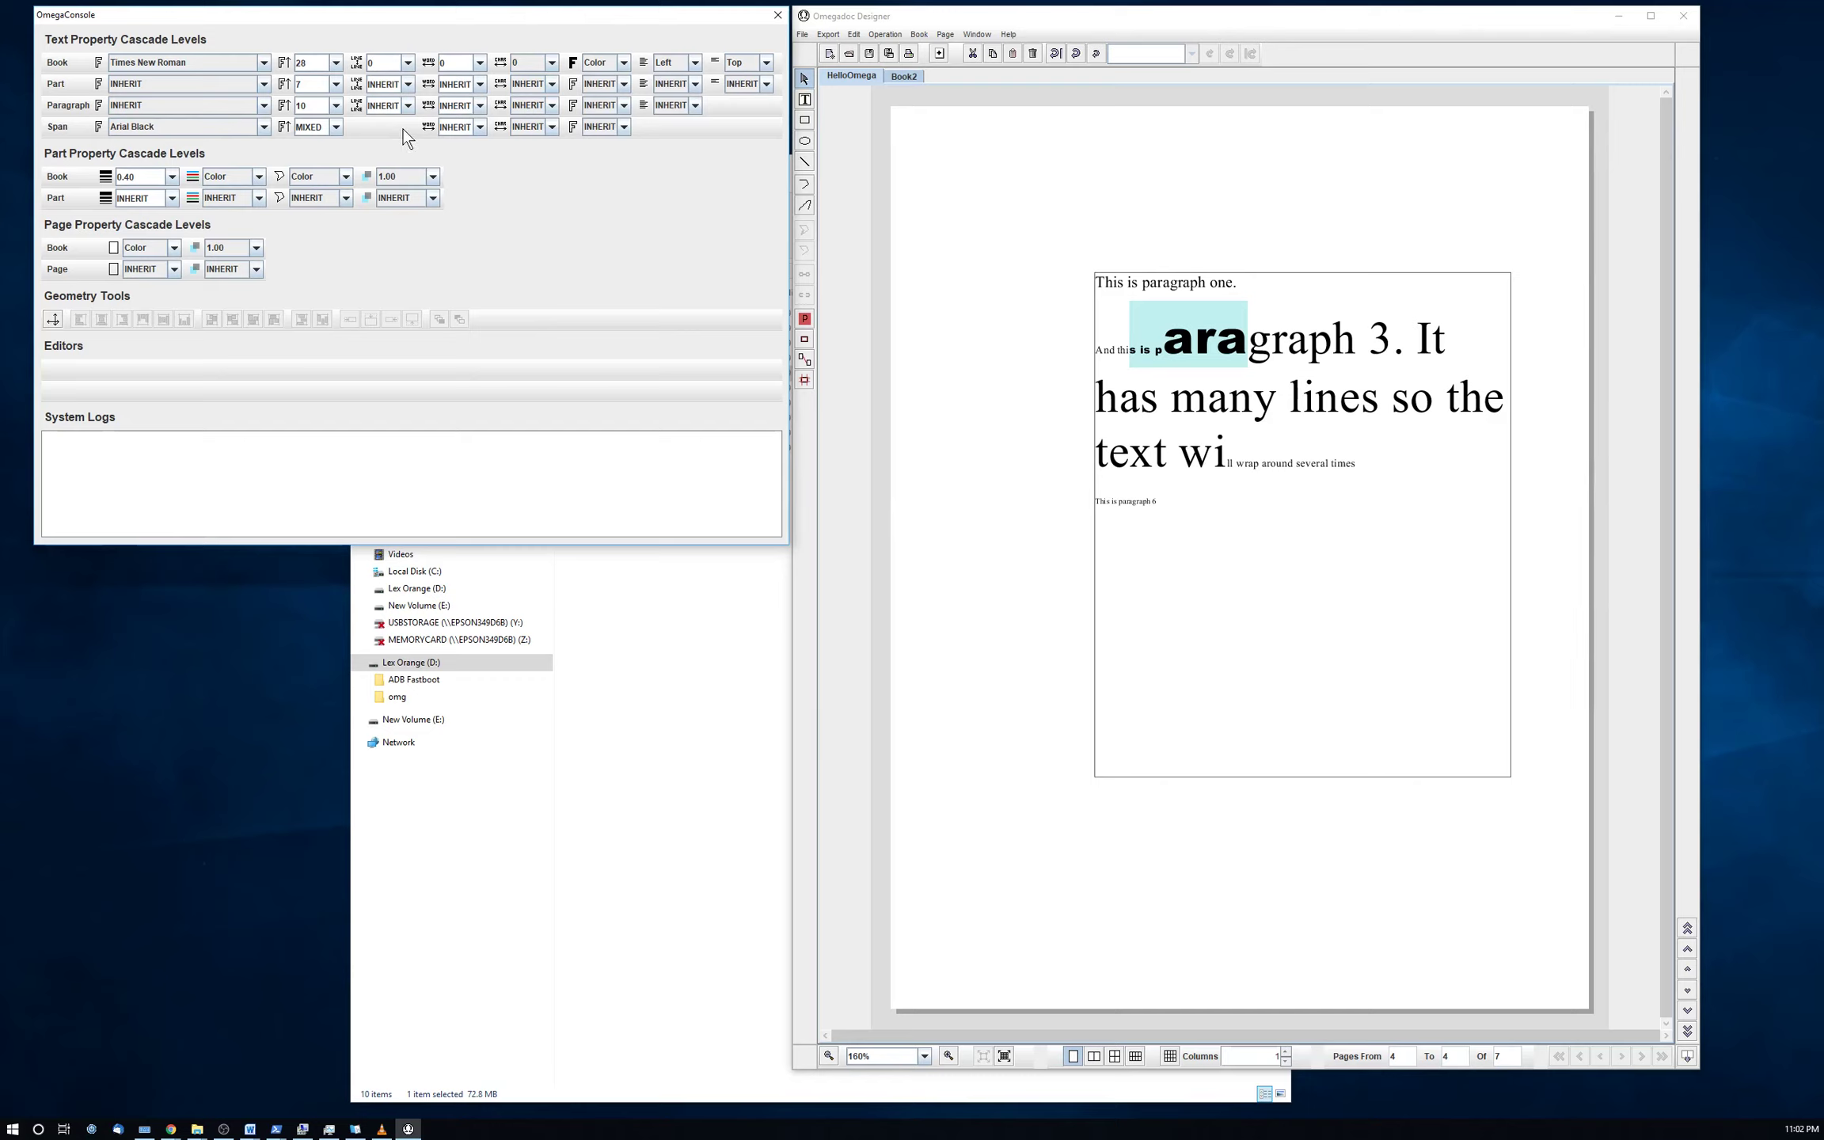
click(409, 107)
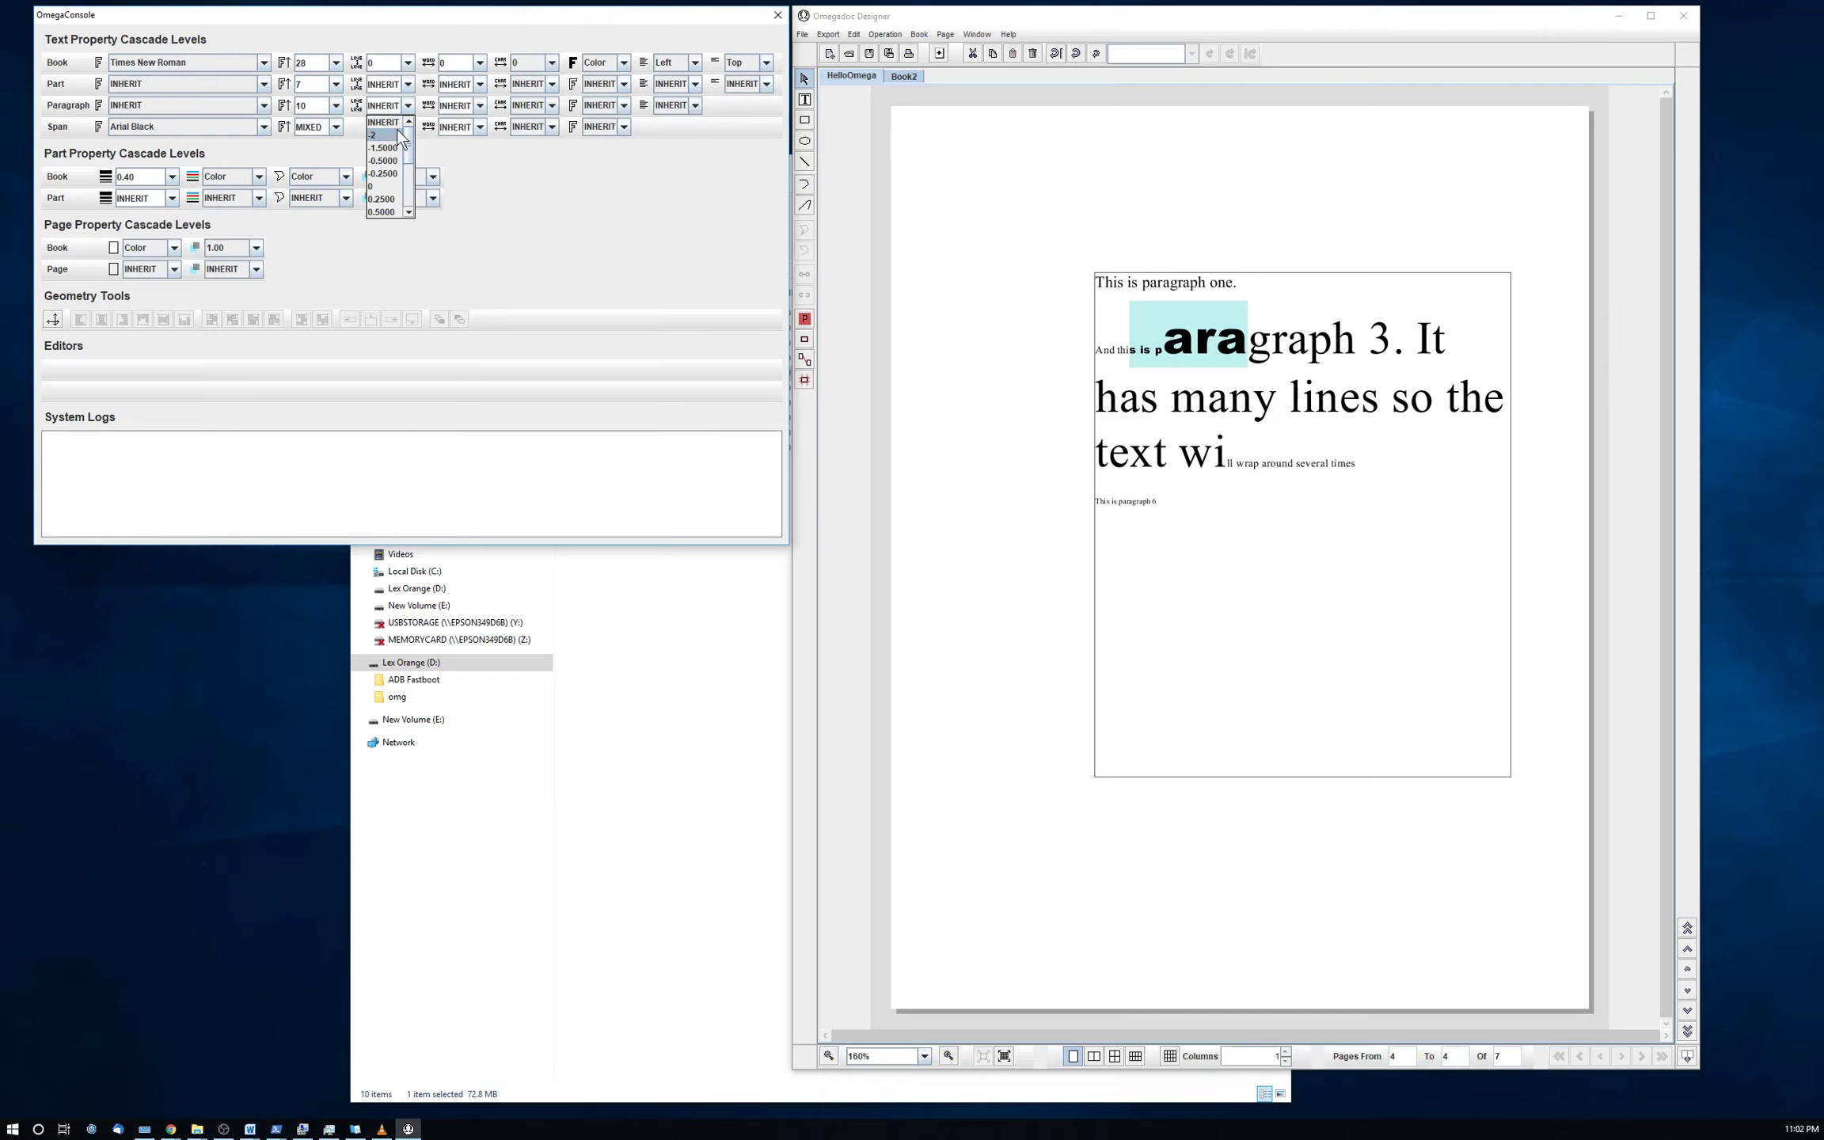
click(398, 135)
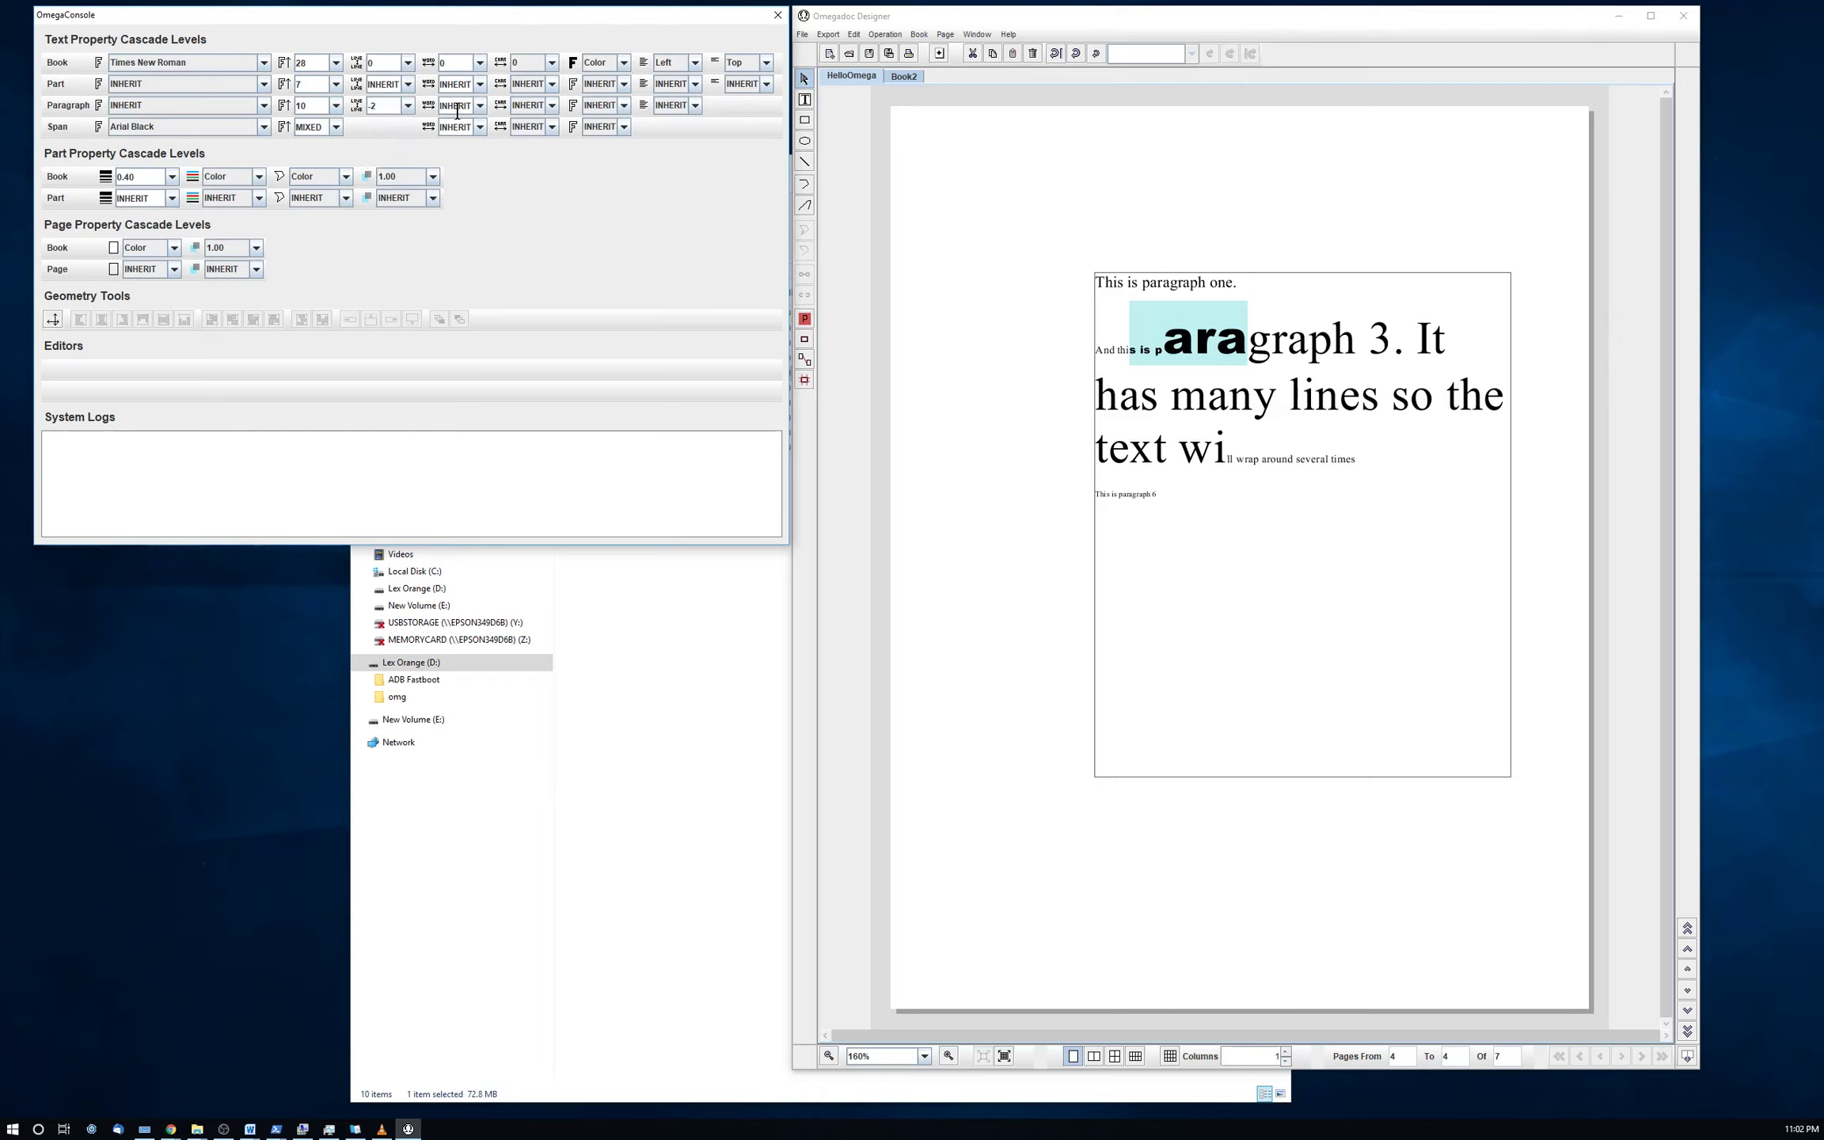
- Set the Paragraph-level letter spacing of "This is paragraph 6" to 4
click(1136, 495)
click(1137, 495)
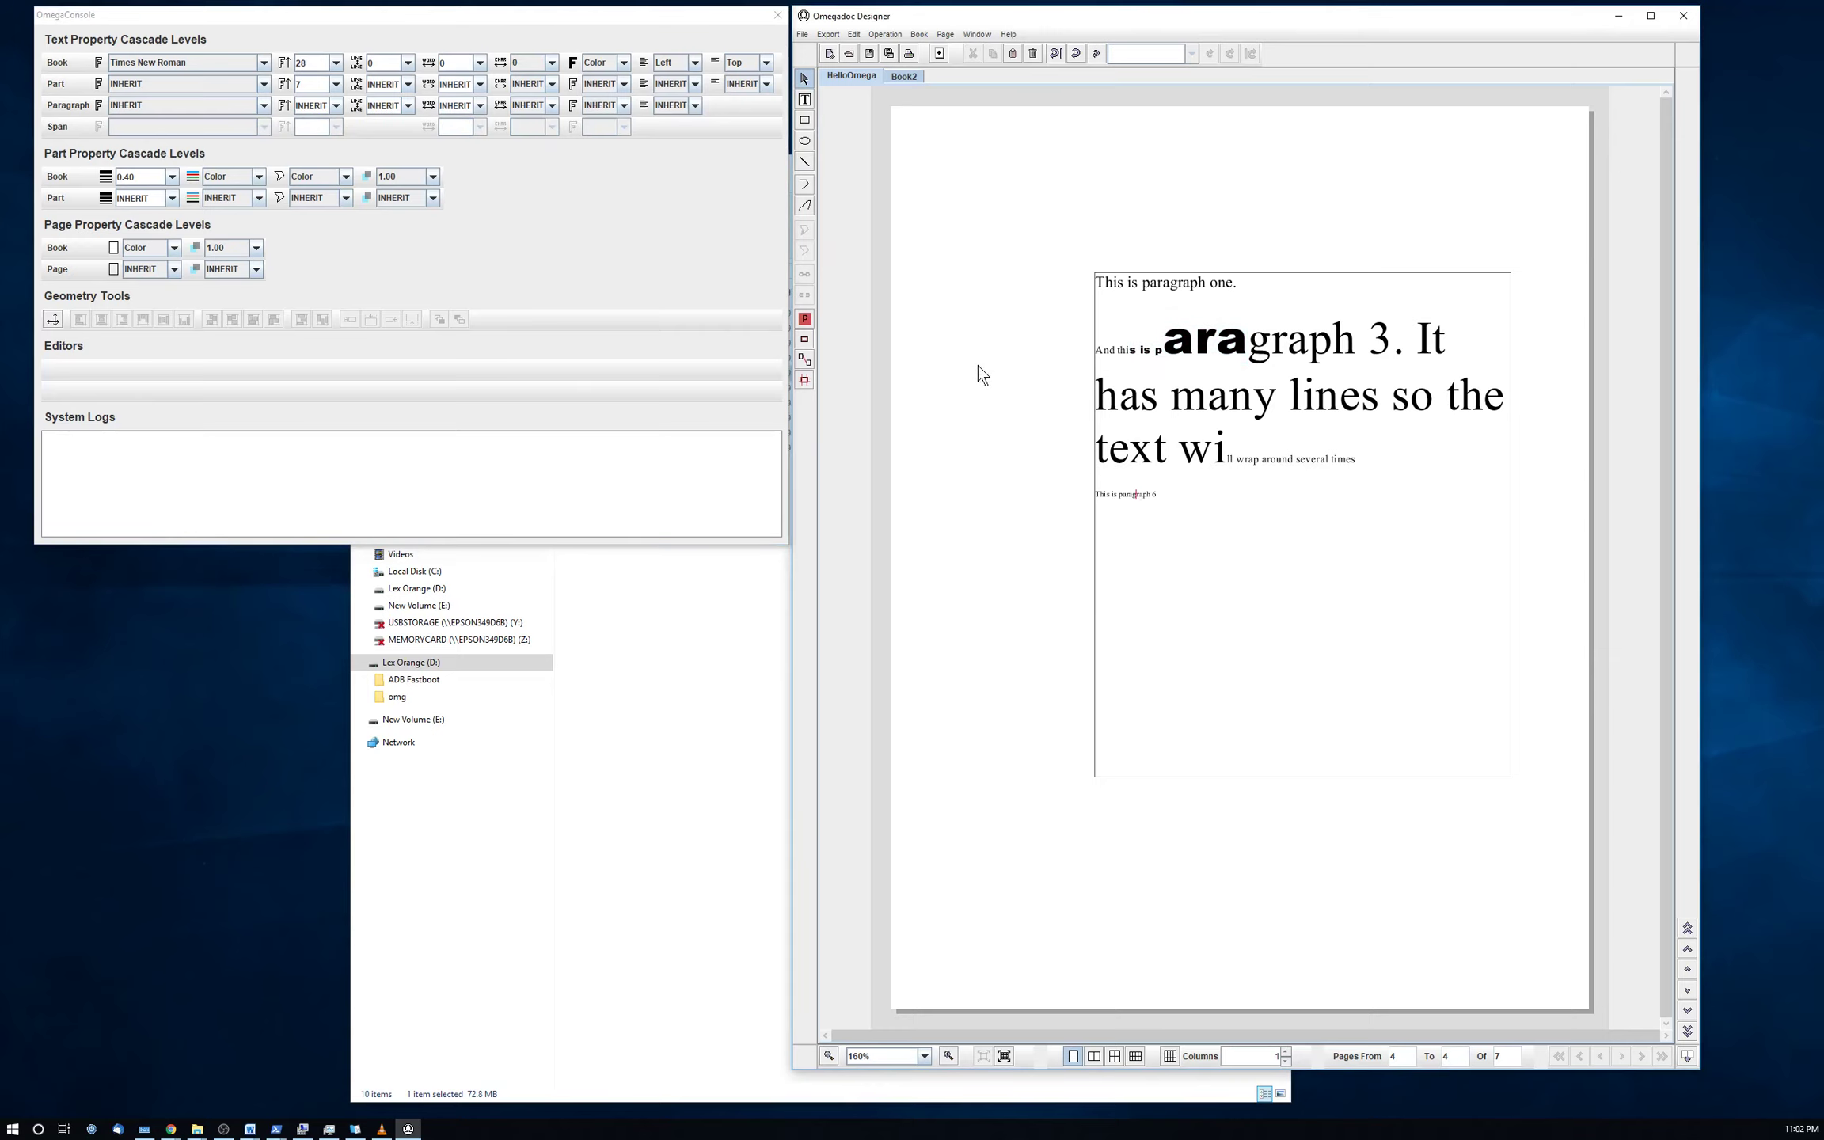
click(552, 112)
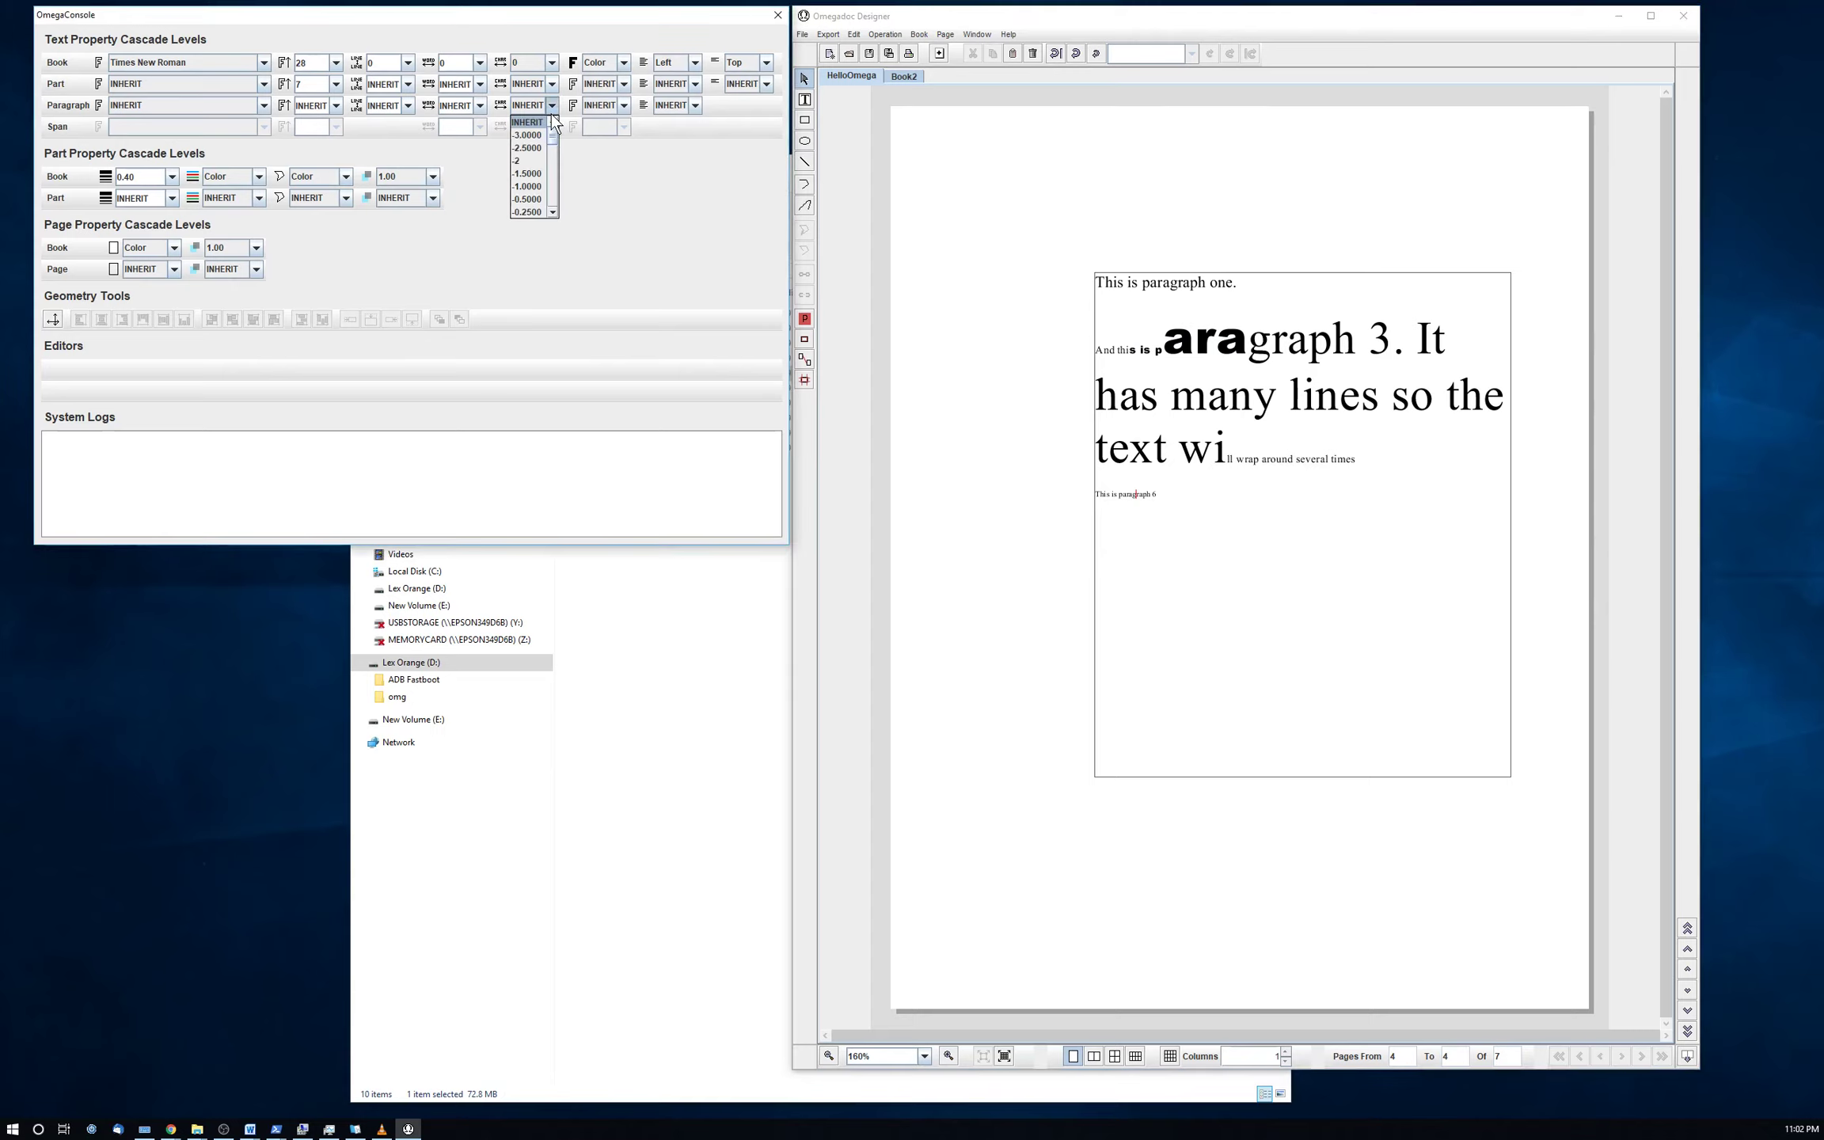
click(552, 190)
click(554, 198)
click(524, 151)
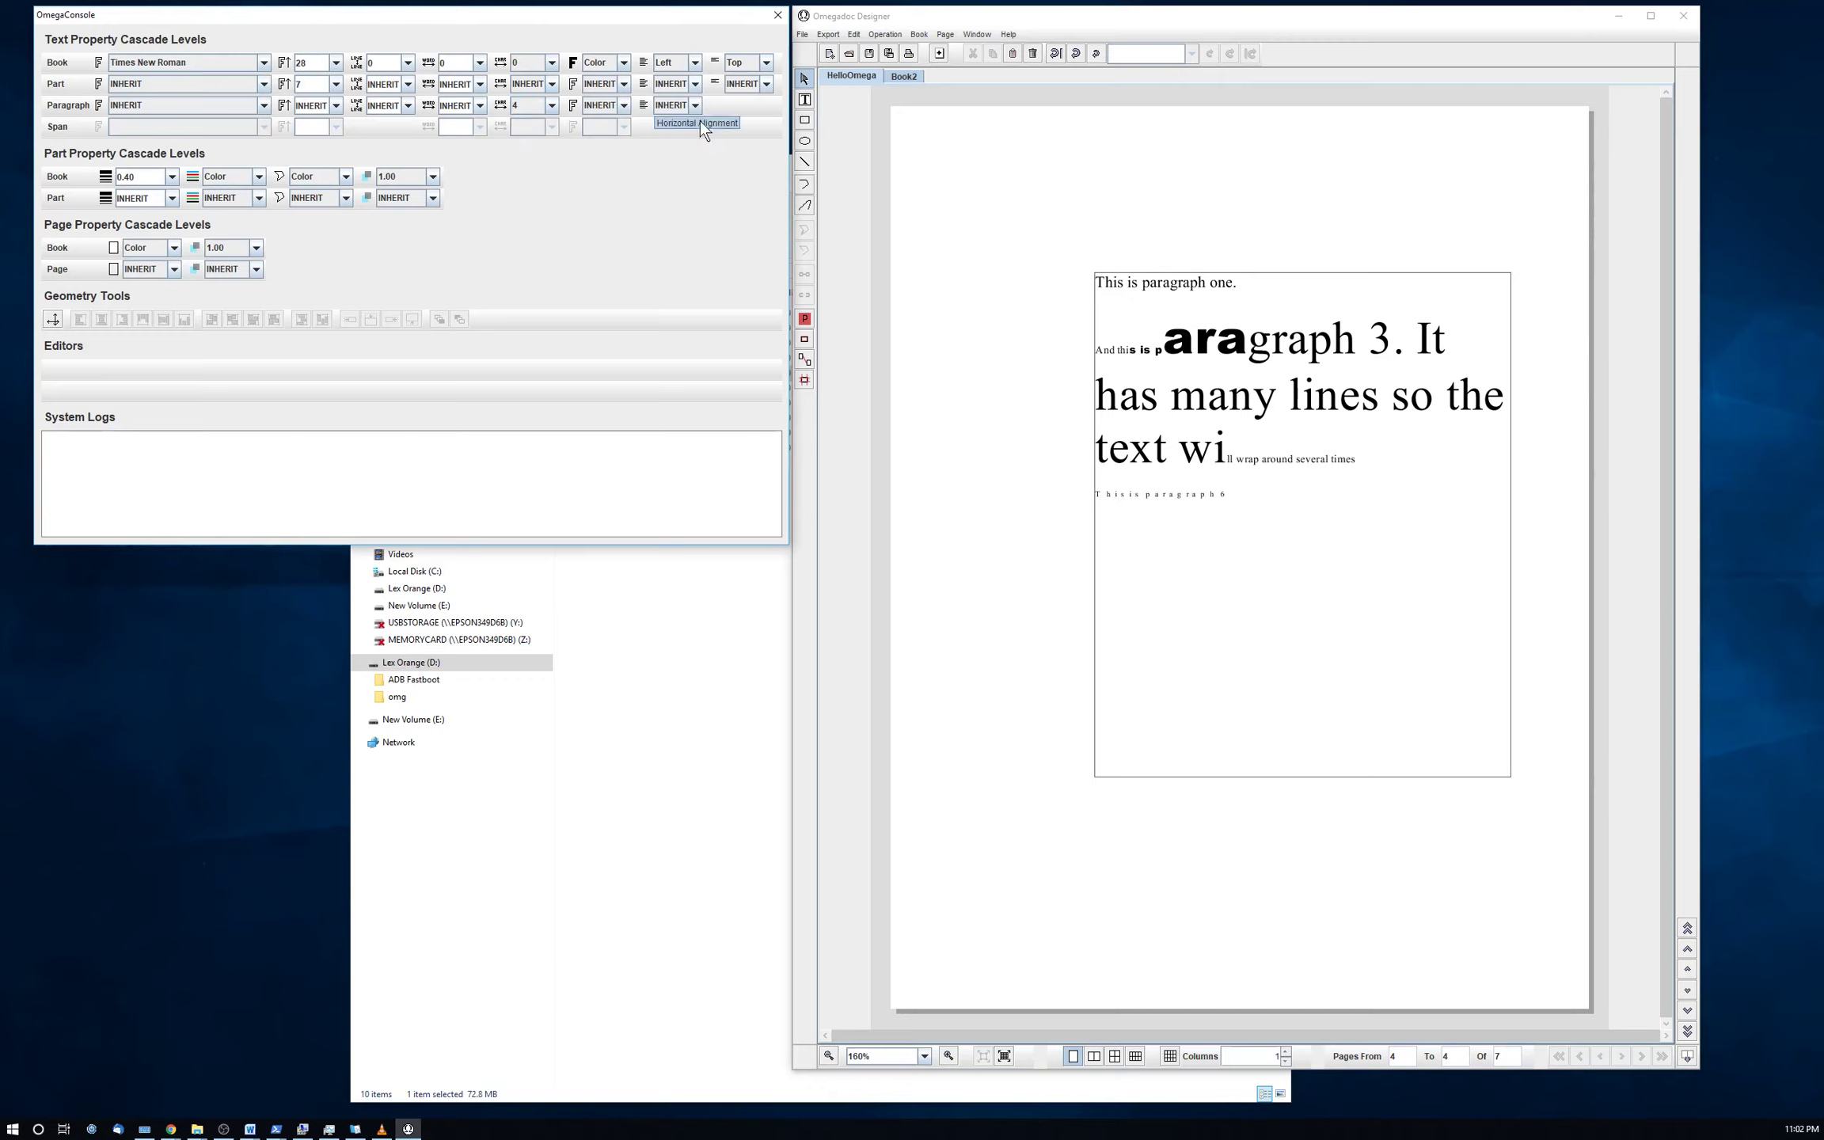
- Set the Paragraph-level font color of "This is paragraph one." to red and its horizontal alignment to Right
click(1164, 286)
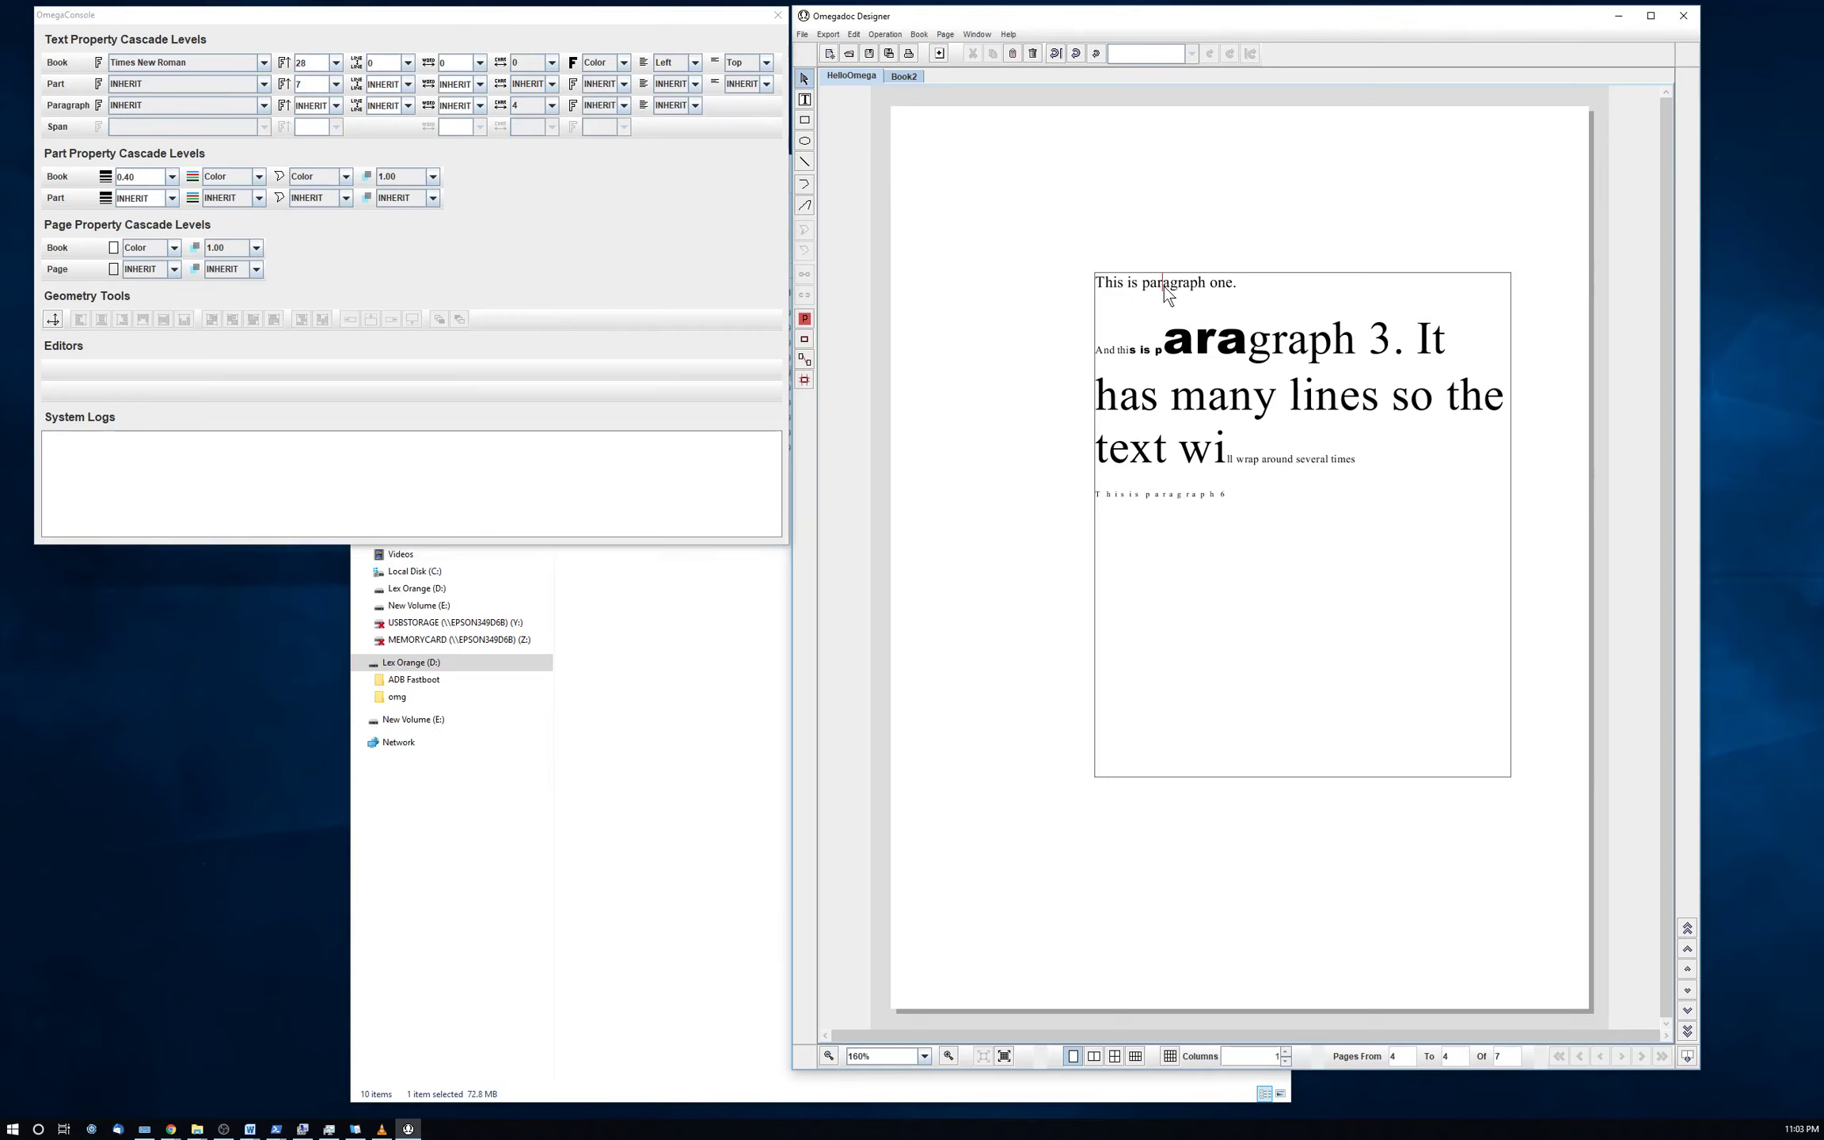
click(624, 106)
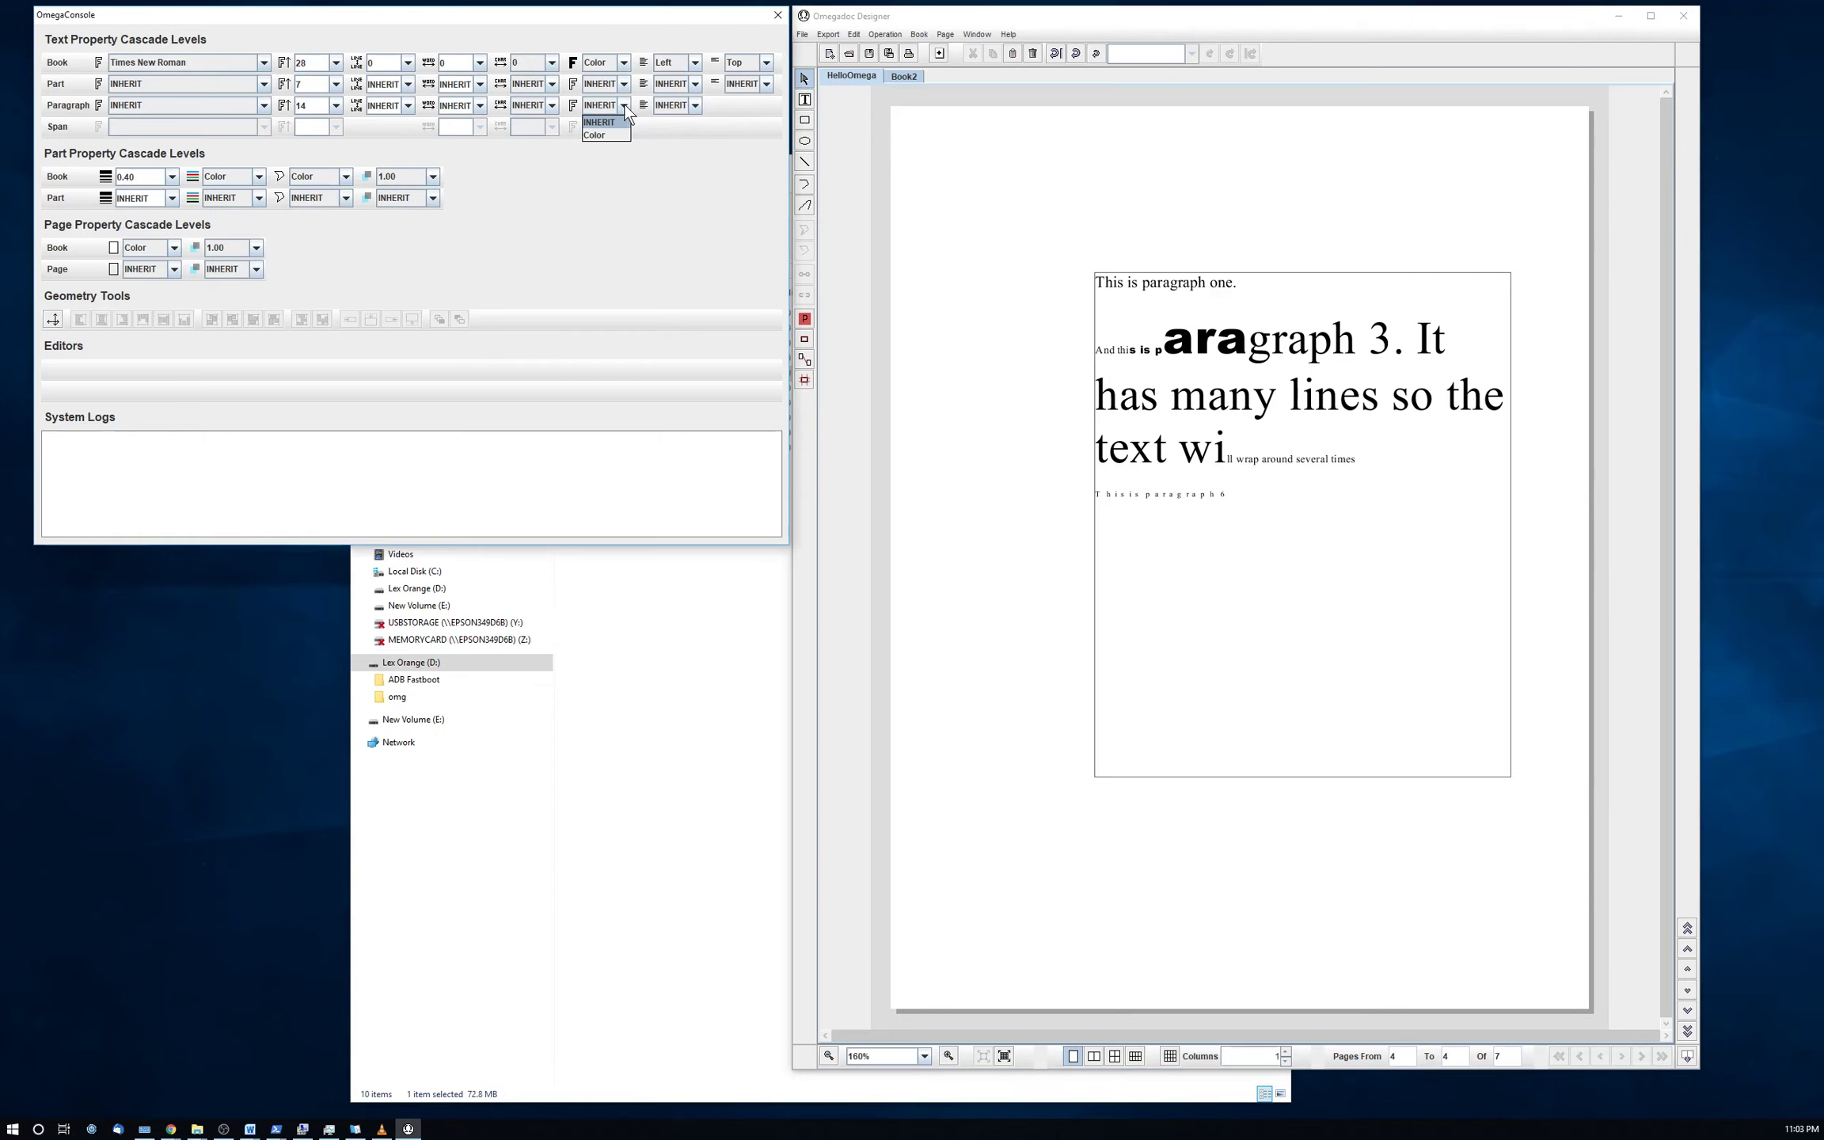
click(618, 135)
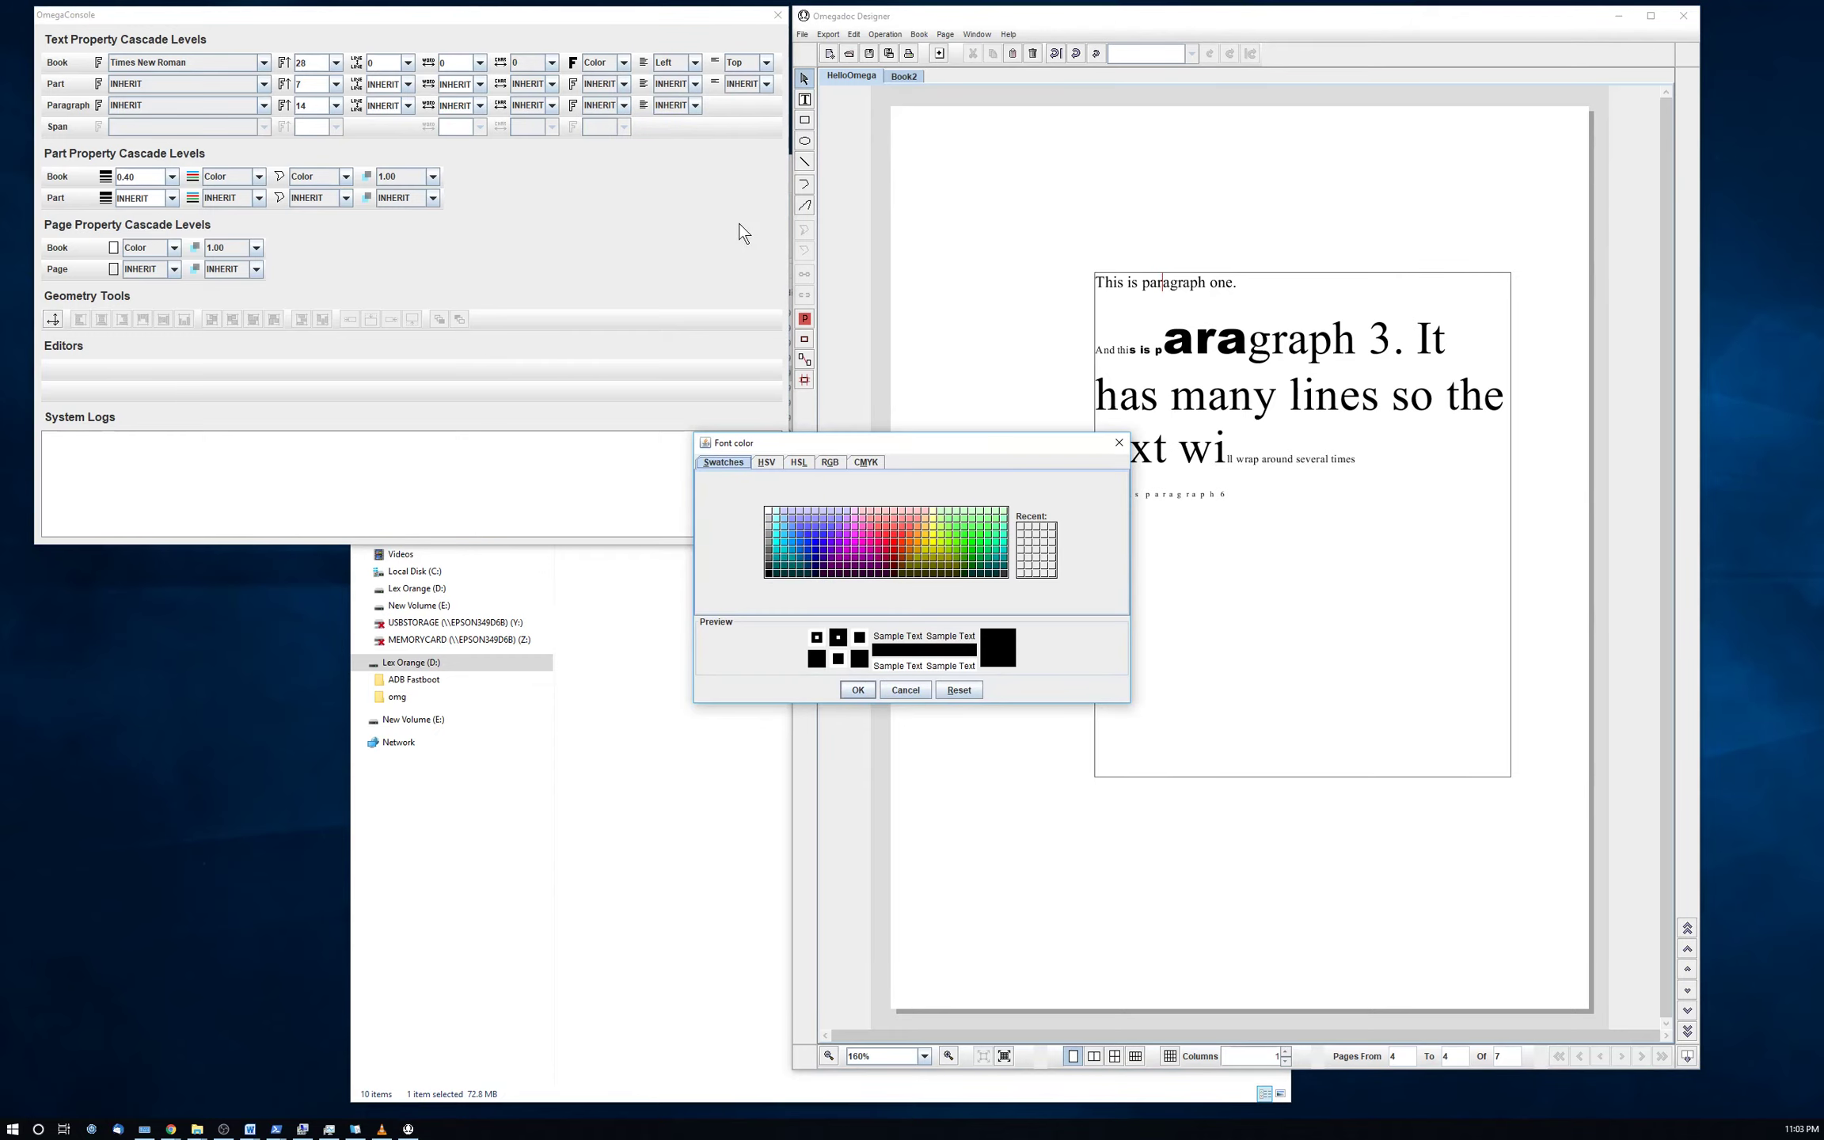
click(895, 536)
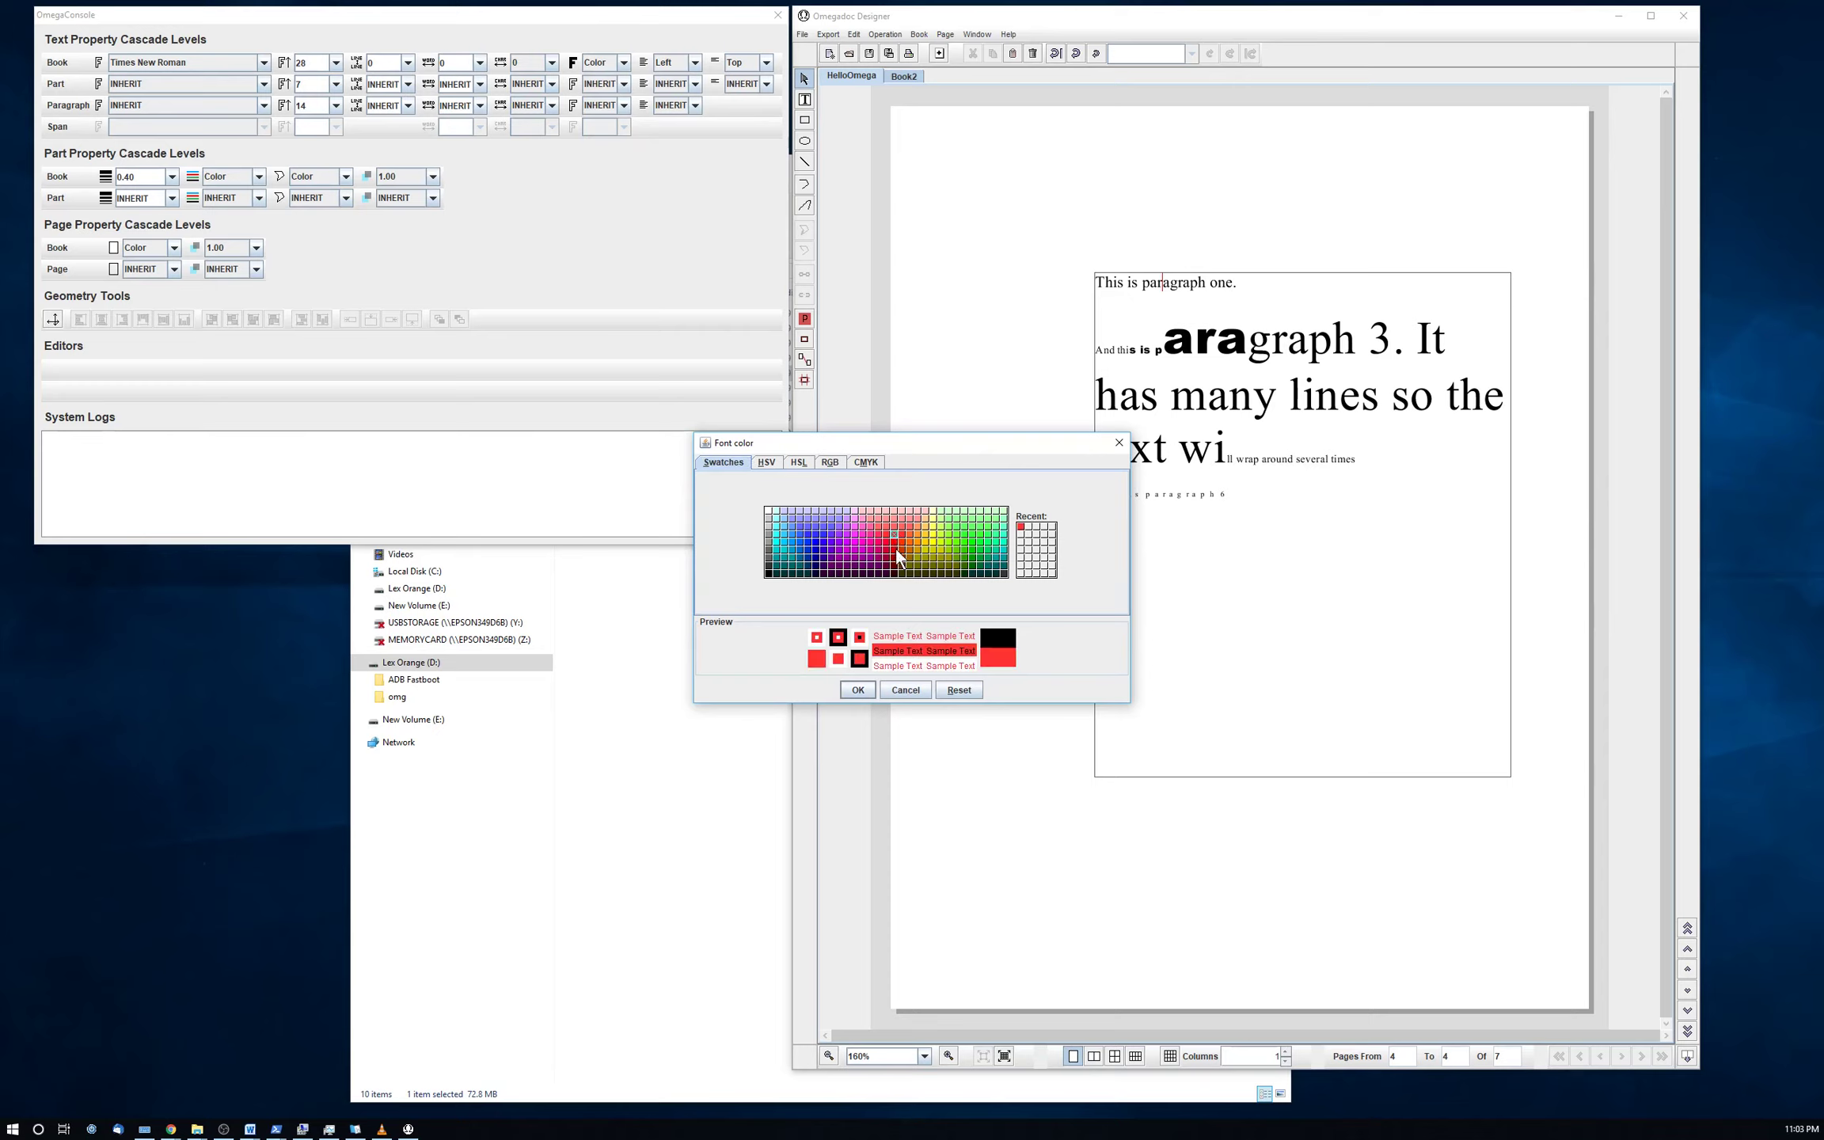
click(857, 690)
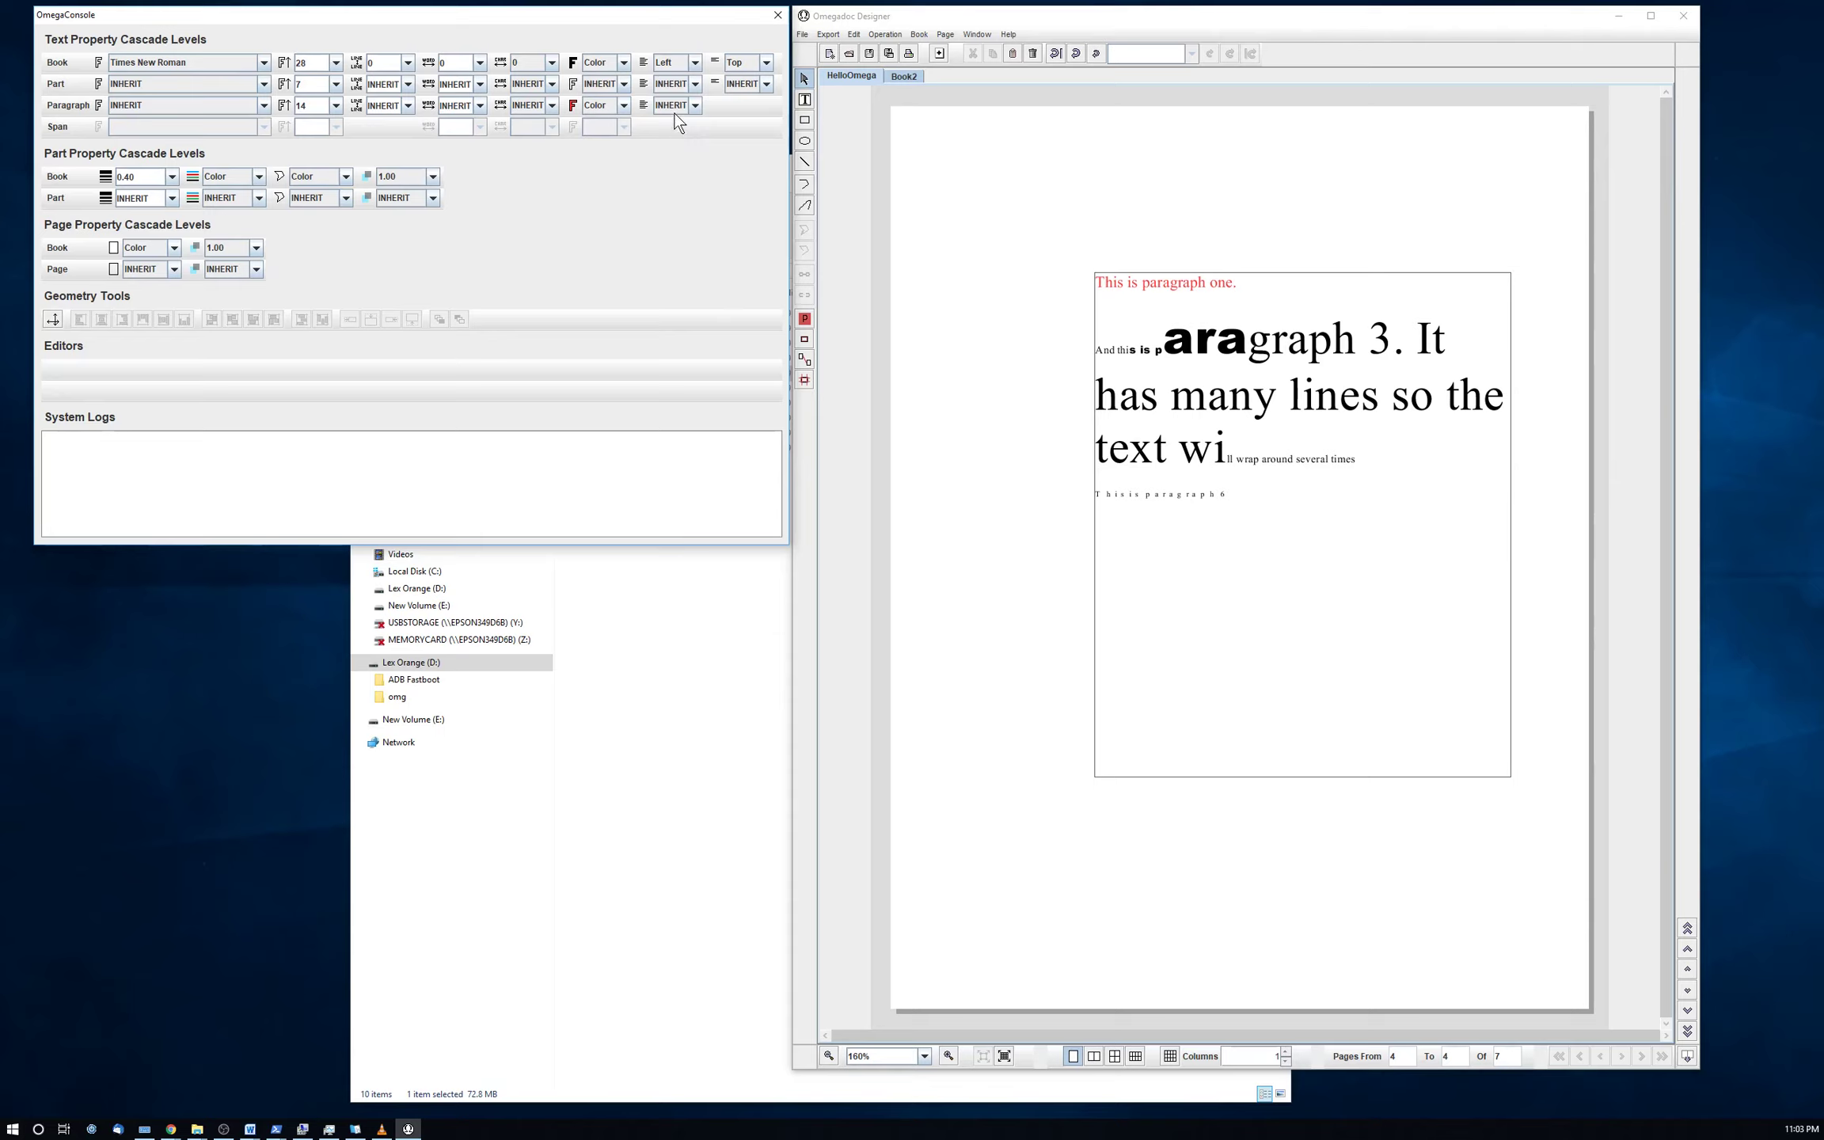
click(694, 106)
click(694, 162)
- Open the Part-level vertical alignment choices for the text frame on page 4
click(765, 84)
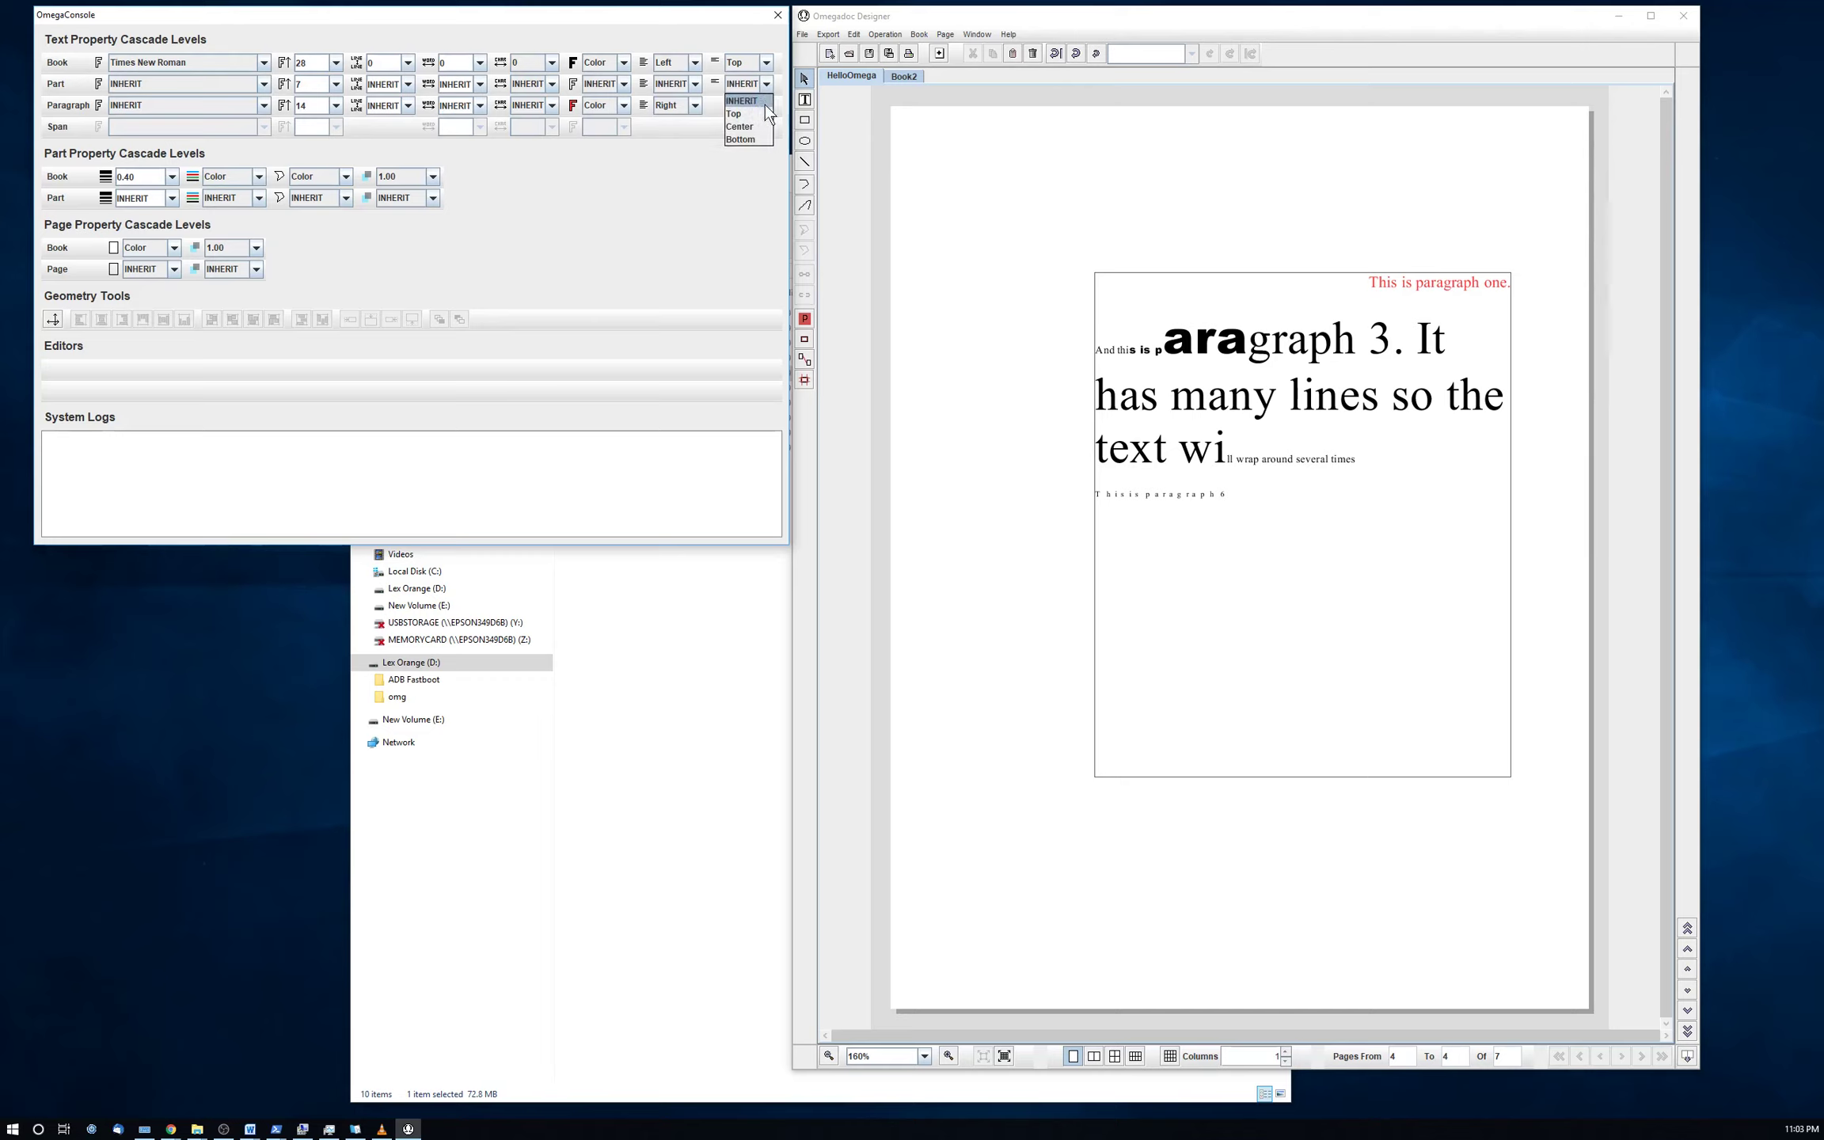